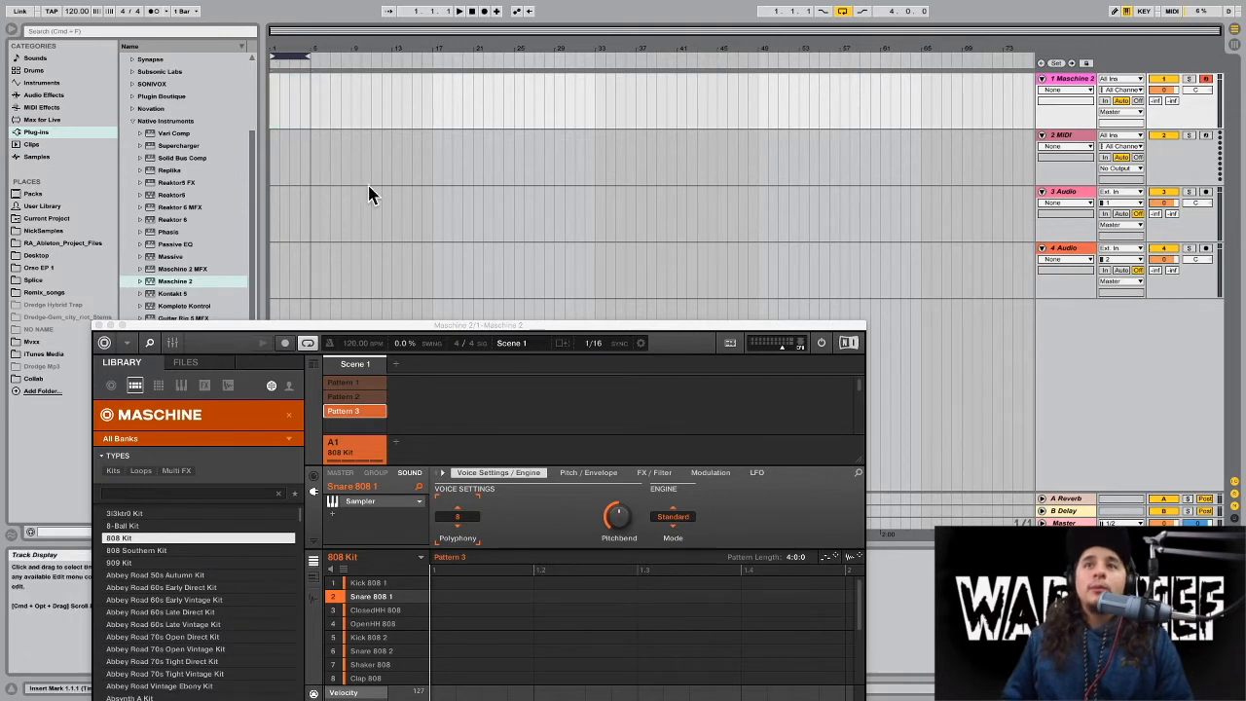
Move the Maschine 2 plug-in window up into full view and set the project tempo to 128 BPM.
left_click_drag(385, 325, 415, 137)
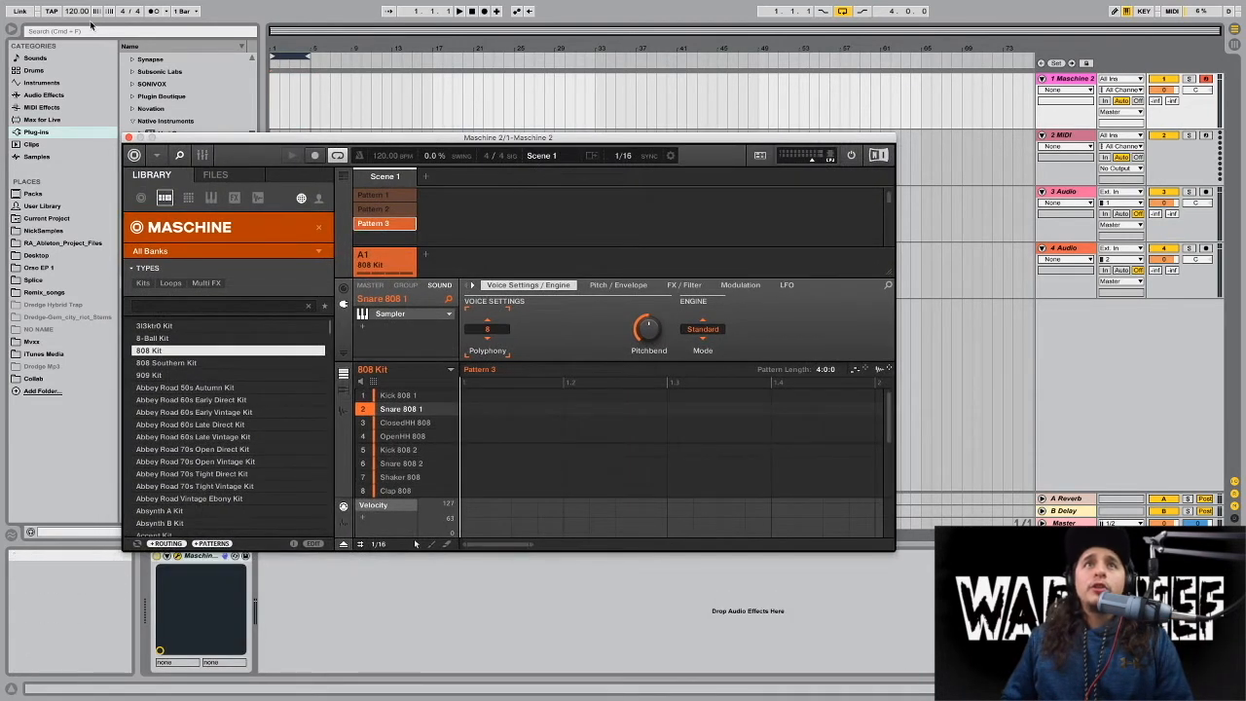
left_click(71, 11)
type("128")
key("Return")
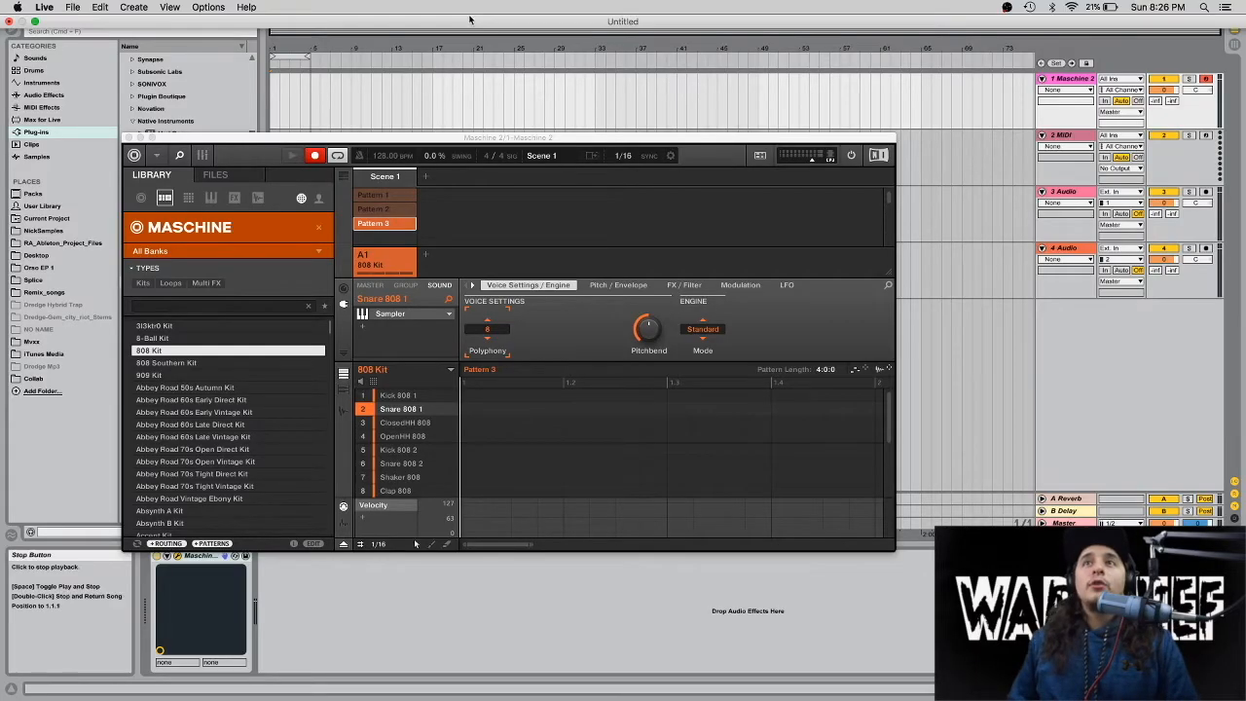
Turn on the metronome and choose 1 Bar as the global quantization.
left_click(154, 12)
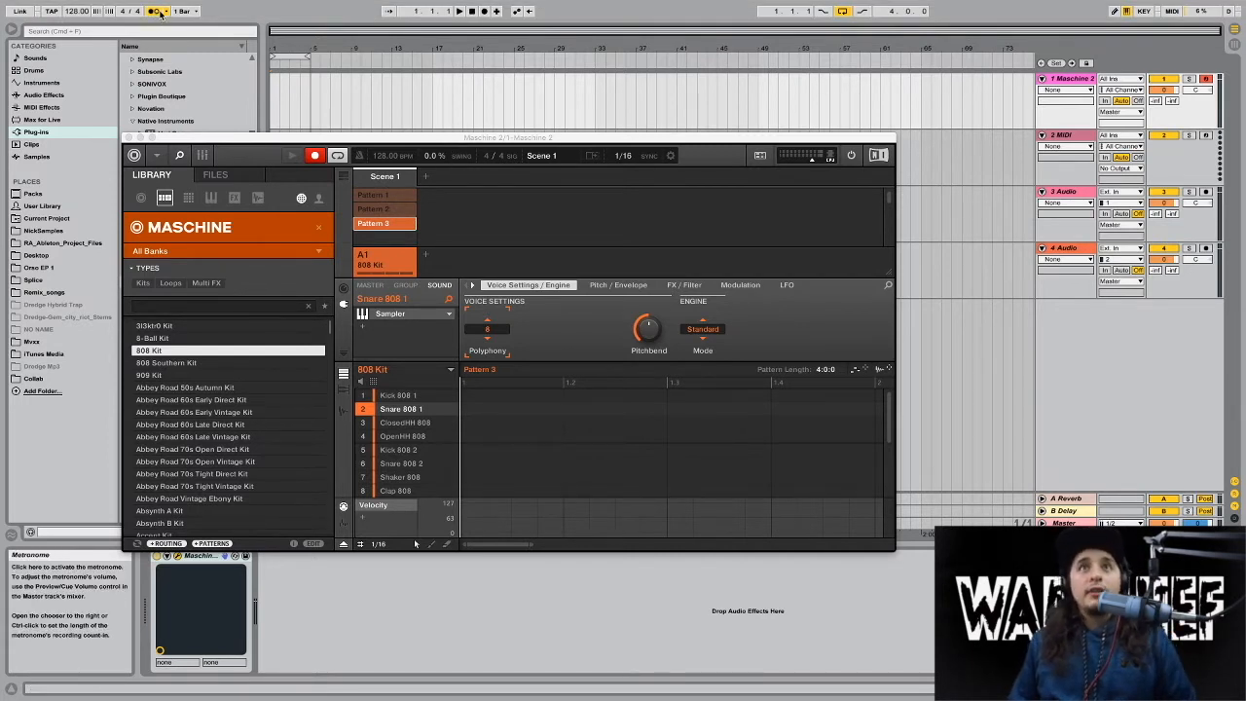
left_click(193, 13)
left_click(197, 66)
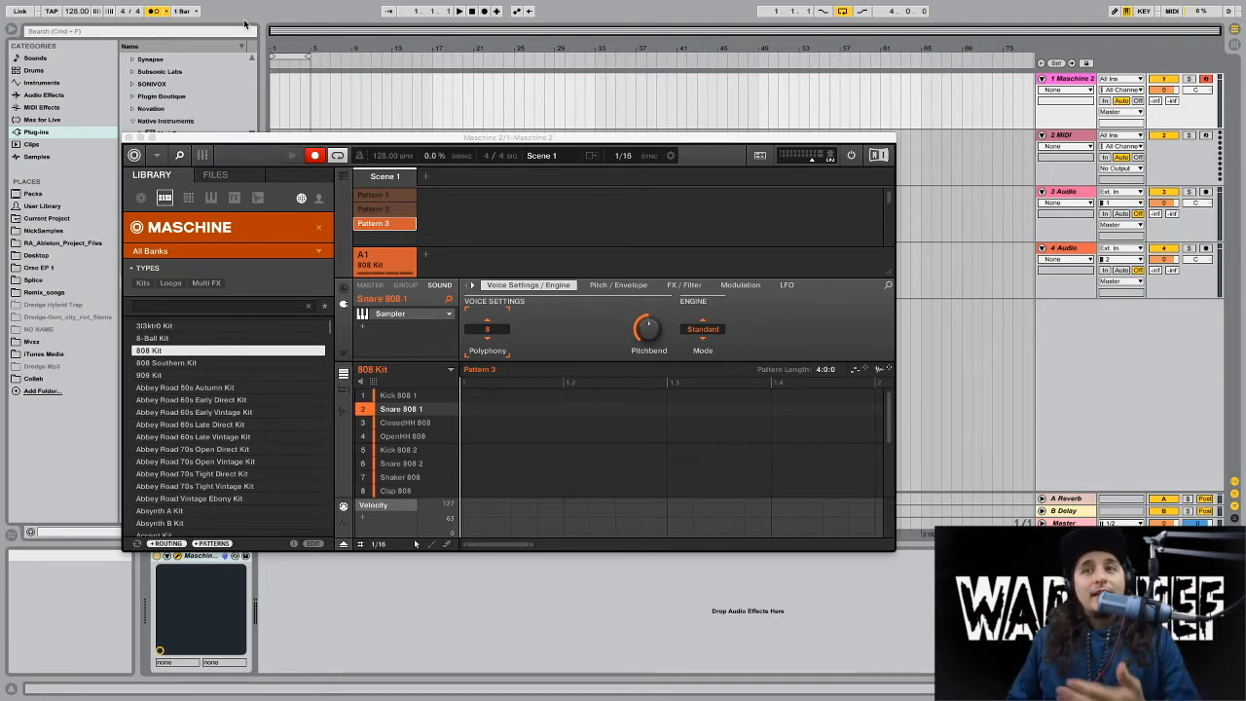
Record a kick and snare beat into Pattern 3 and add a Kick 808 1 note on the first beat.
left_click(484, 12)
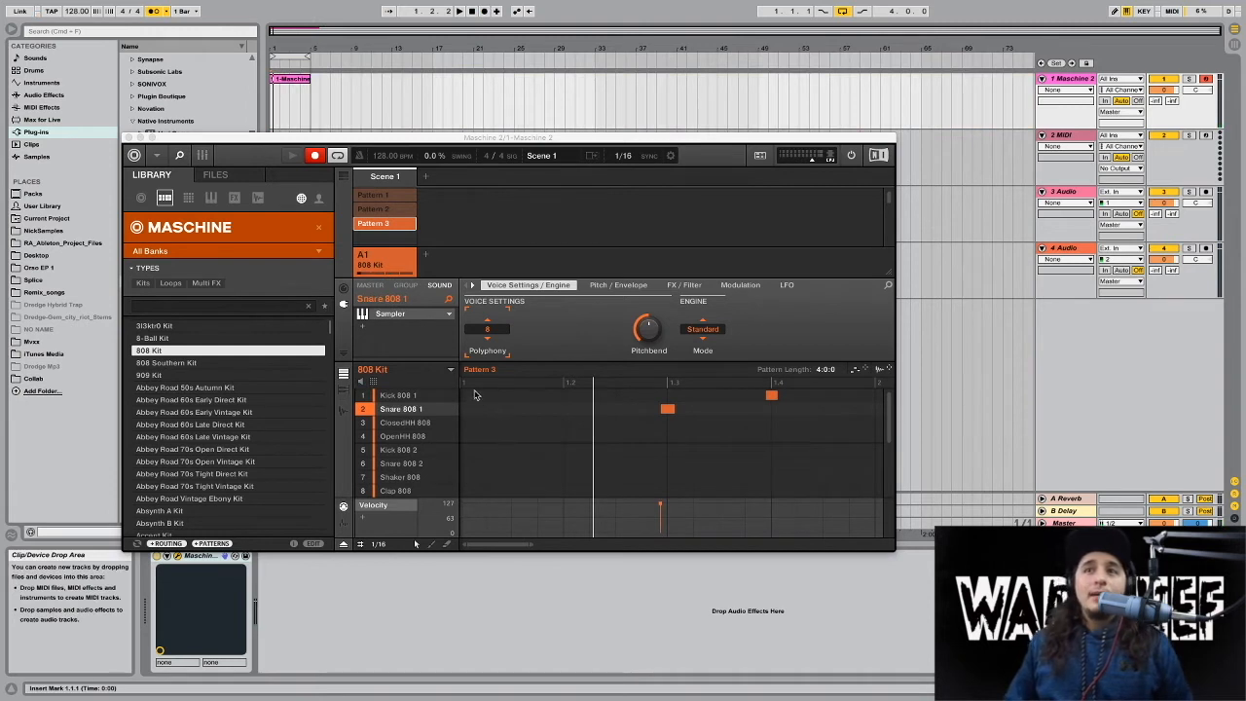
left_click(475, 394)
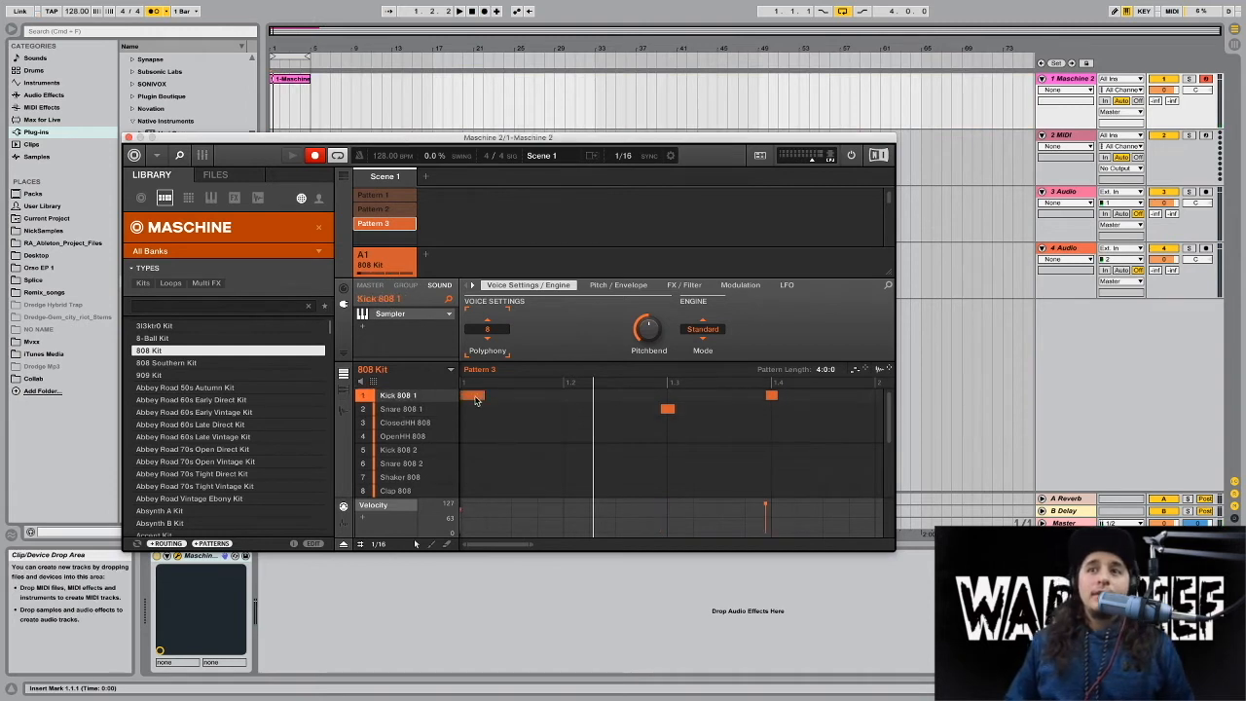
Select all recorded kick and snare notes across the four-bar pattern and quantize them.
left_click_drag(531, 544, 766, 544)
left_click_drag(827, 434, 394, 363)
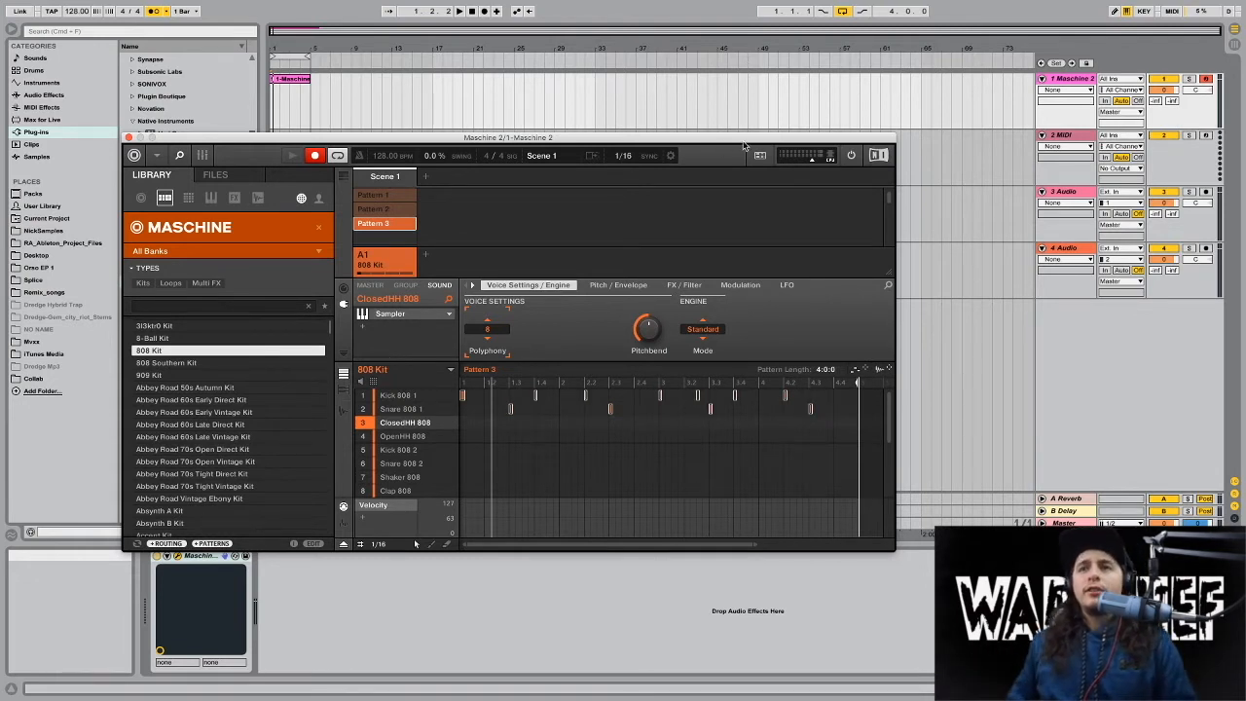
right_click(538, 413)
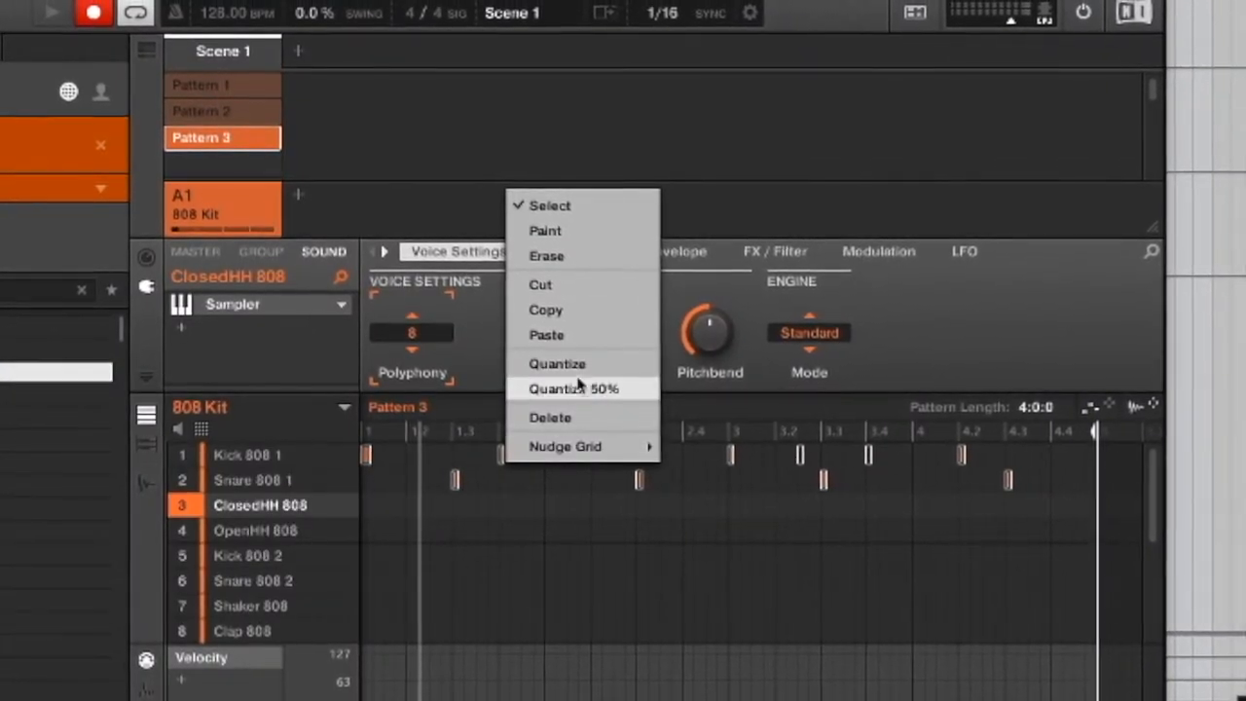
left_click(539, 496)
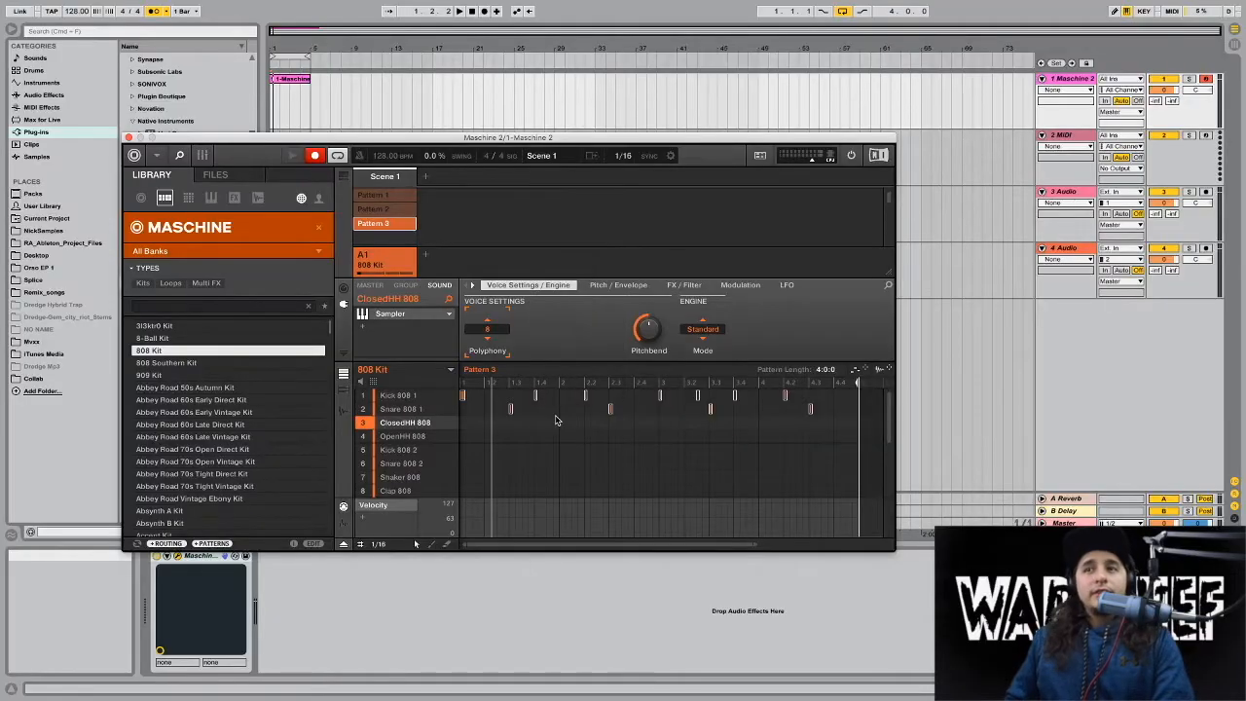
Record a ClosedHH 808 part over the kick and snare with the metronome on.
left_click(154, 13)
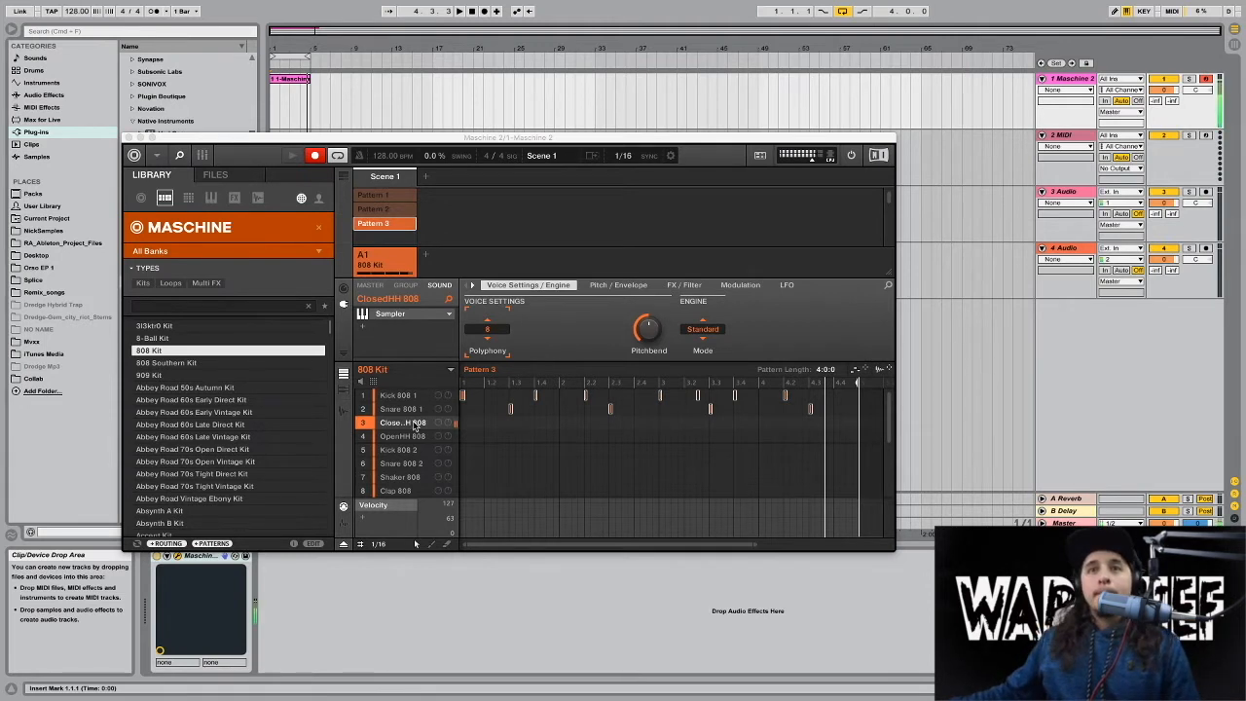
left_click(153, 11)
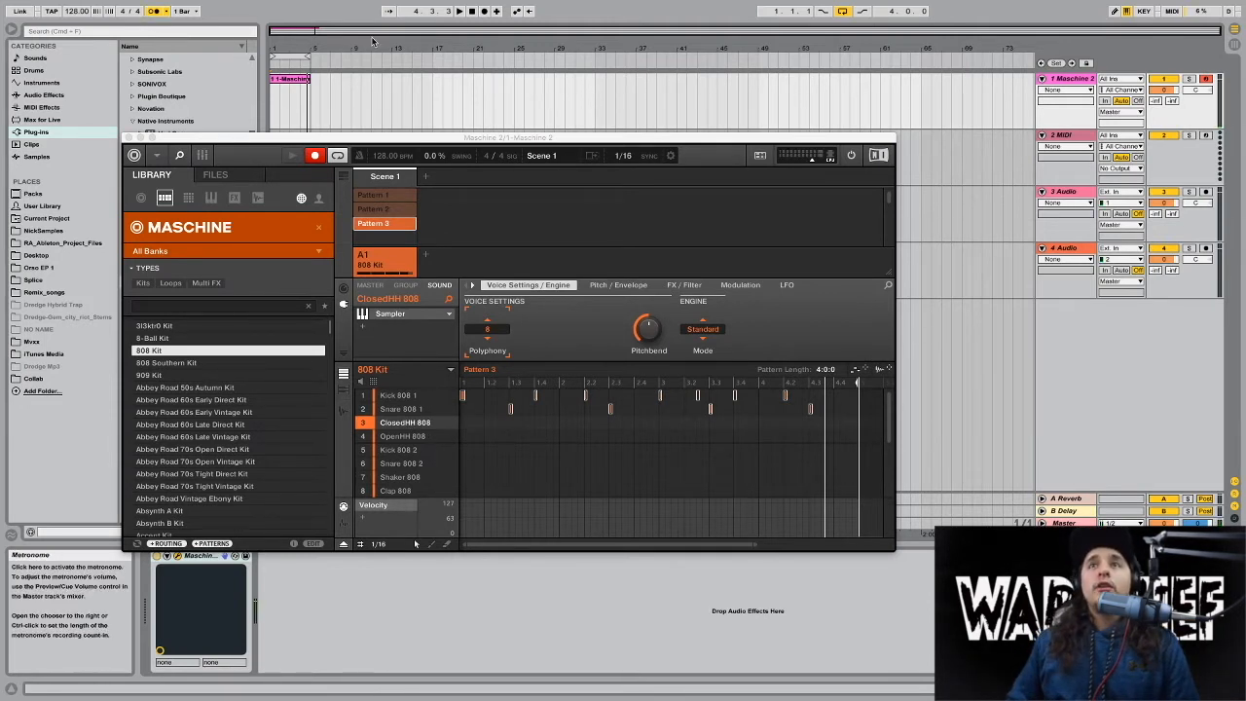
left_click(485, 11)
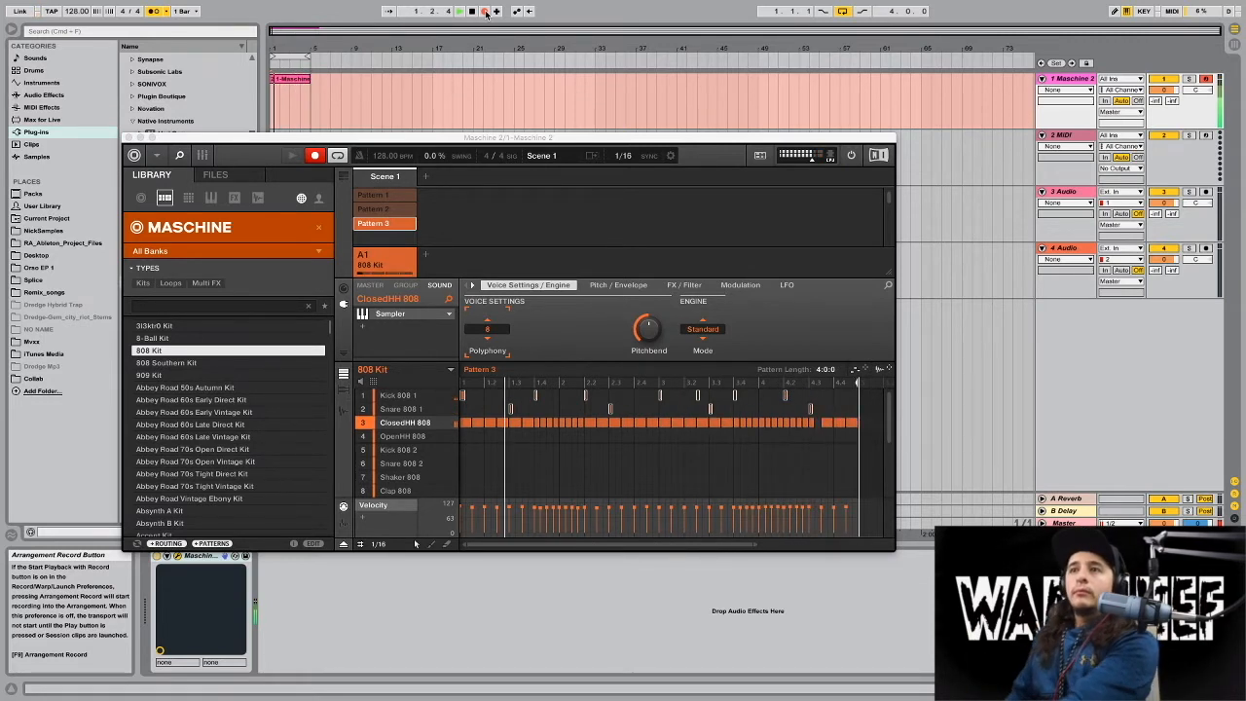
left_click(485, 13)
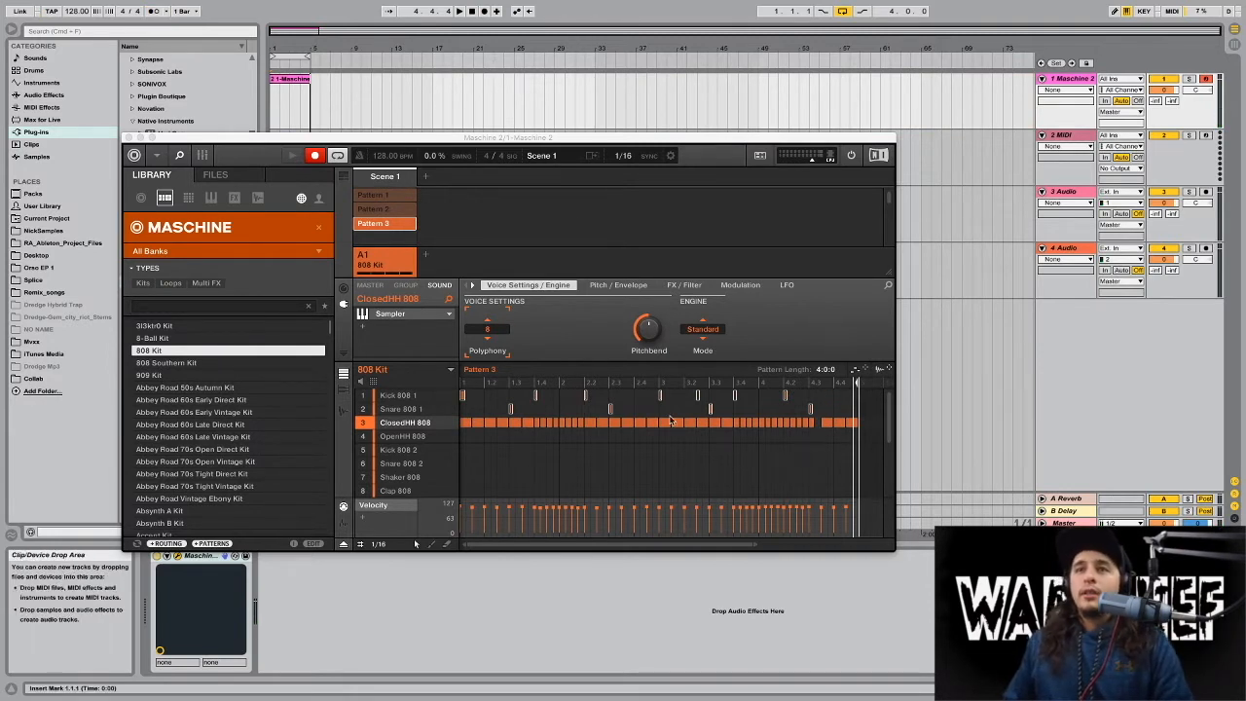
Load the Scarbee Mark I preset Dinner 4-2 into sound slot 4 in place of OpenHH 808.
left_click(409, 436)
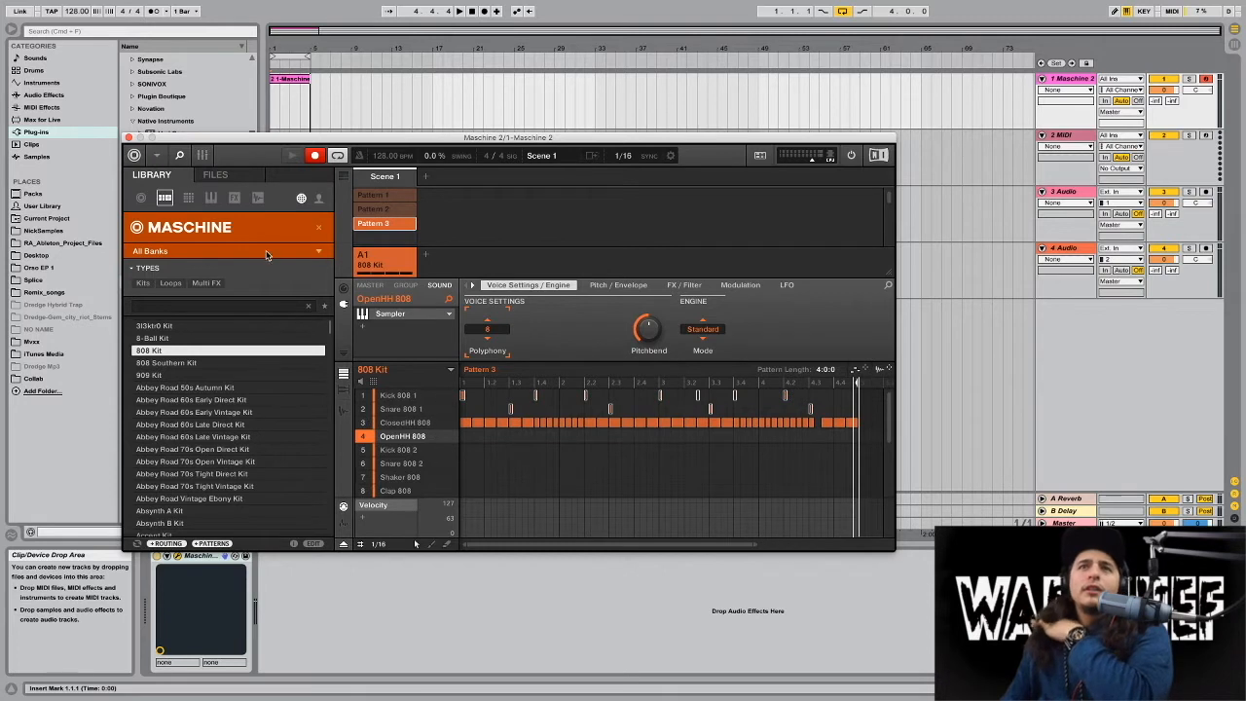
left_click(210, 198)
left_click_drag(154, 357, 377, 439)
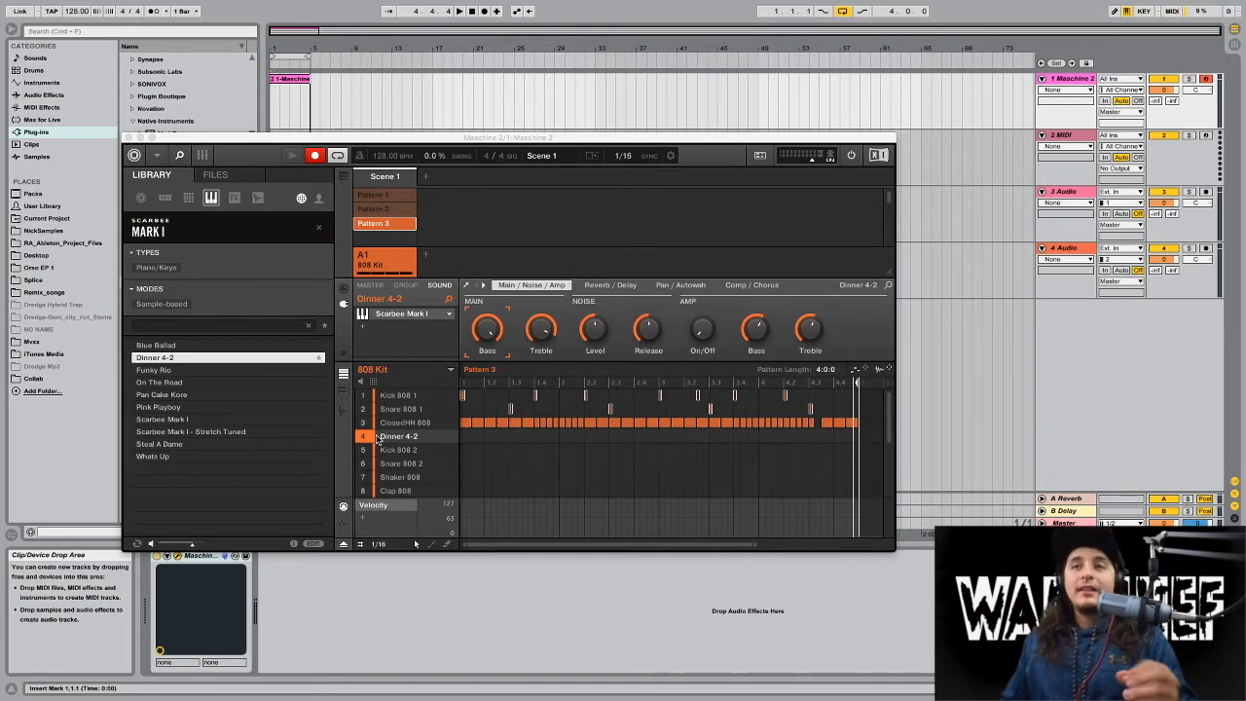
Show the piano roll for Dinner 4-2 and record a melody from the song start with the metronome on.
left_click(345, 391)
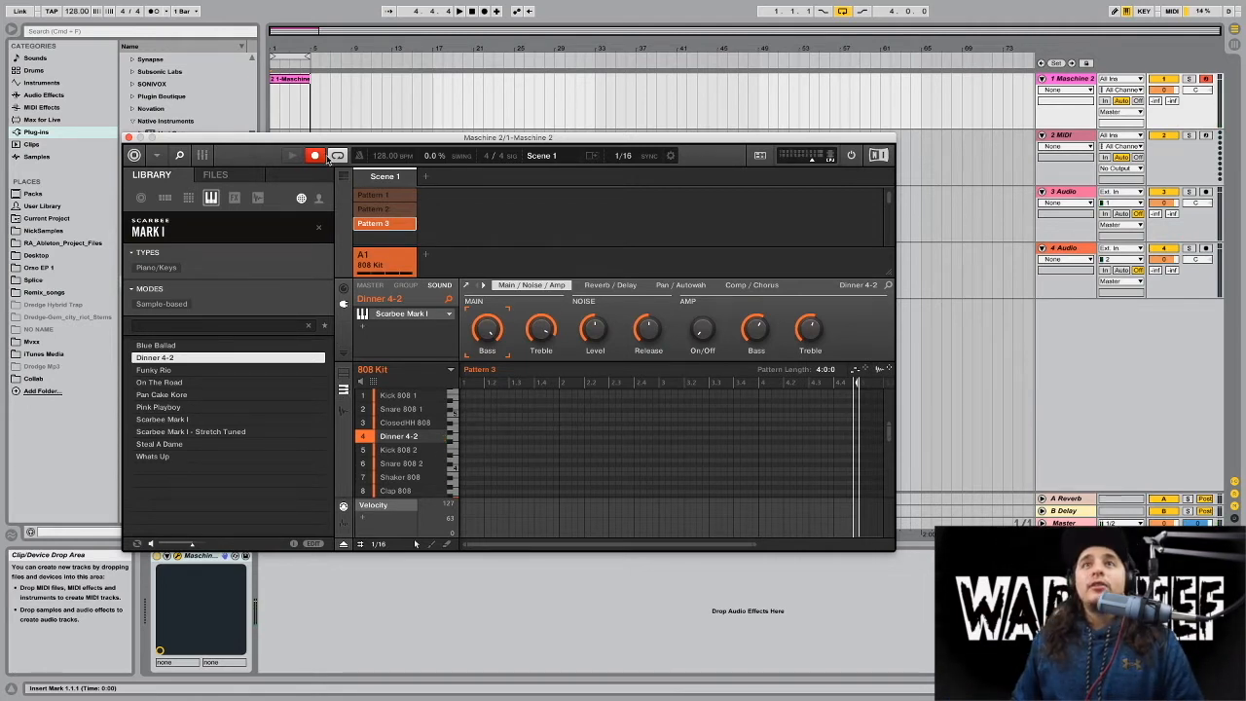
left_click(471, 11)
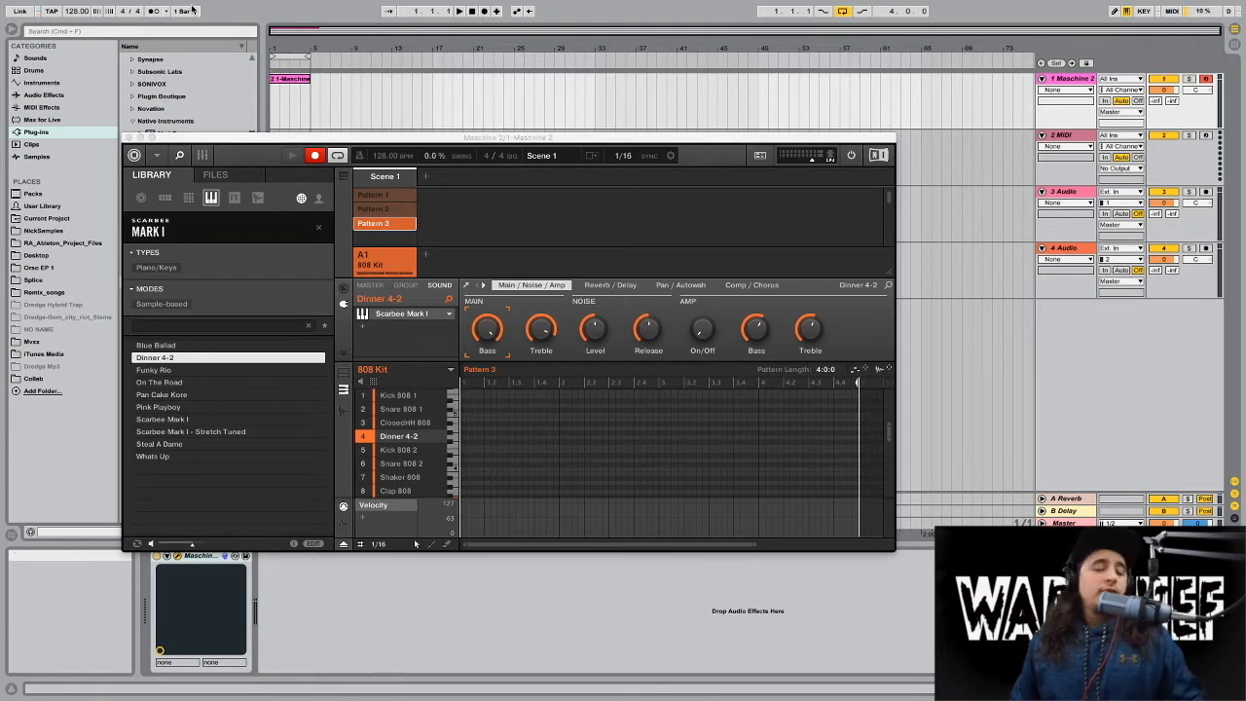
left_click(155, 11)
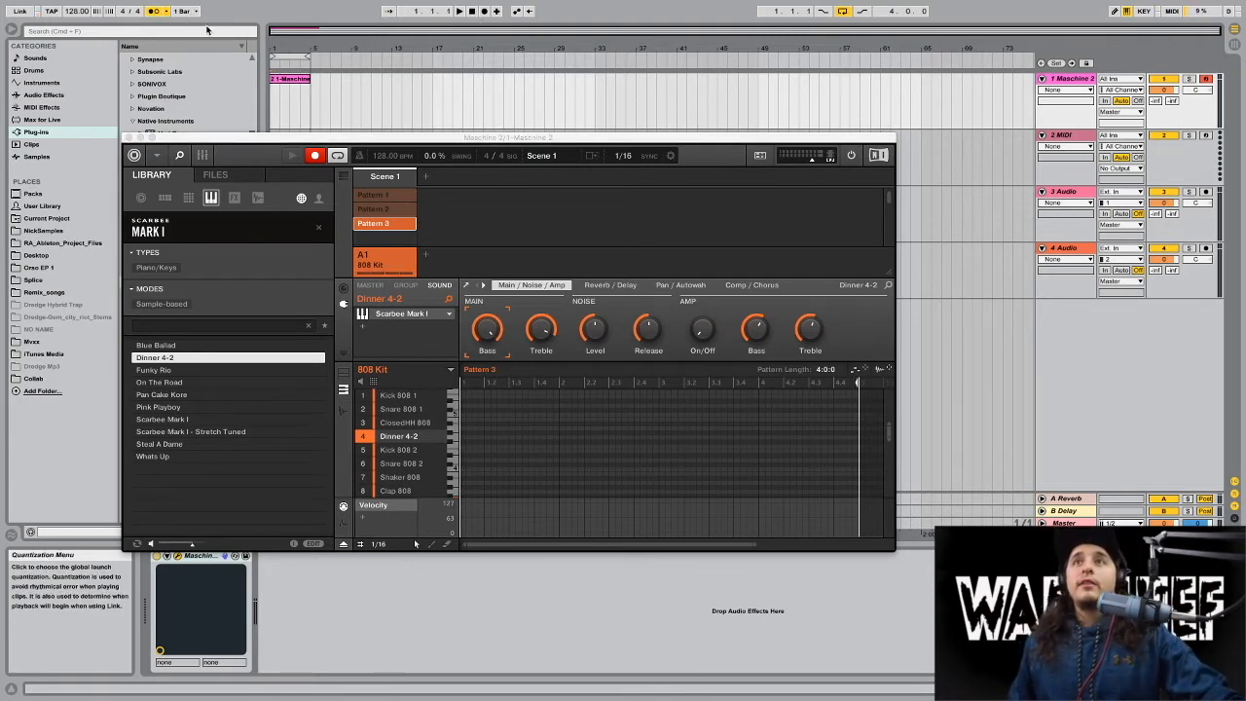
left_click(485, 11)
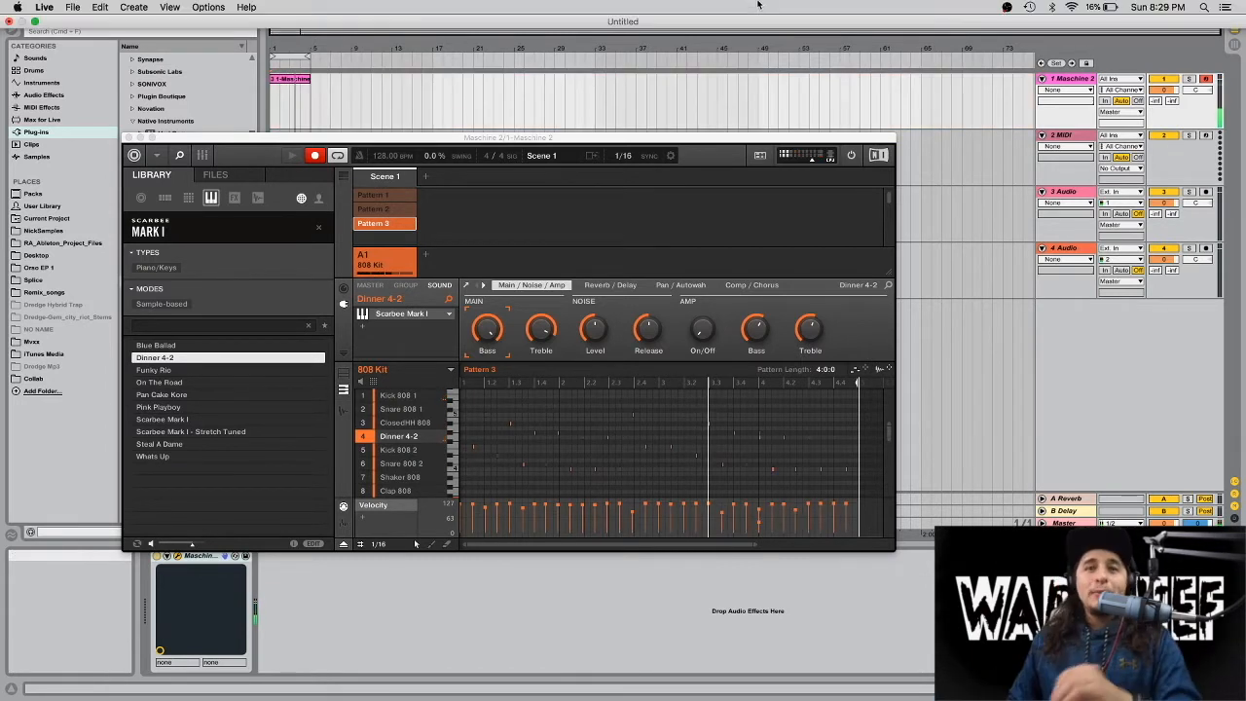
Delete the melody notes in the second half and shorten Pattern 3 to 2:0:0.
left_click_drag(856, 489, 657, 439)
key("Delete")
left_click_drag(820, 380, 821, 409)
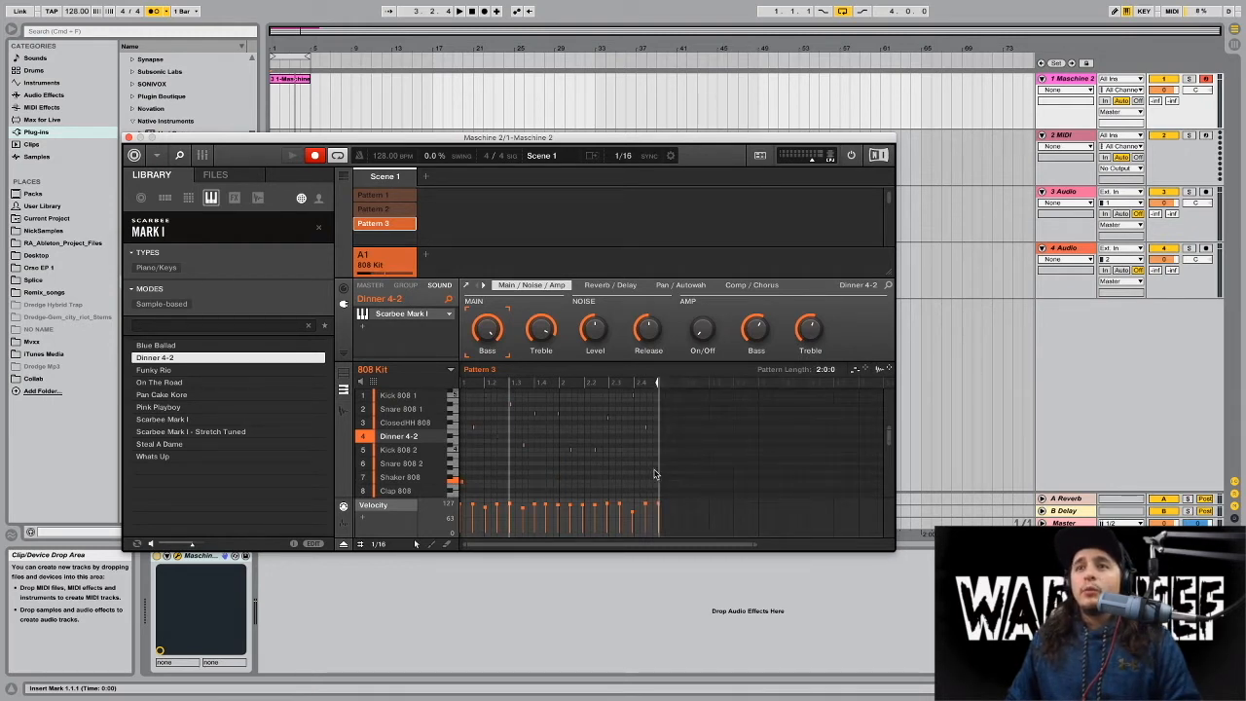
Select all remaining Dinner 4-2 notes in the two-bar pattern.
left_click_drag(658, 488, 454, 473)
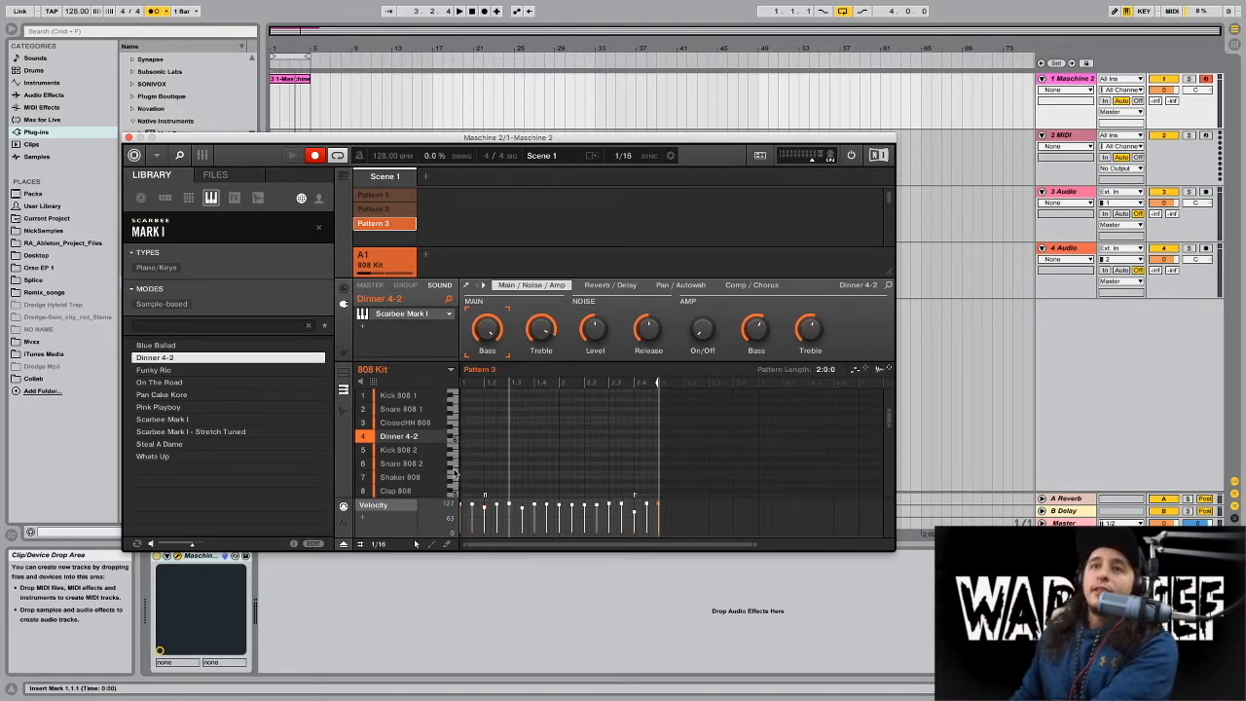
scroll(532, 435, "down", 5)
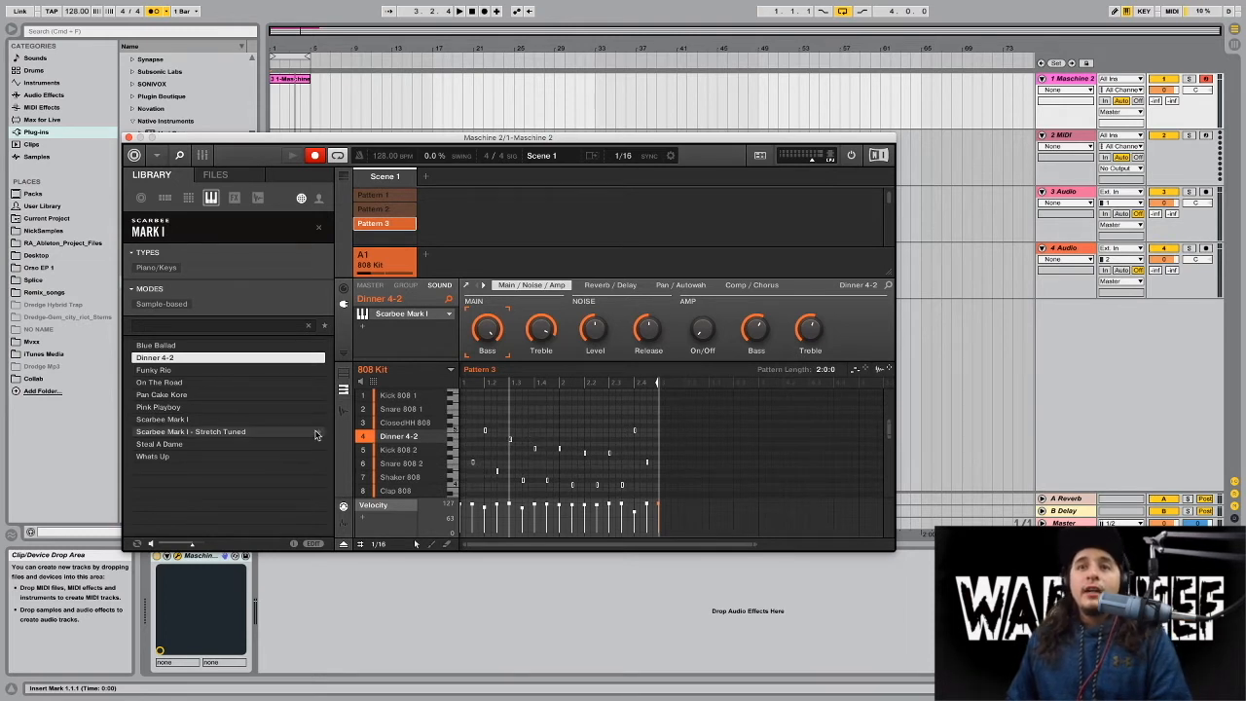
Solo the Dinner 4-2 sound and play back its melody.
left_click(364, 439, "shift")
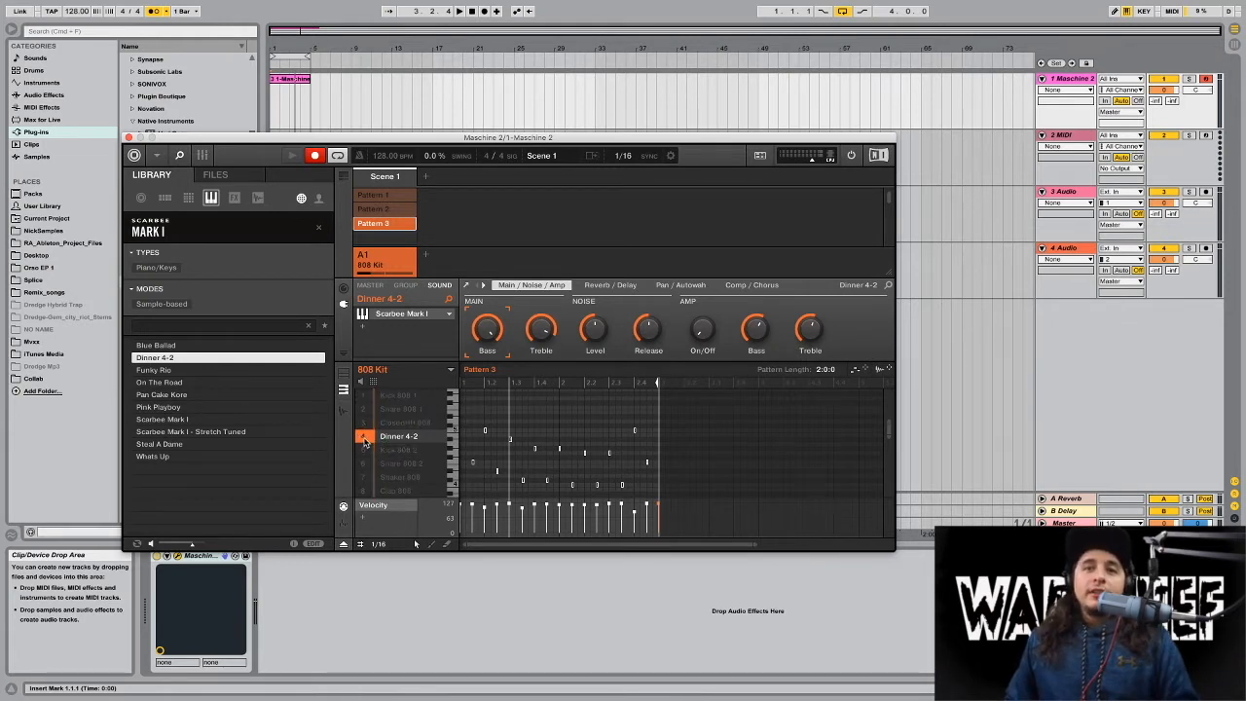
right_click(368, 454)
right_click(368, 454)
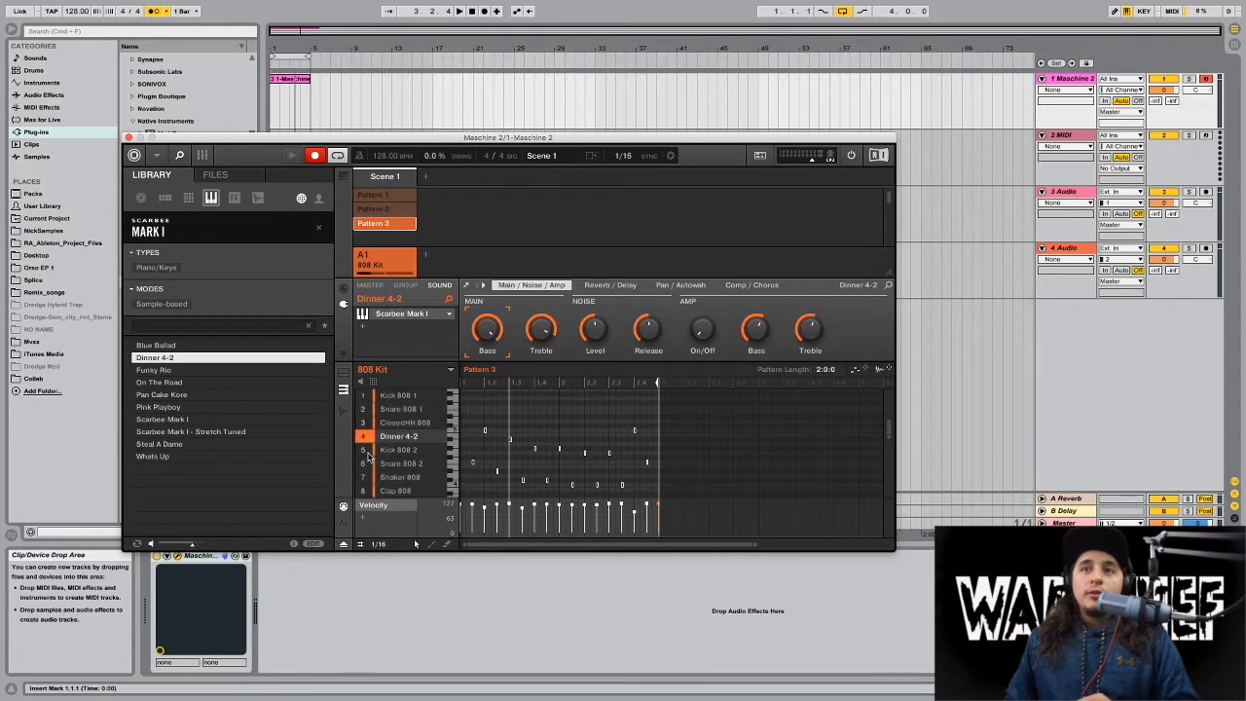
right_click(368, 466)
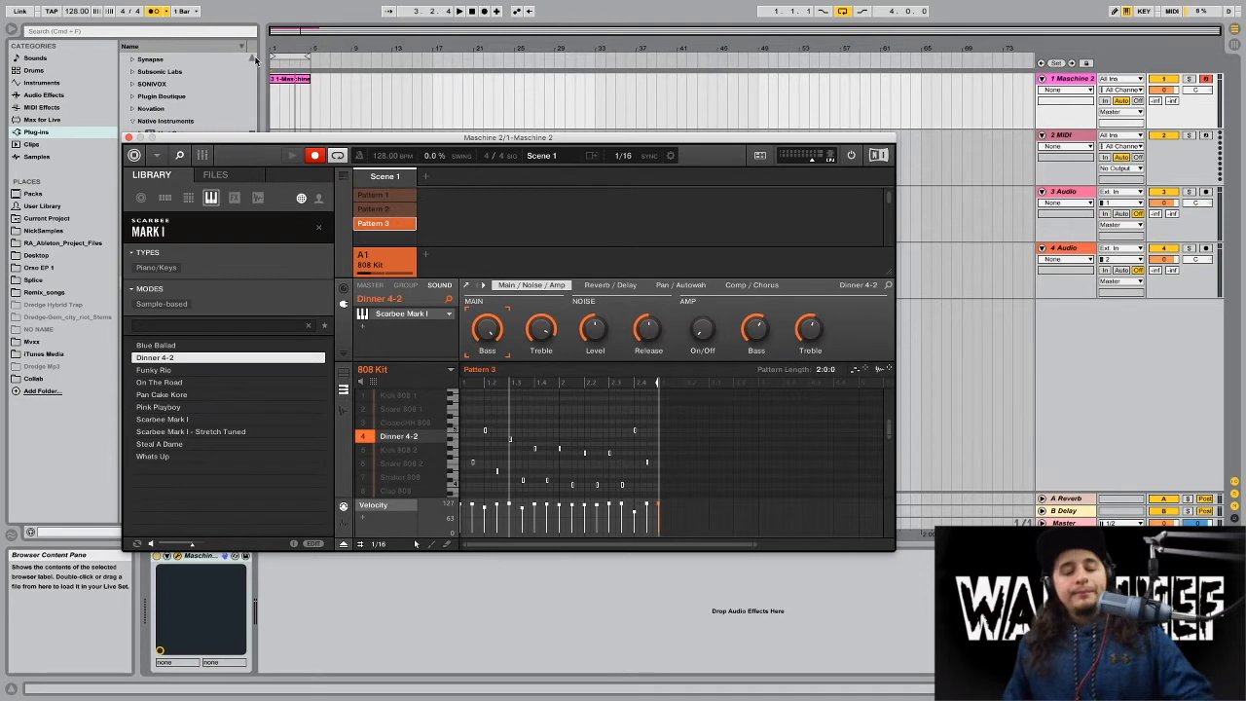
key("space")
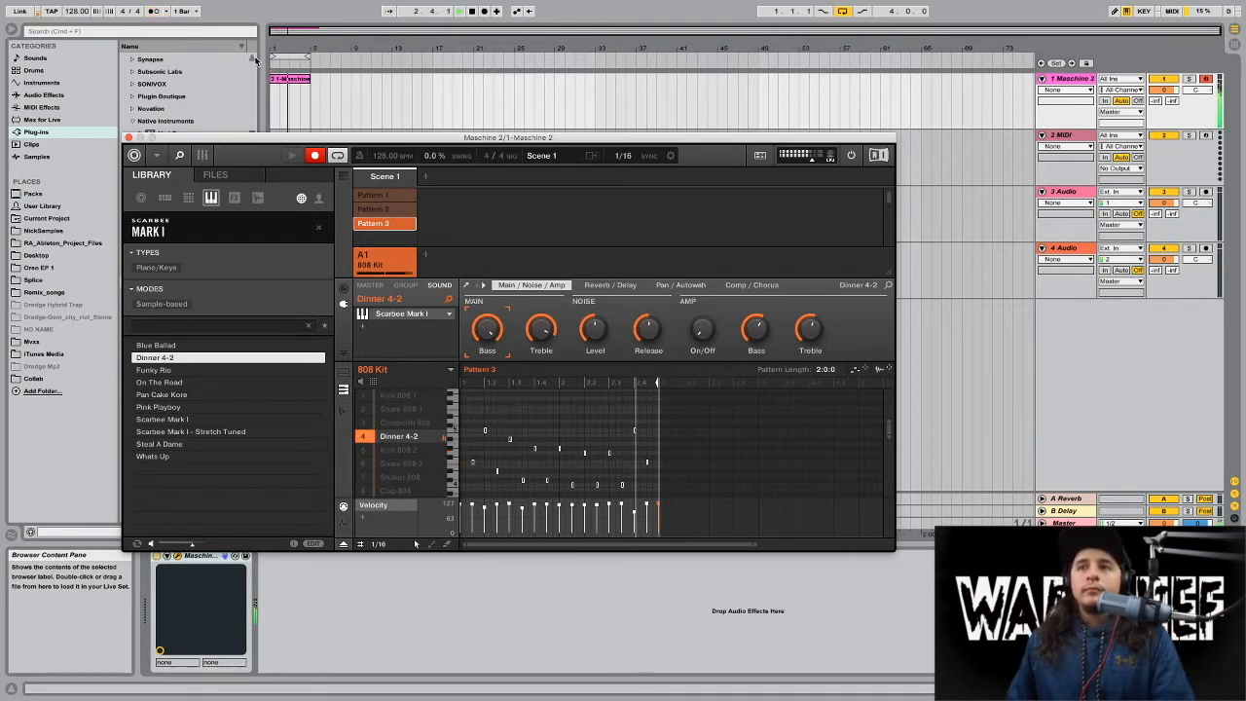
key("space")
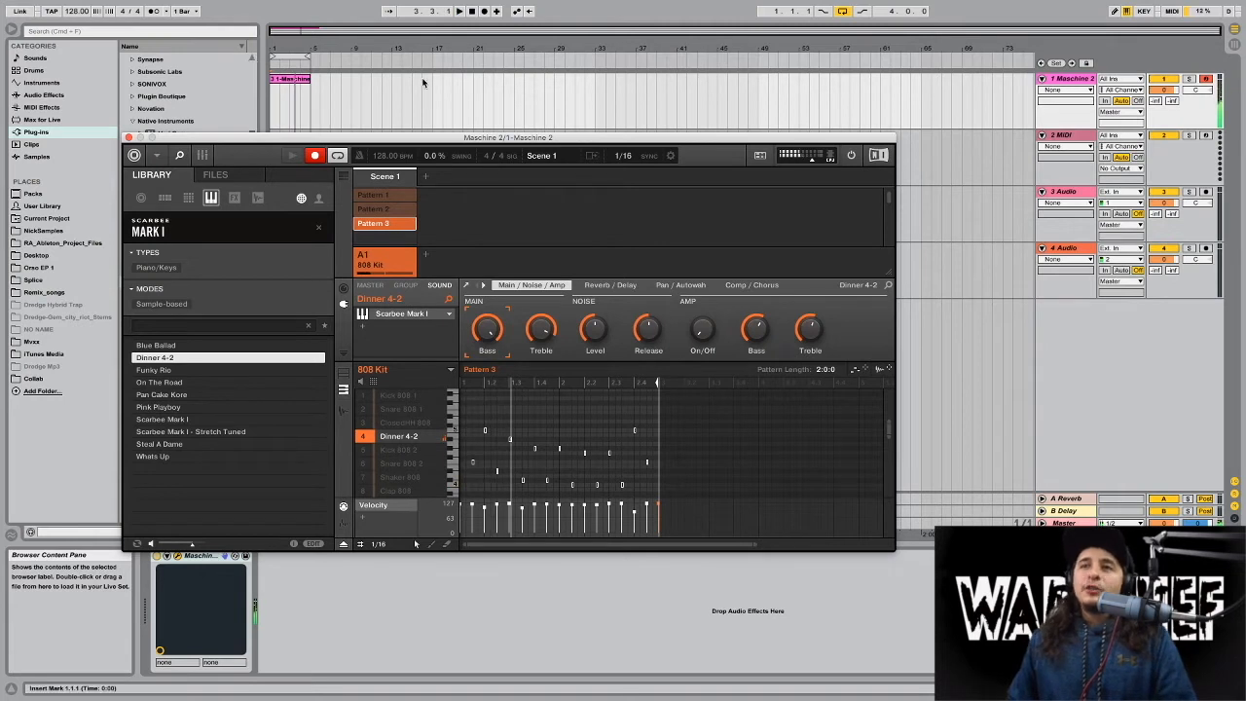
Examine the pitches of the melody notes in the piano roll and replay the soloed part.
scroll(599, 437, "down", 3)
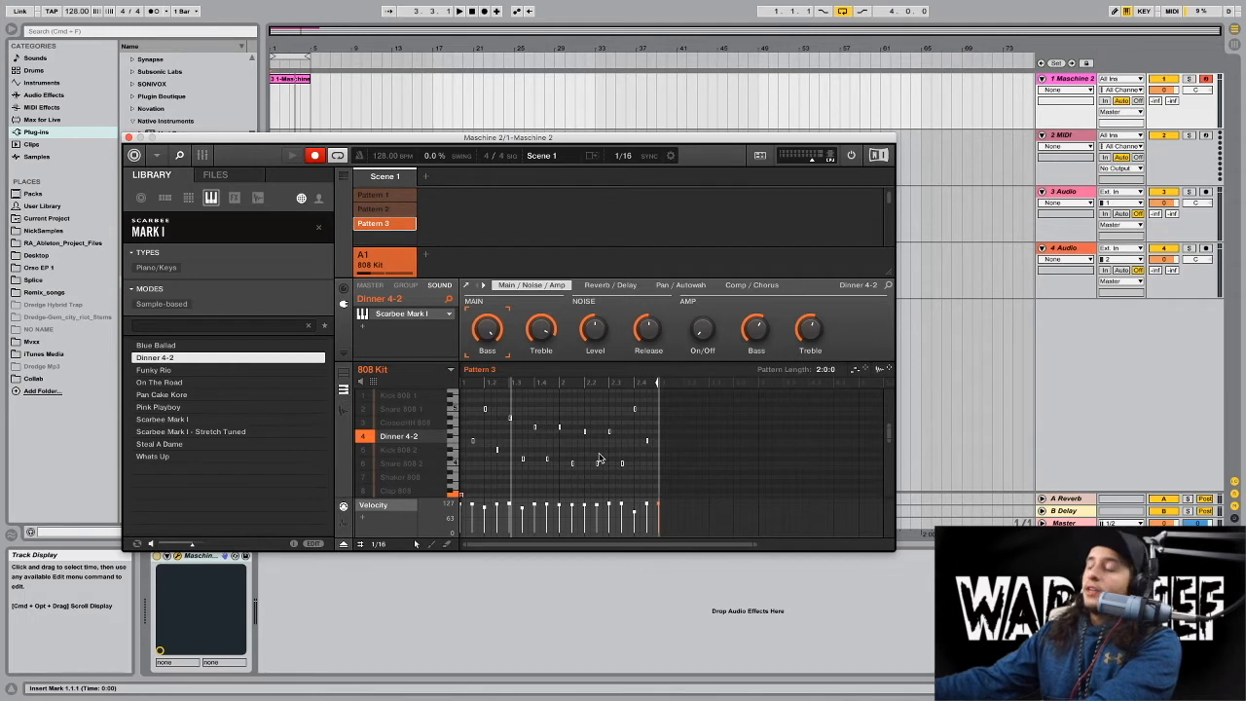
scroll(600, 457, "up", 4)
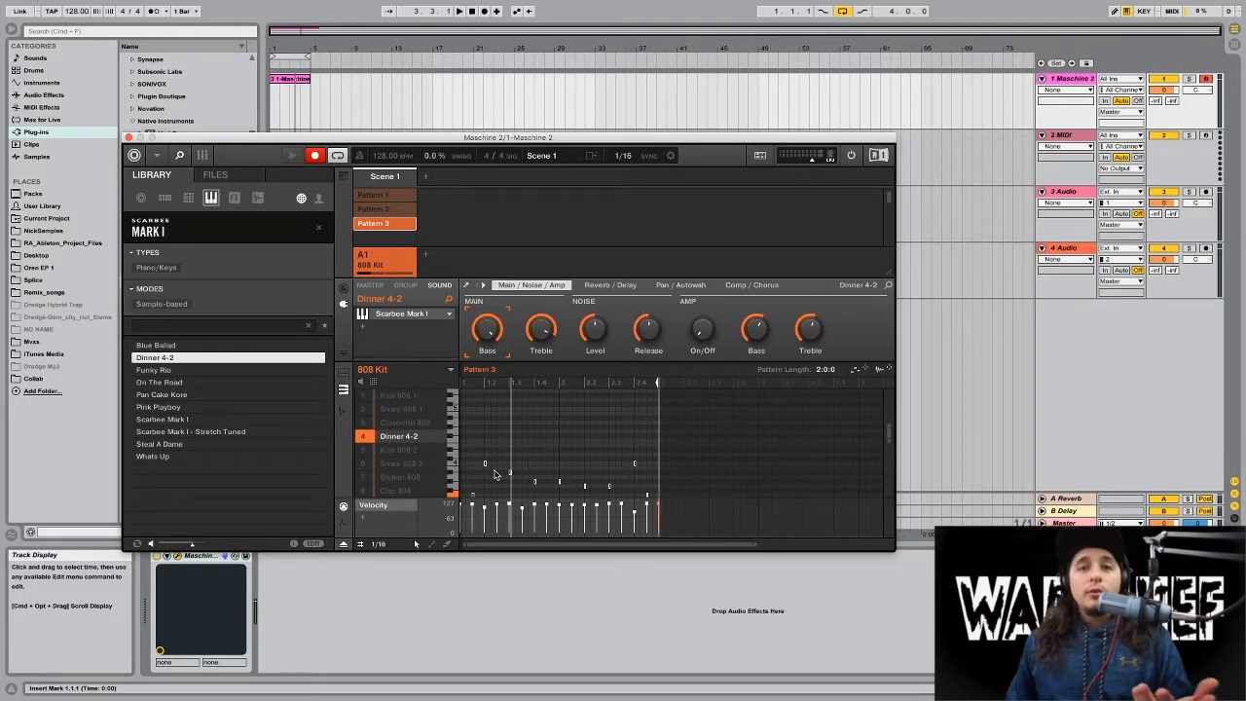
key("space")
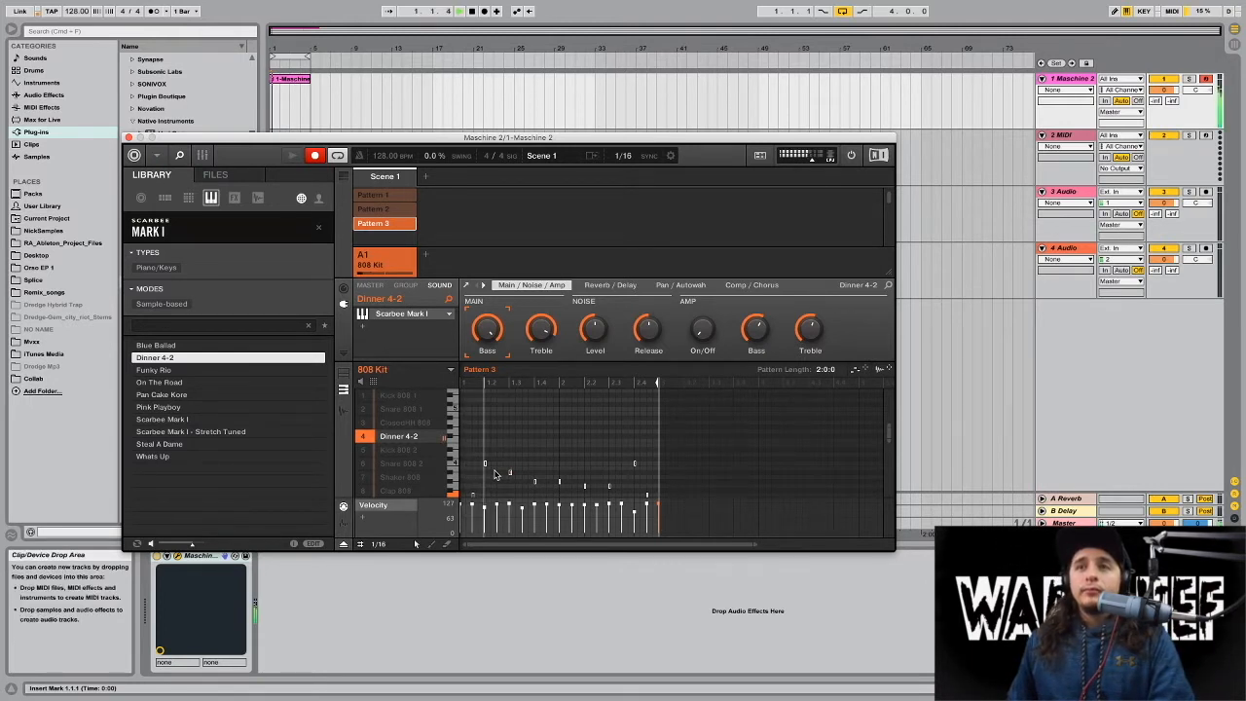
key("space")
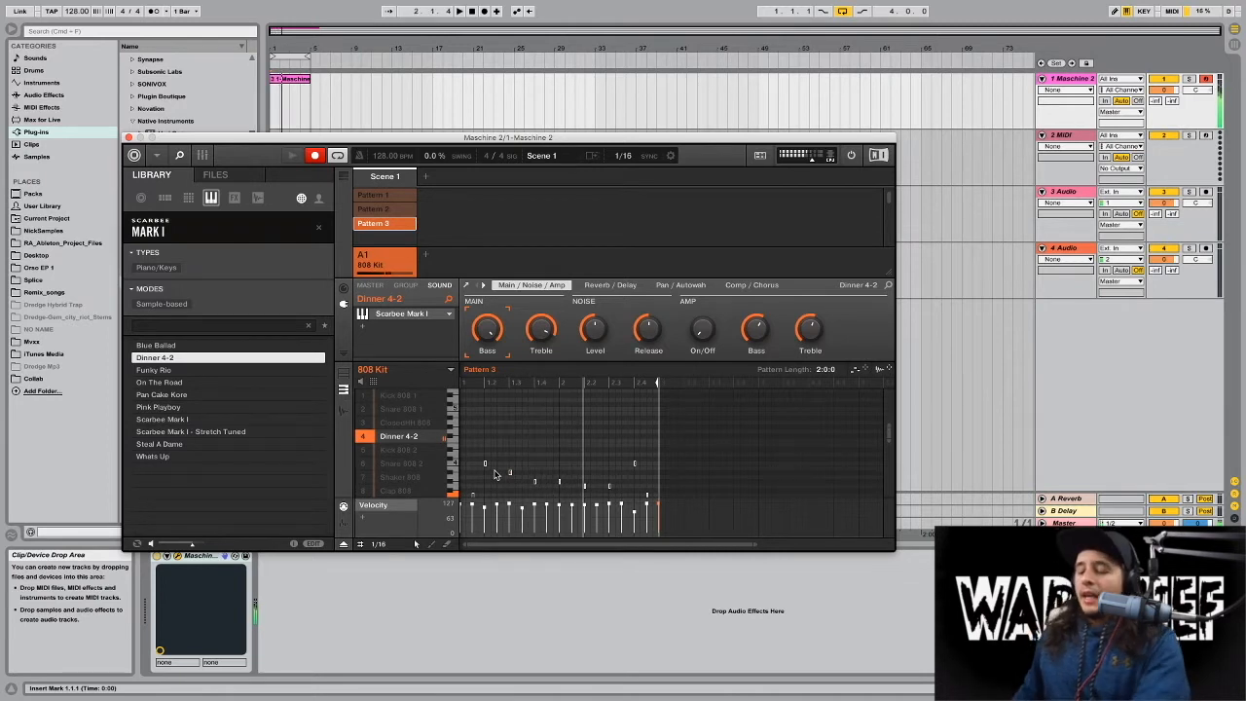
scroll(491, 479, "down", 3)
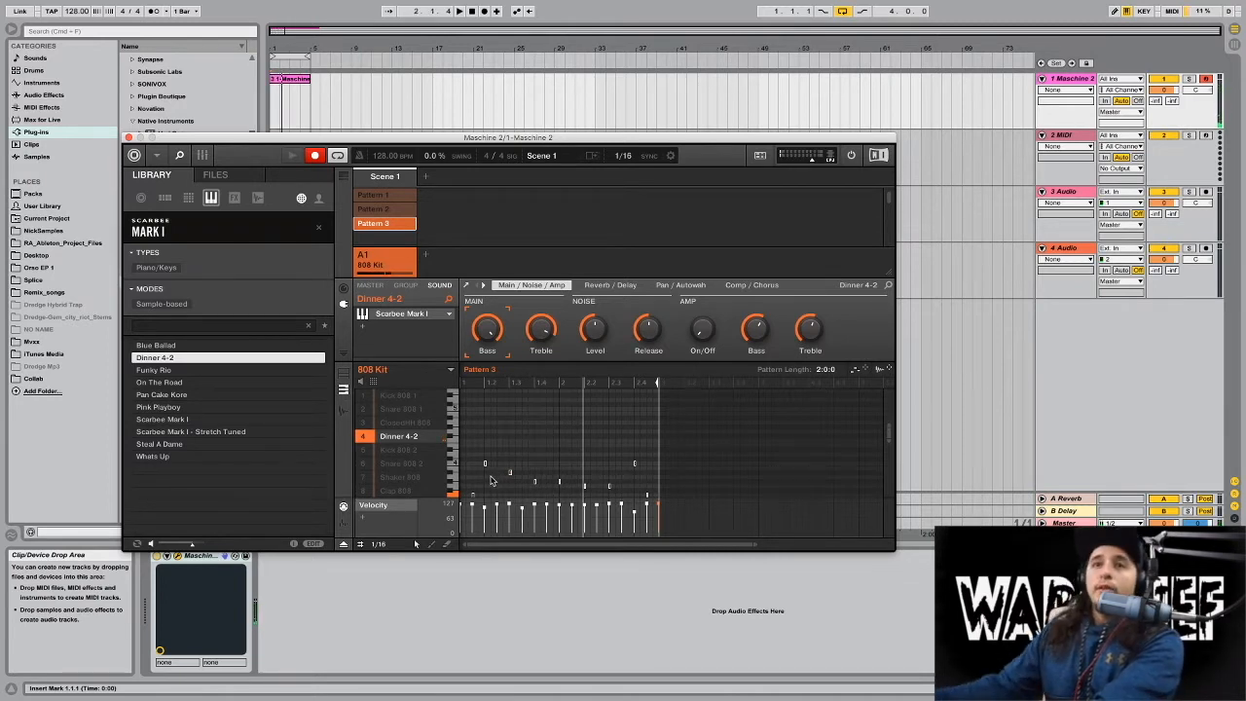
key("space")
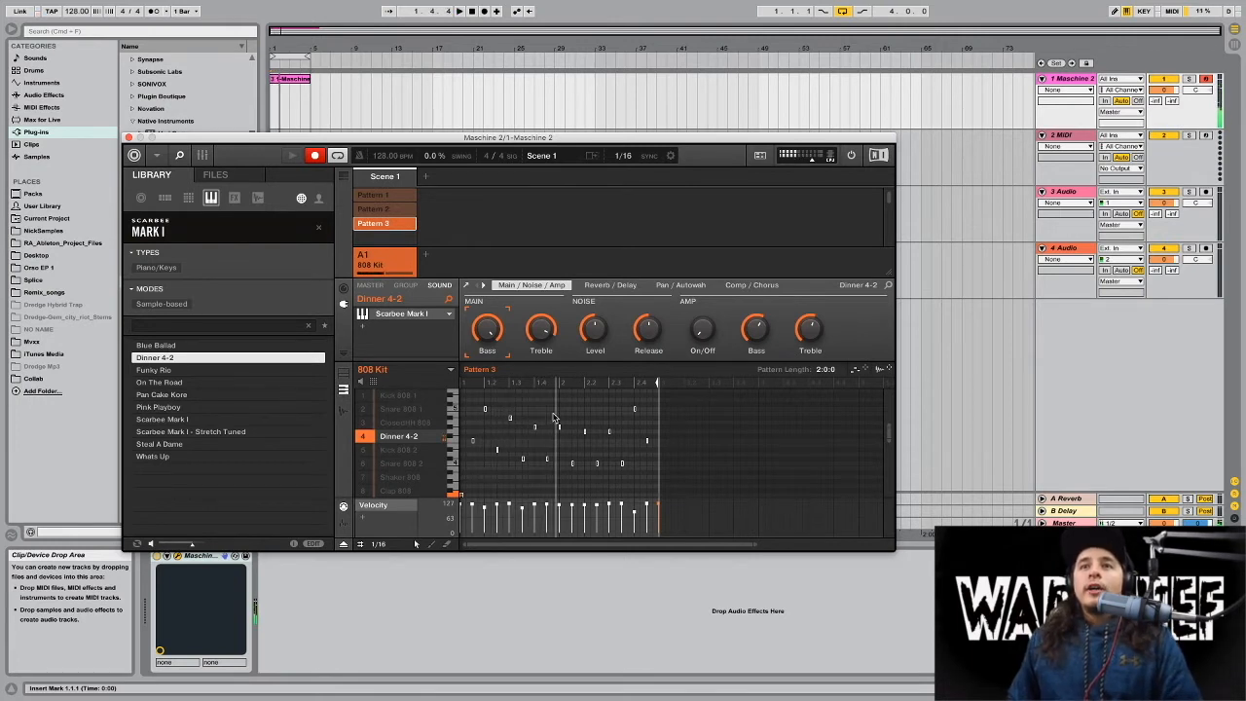
Return the pattern editor to the view of all 808 Kit sounds and unsolo Dinner 4-2.
left_click(365, 441)
left_click(362, 437)
left_click(345, 374)
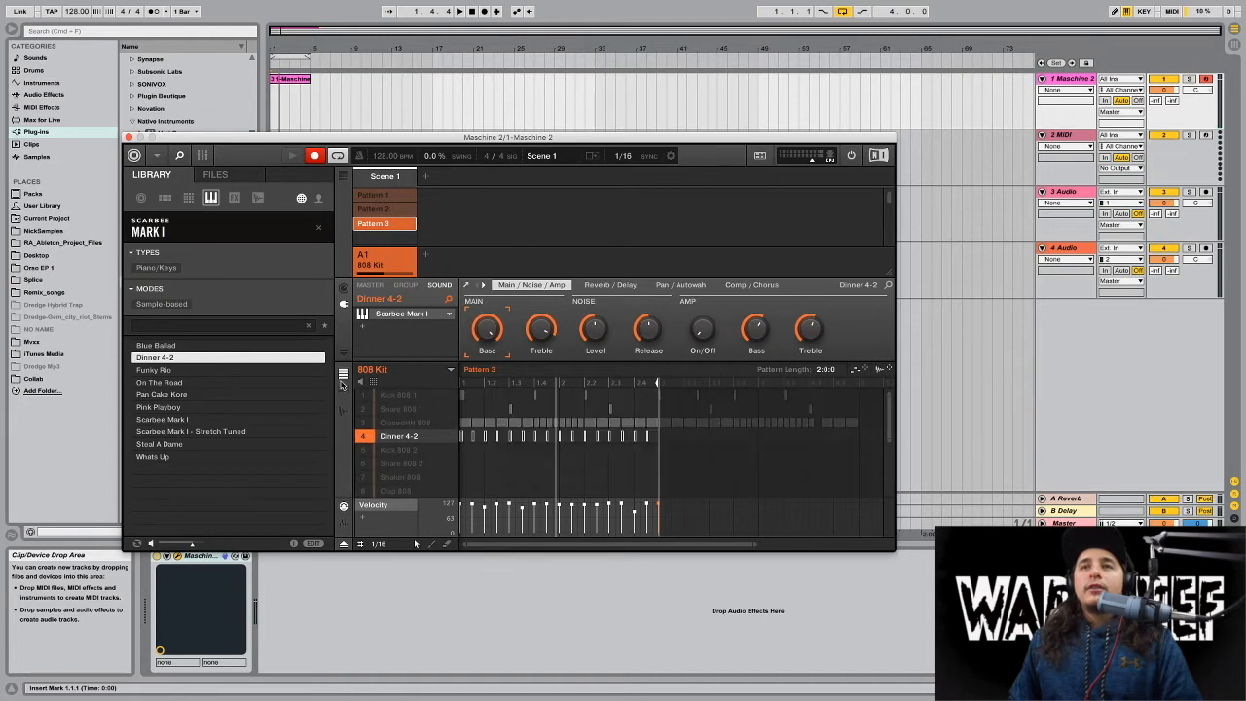
right_click(371, 438)
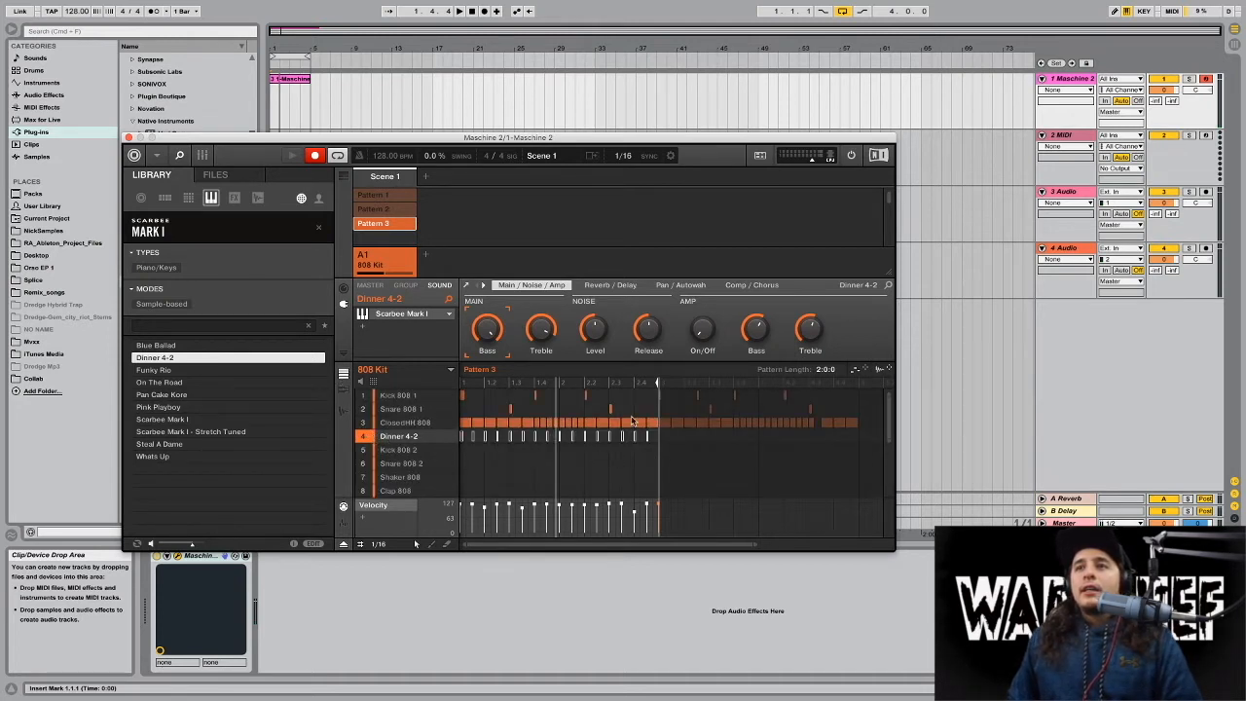
Extend Pattern 3 to a length of 4:0:0.
left_click_drag(658, 382, 853, 396)
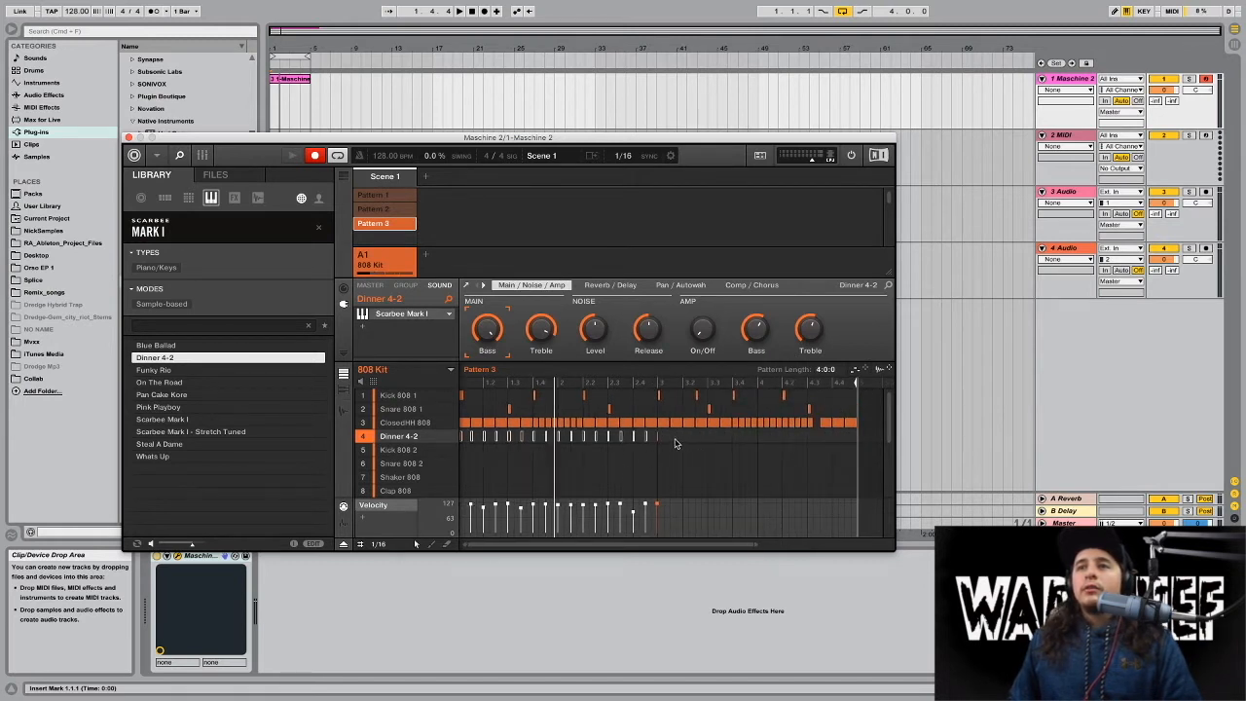
left_click_drag(666, 436, 567, 459)
left_click(437, 463)
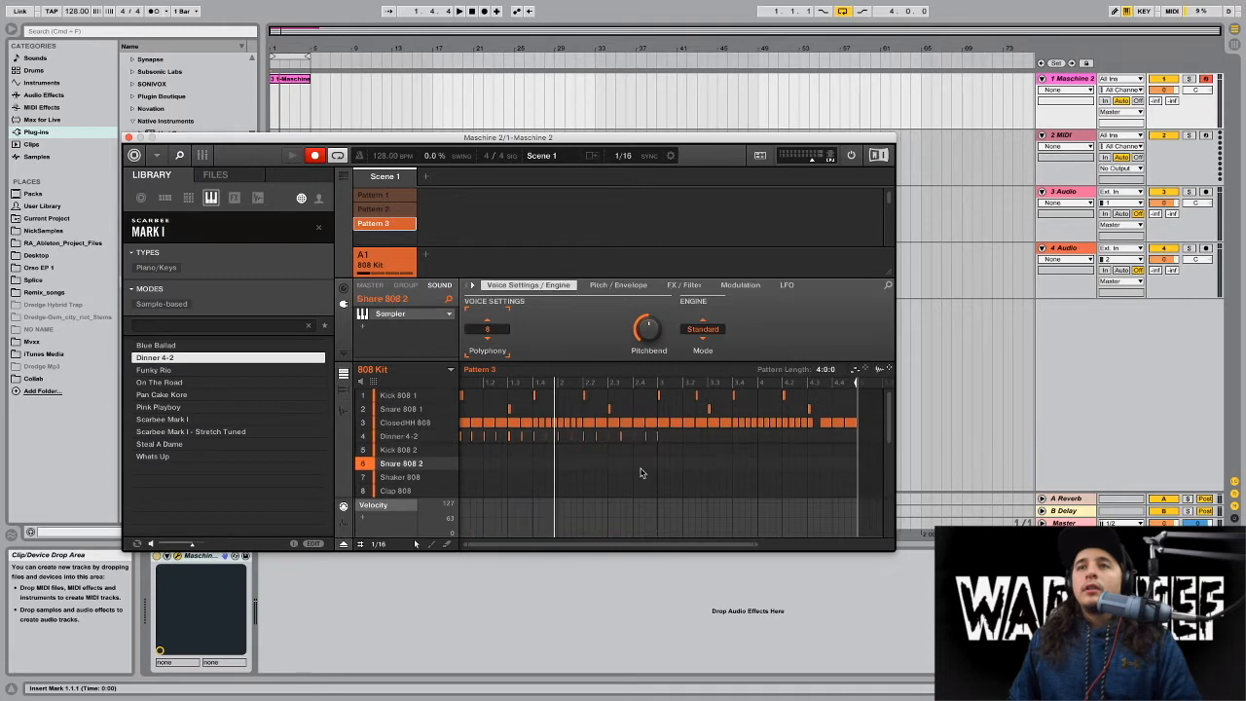
Replace the Kick 808 2 sound with the Graves_808_04.wav sample from the Splice folder's Graves_808 one-shots and select that sound.
left_click(389, 451)
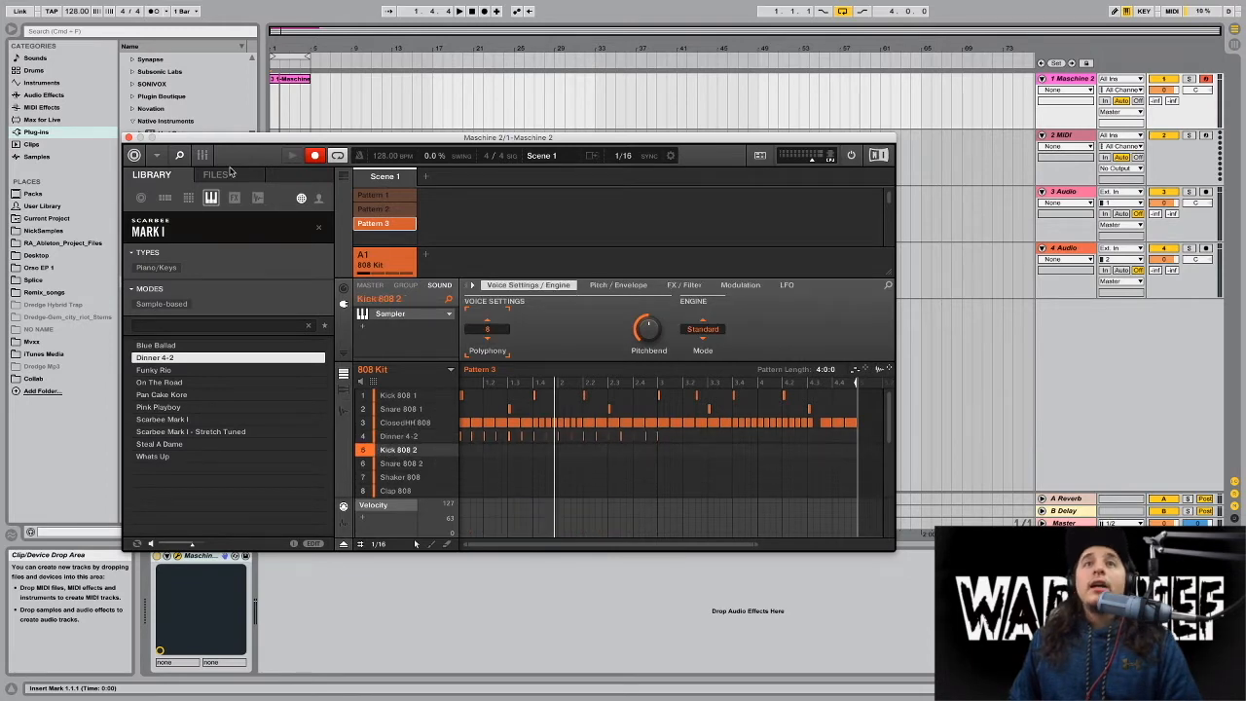
left_click_drag(243, 141, 370, 110)
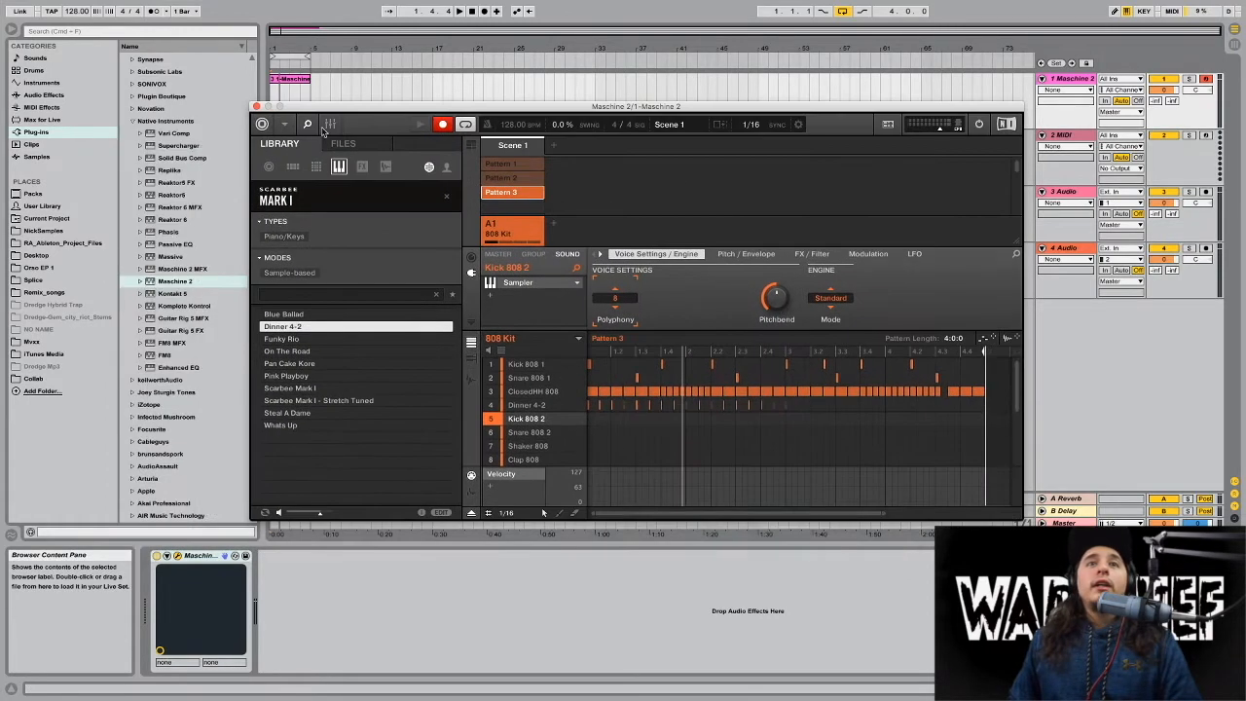
left_click(33, 281)
left_click_drag(195, 284, 523, 425)
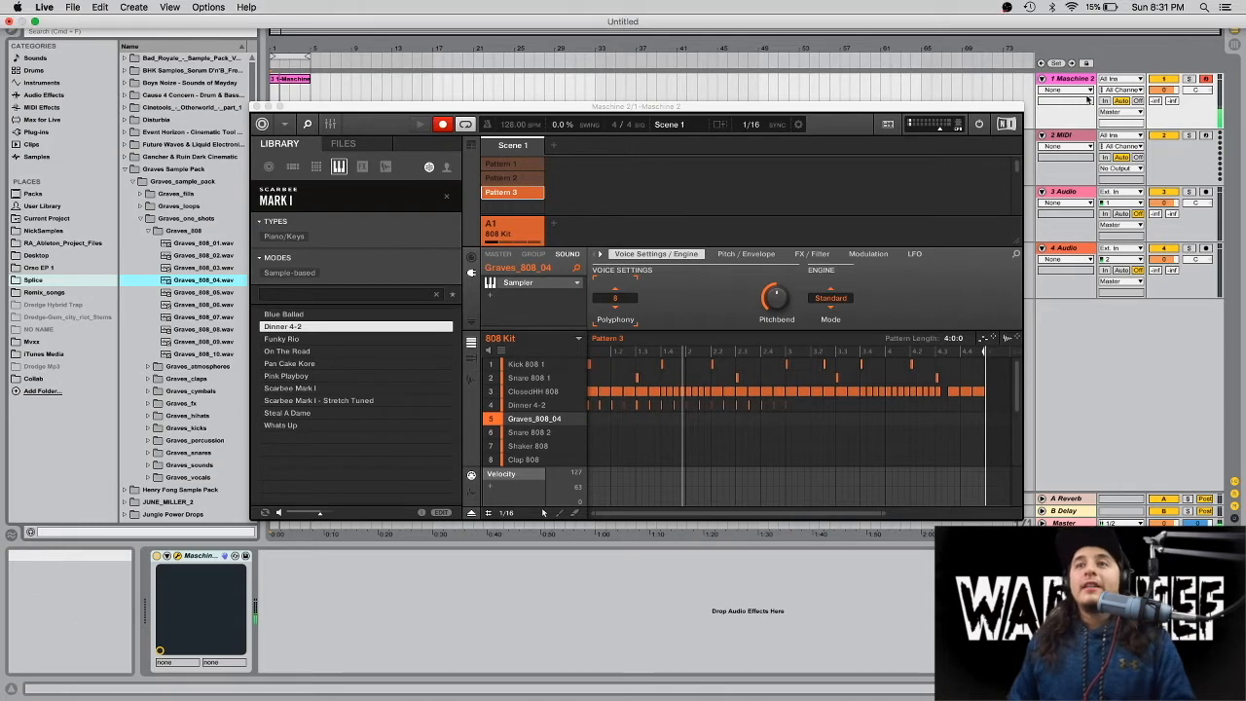
left_click(553, 422)
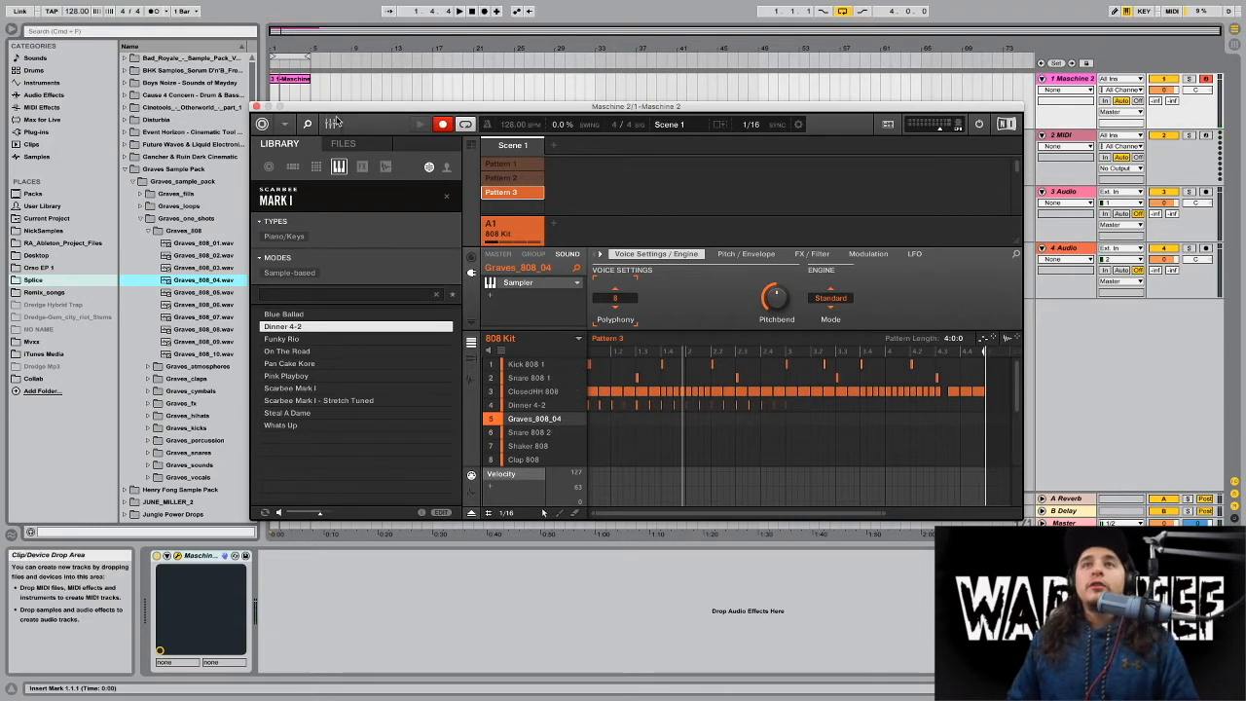
Set the Graves_808_04 sampler's polyphony to Legato and view the available engine models without changing the model.
left_click(331, 125)
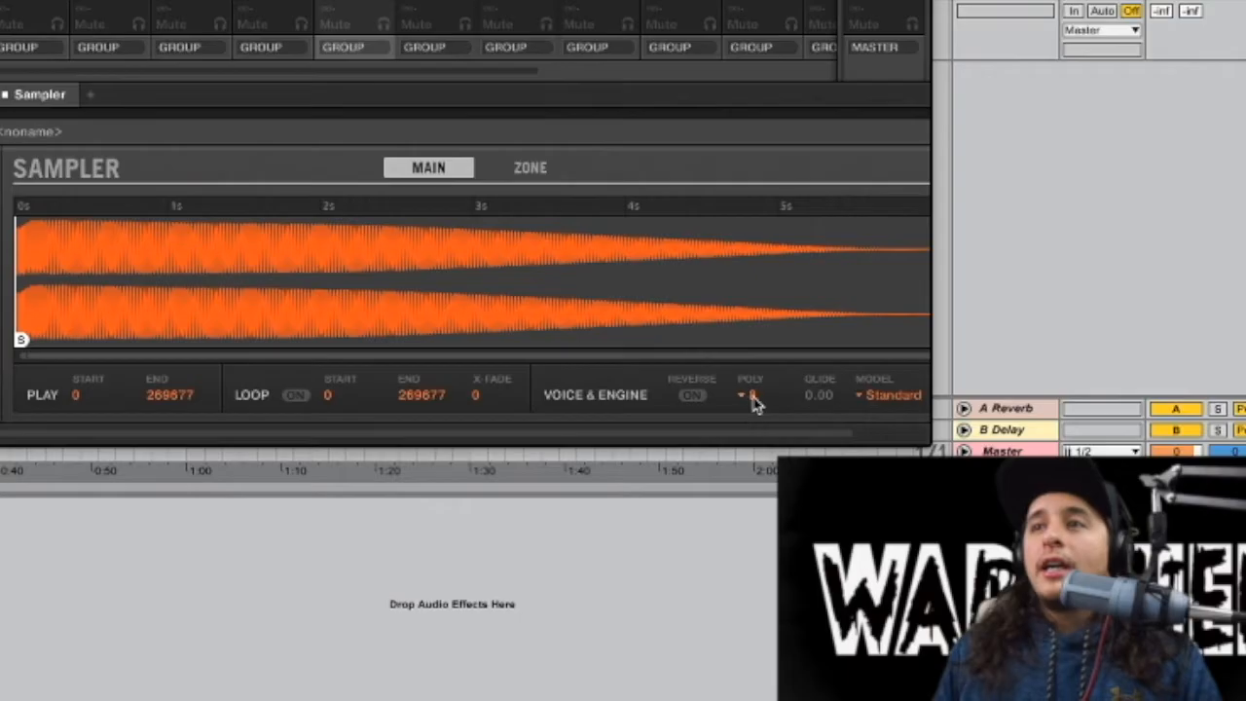
left_click(919, 490)
left_click(939, 374)
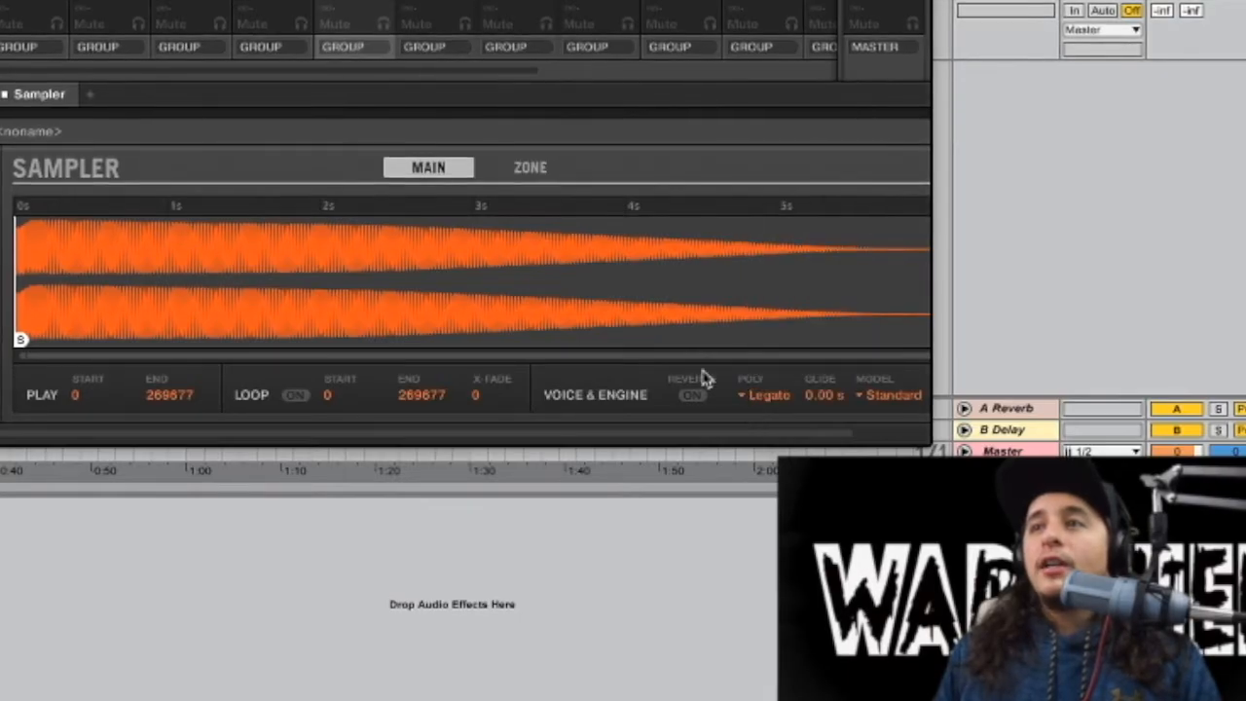
left_click(880, 395)
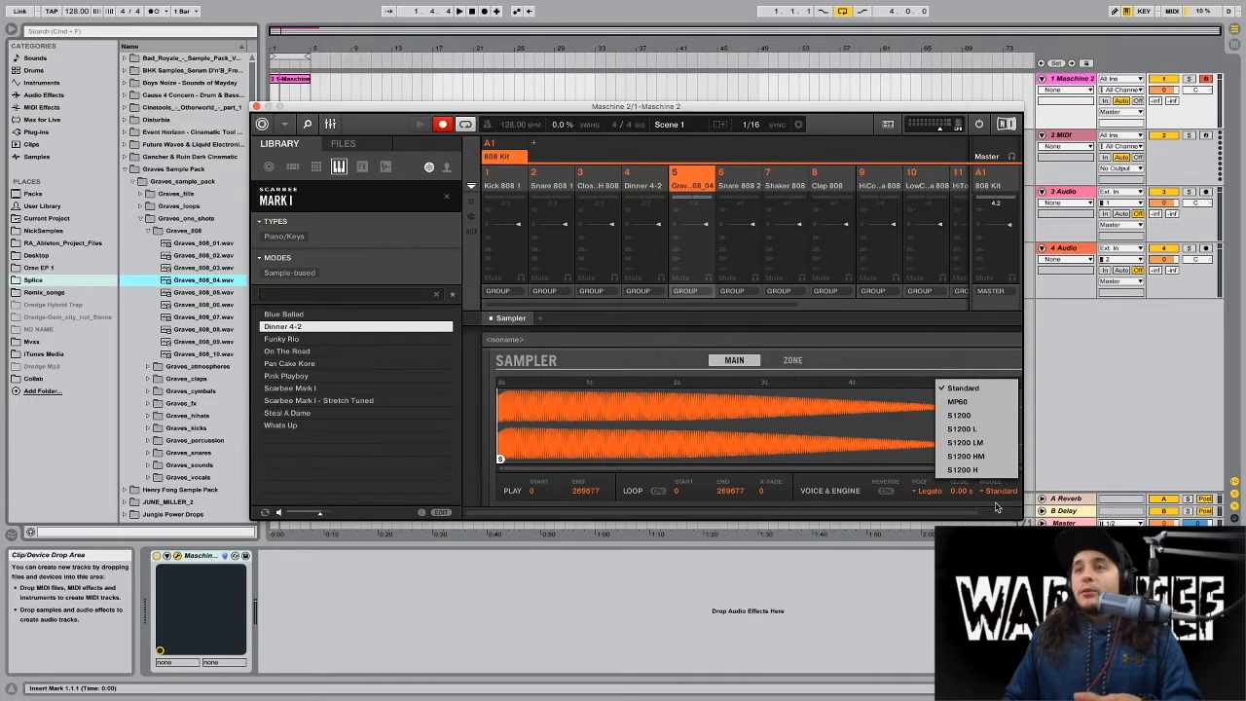
left_click(927, 494)
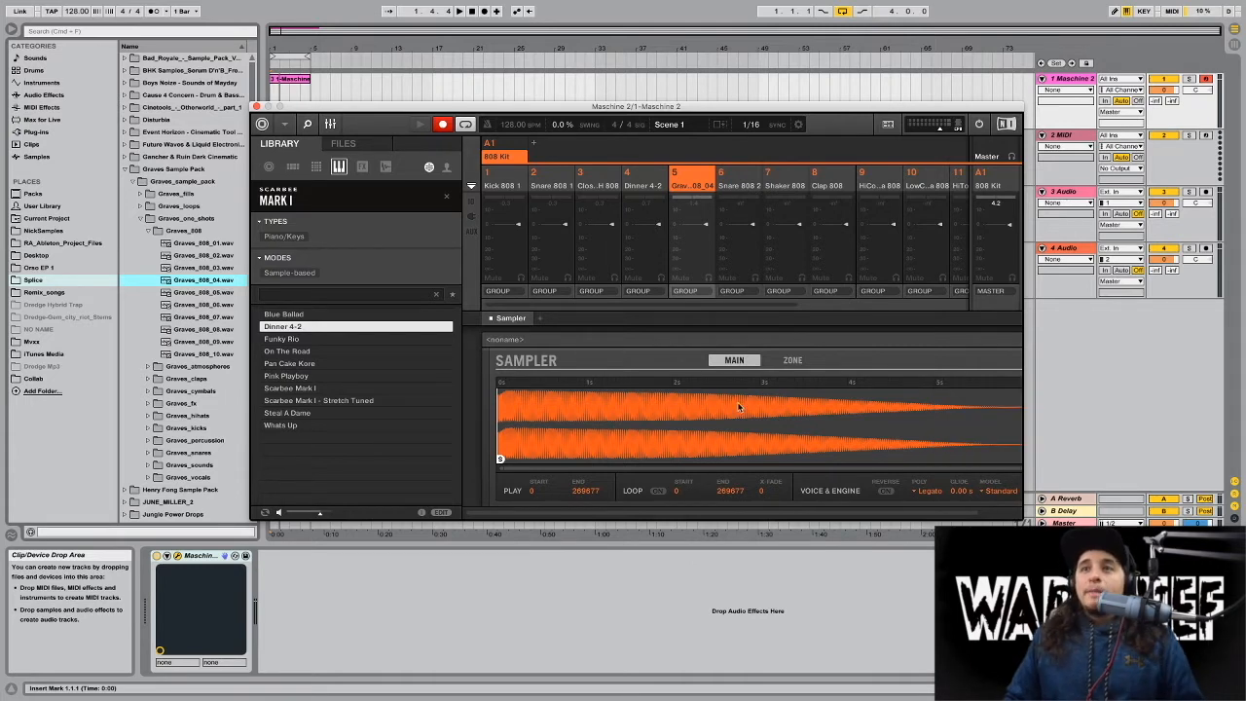
left_click(331, 124)
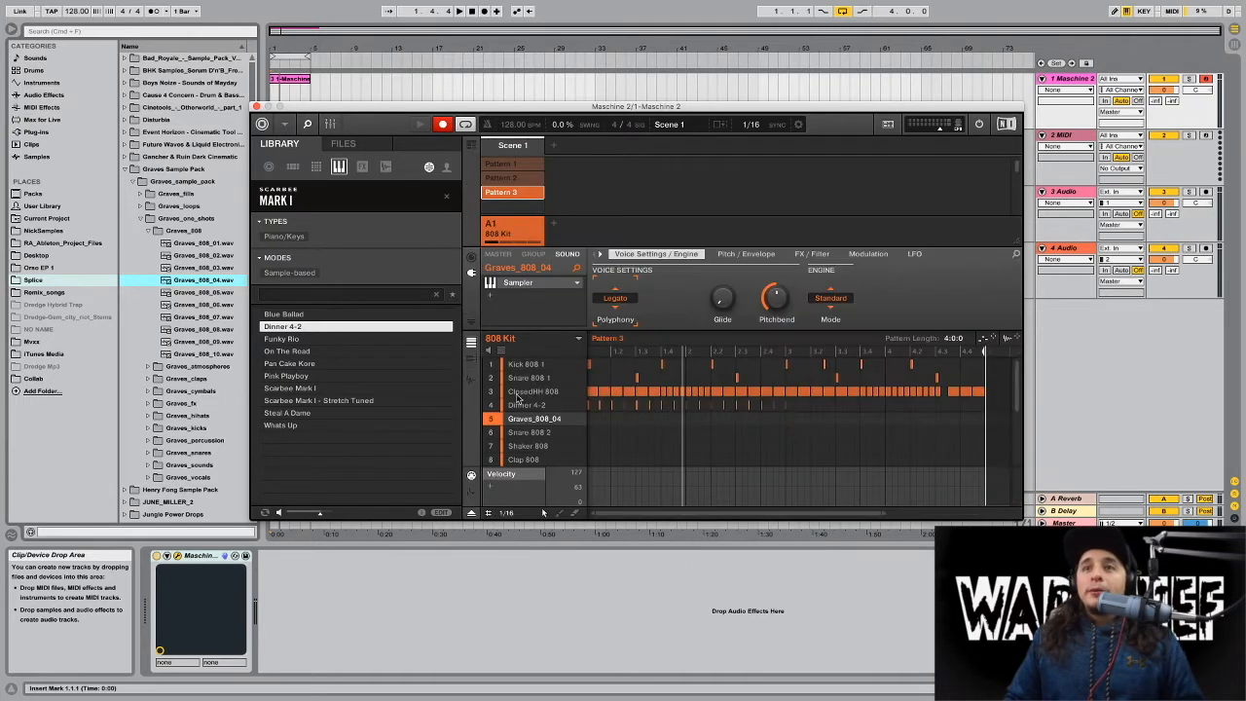
Solo Graves_808_04 and copy all Kick 808 1 notes of the four-bar pattern onto its row.
right_click(492, 420)
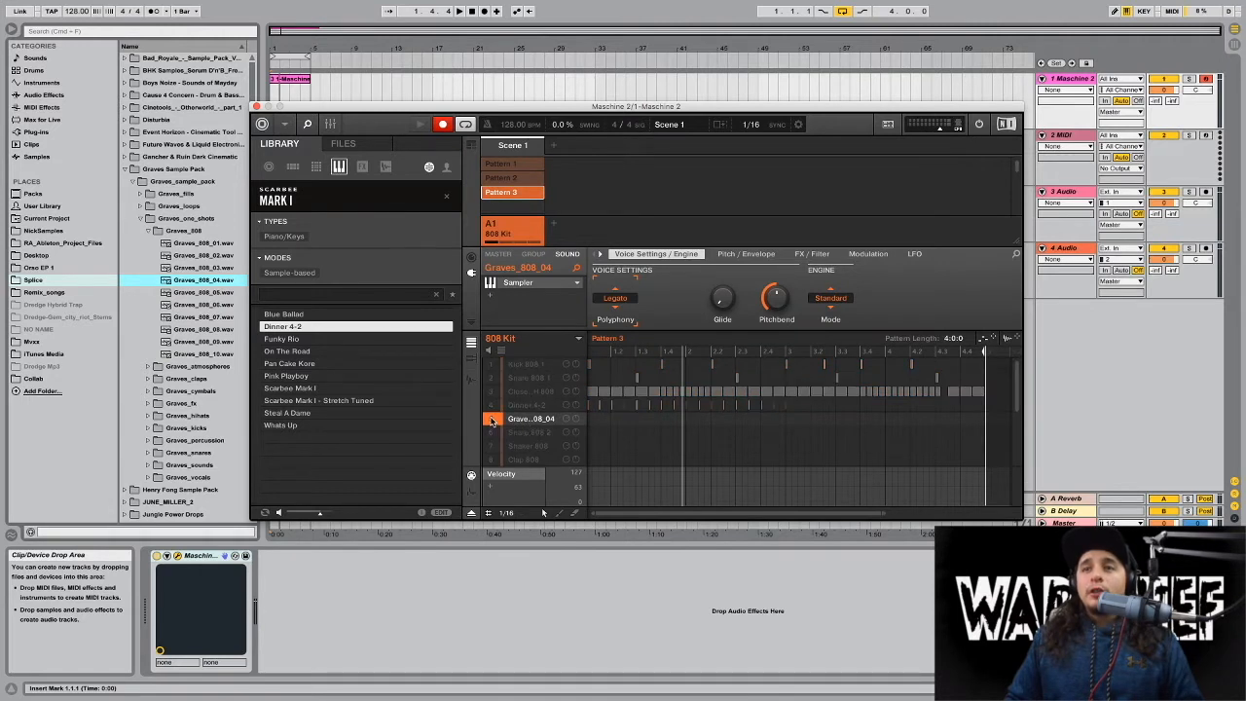
left_click(472, 361)
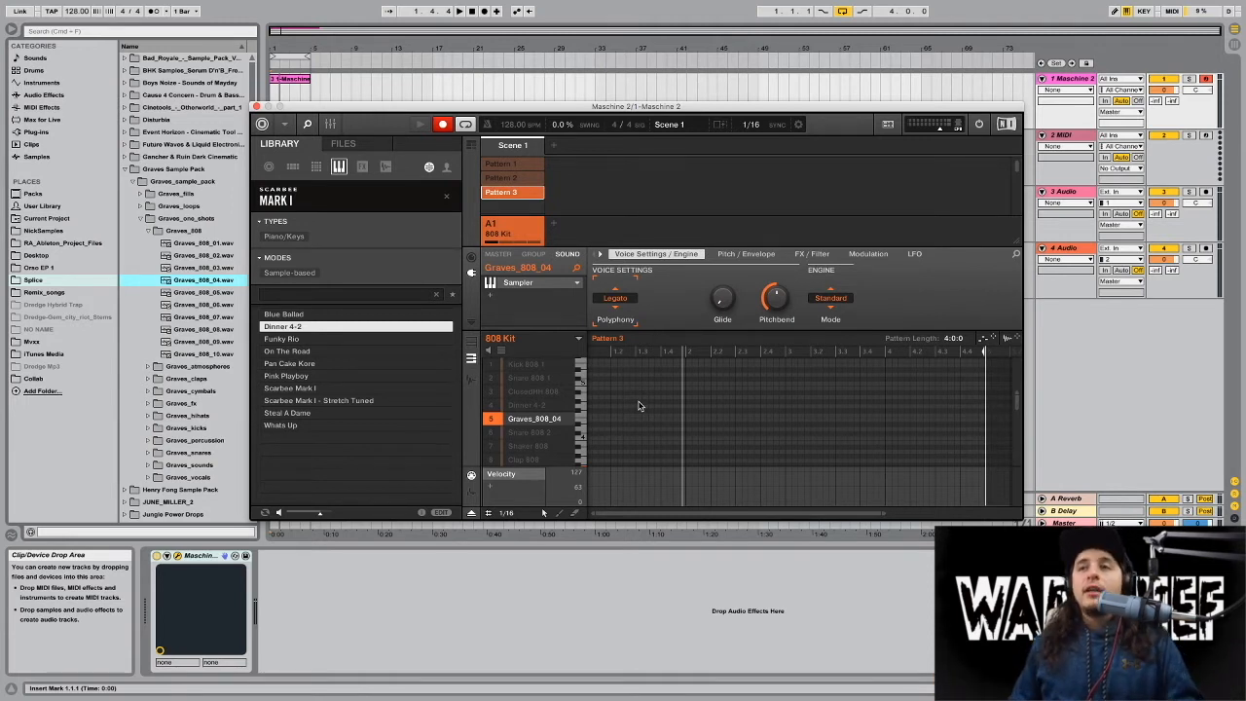
left_click(472, 348)
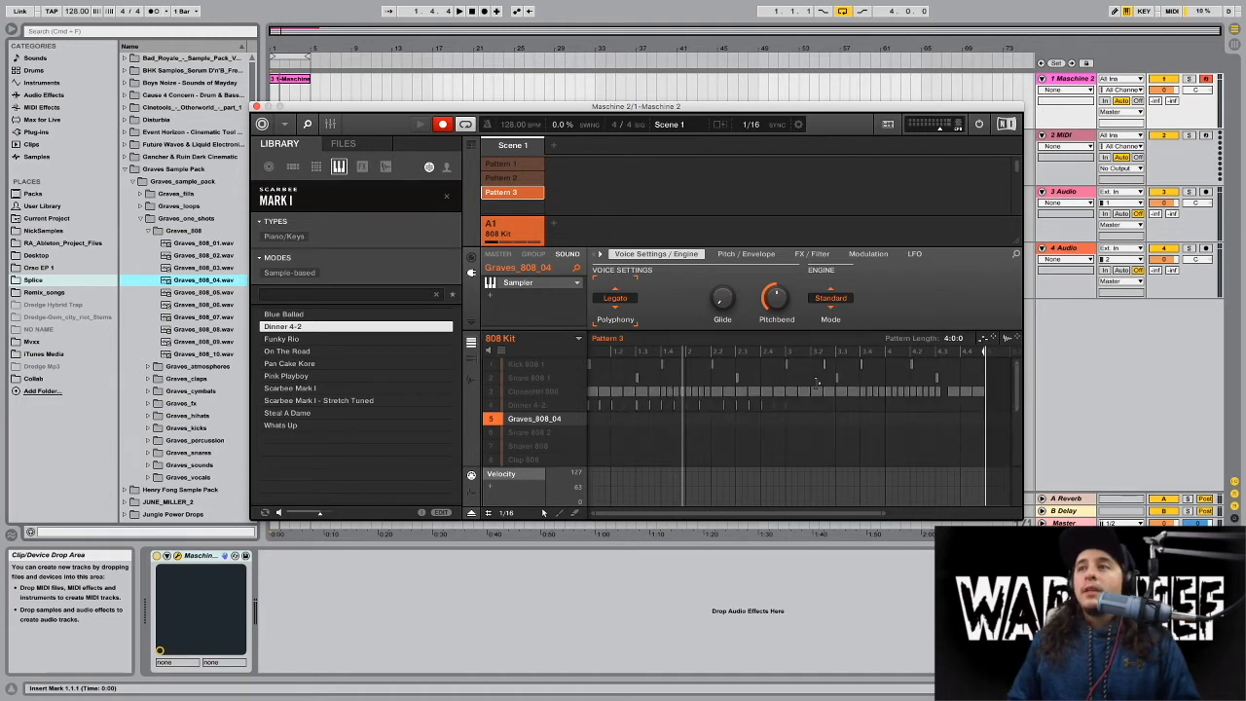
left_click_drag(986, 368, 570, 372)
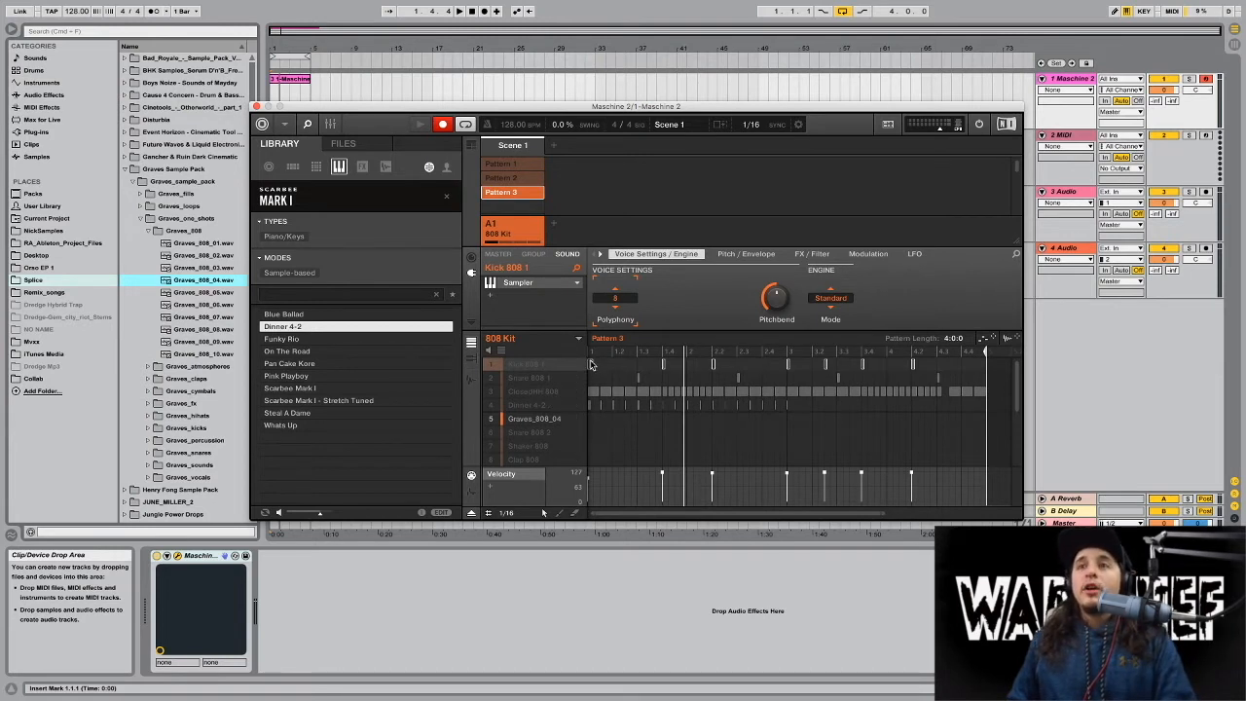
left_click_drag(589, 364, 590, 418)
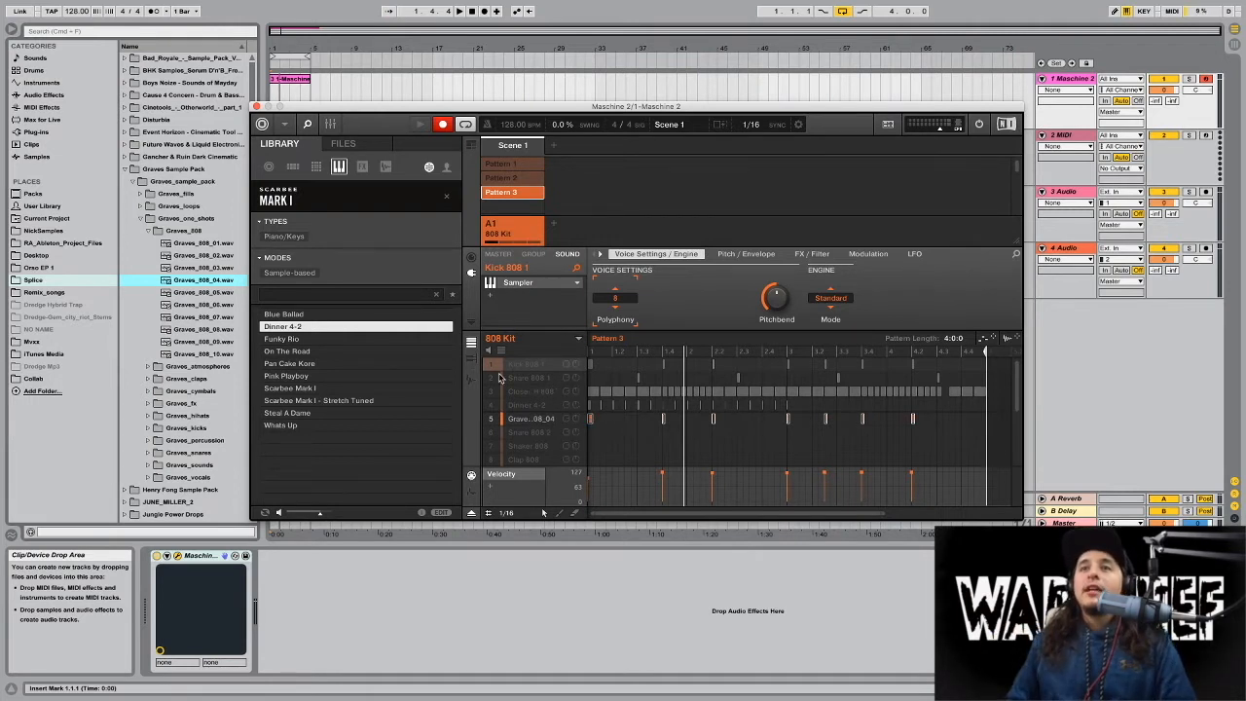
Show the copied Graves_808_04 notes in the piano roll and compare their pitch with the Kick 808 1 notes.
left_click(470, 340)
scroll(639, 429, "down", 5)
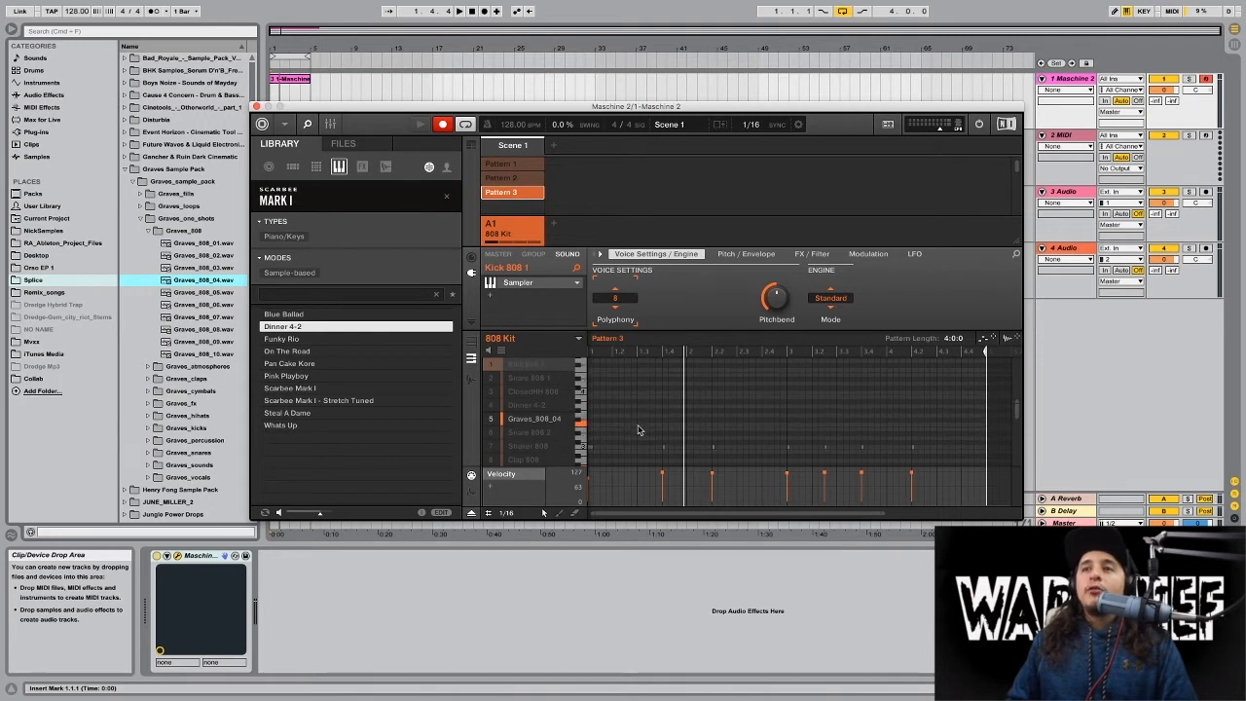
left_click(529, 425)
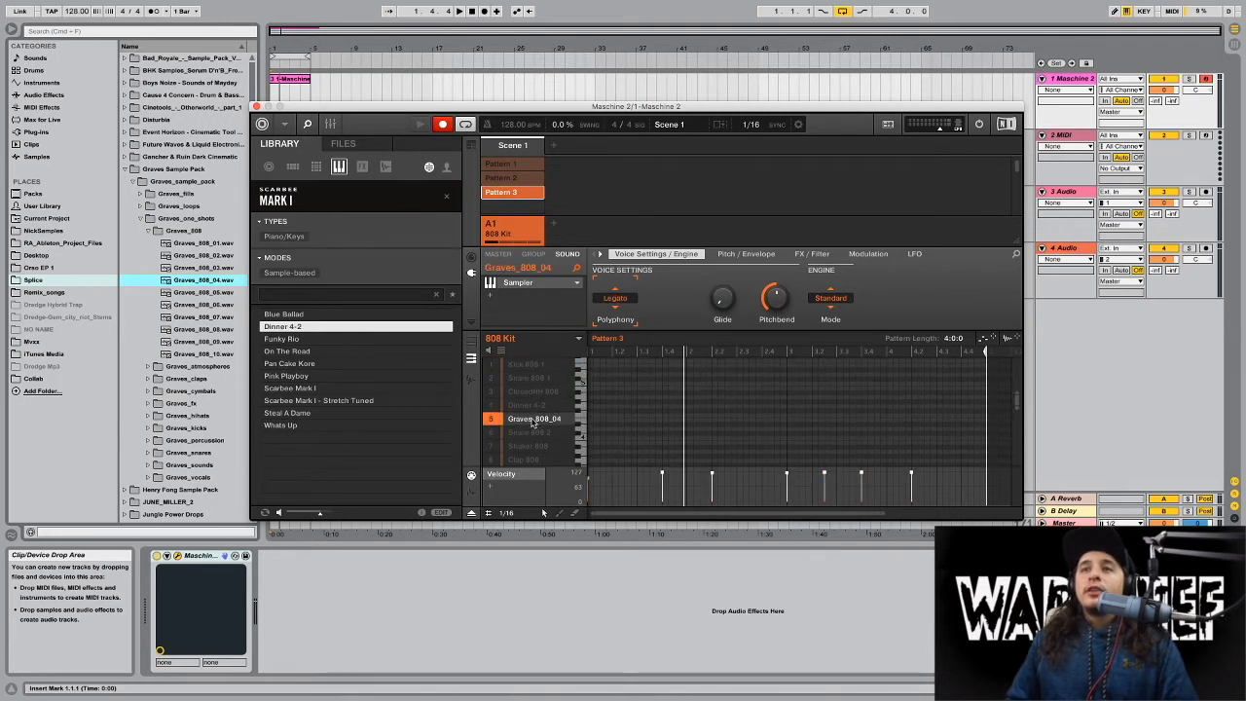
scroll(629, 412, "down", 2)
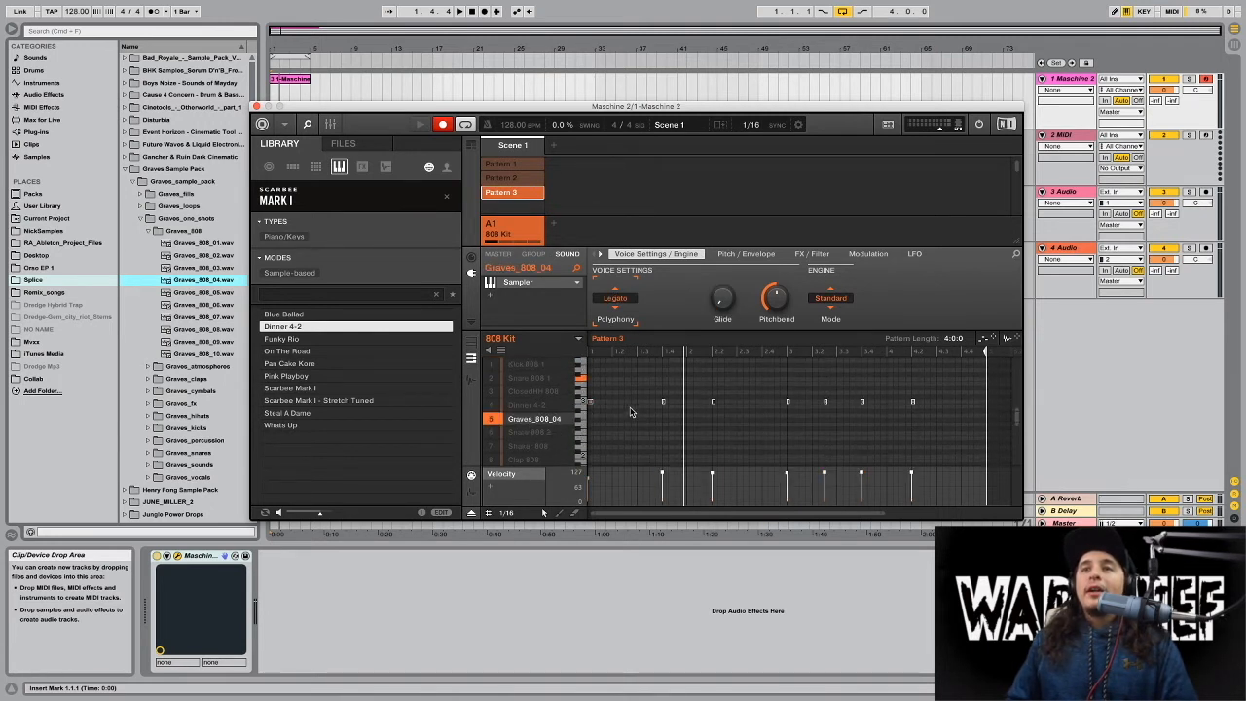
left_click(533, 366)
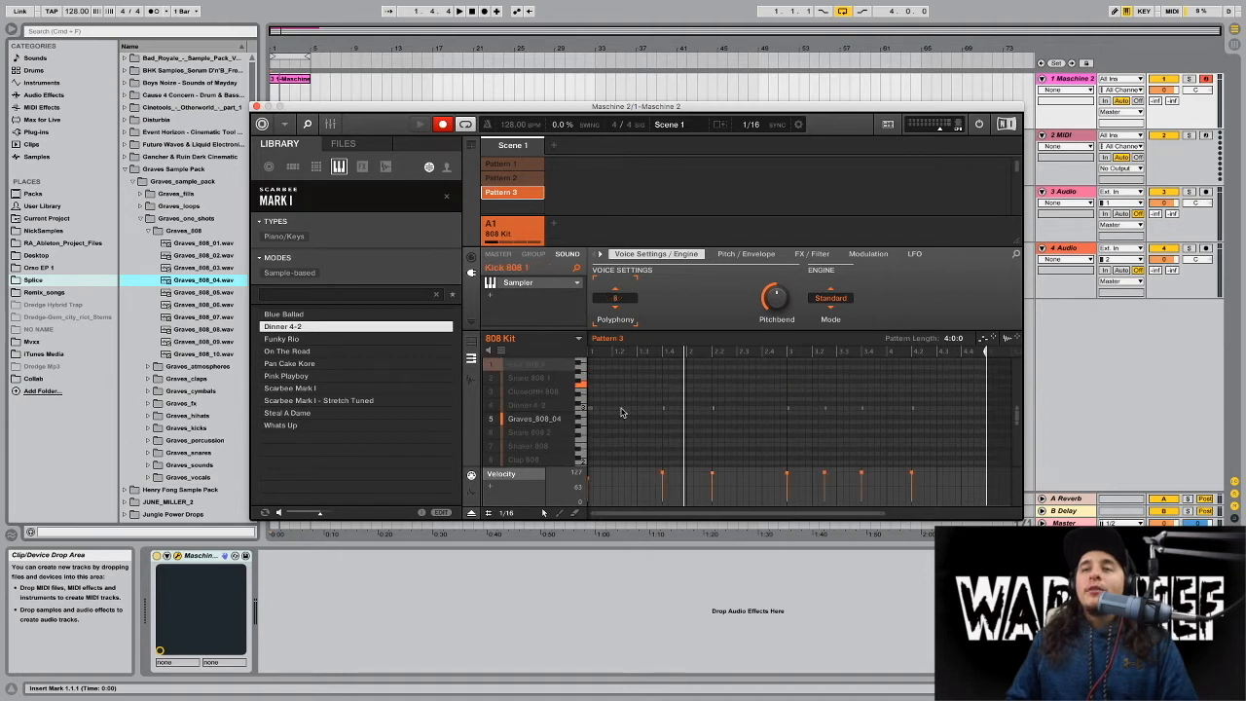
left_click(541, 418)
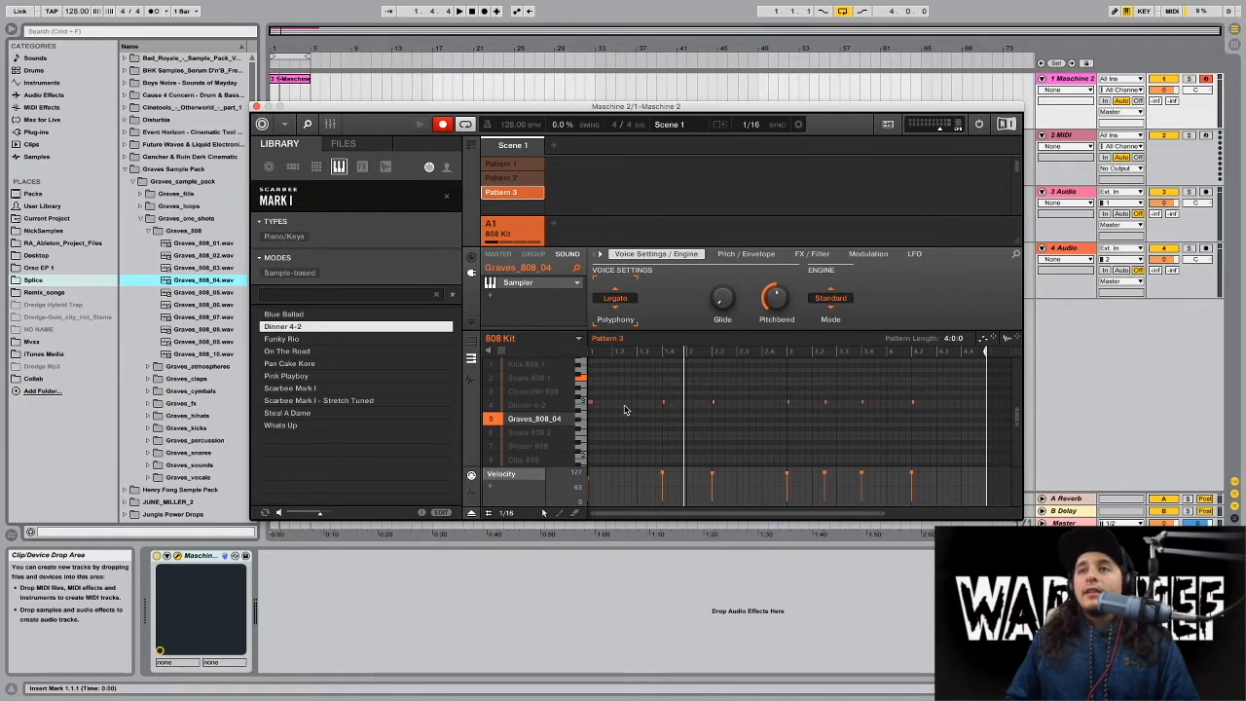
left_click(662, 401)
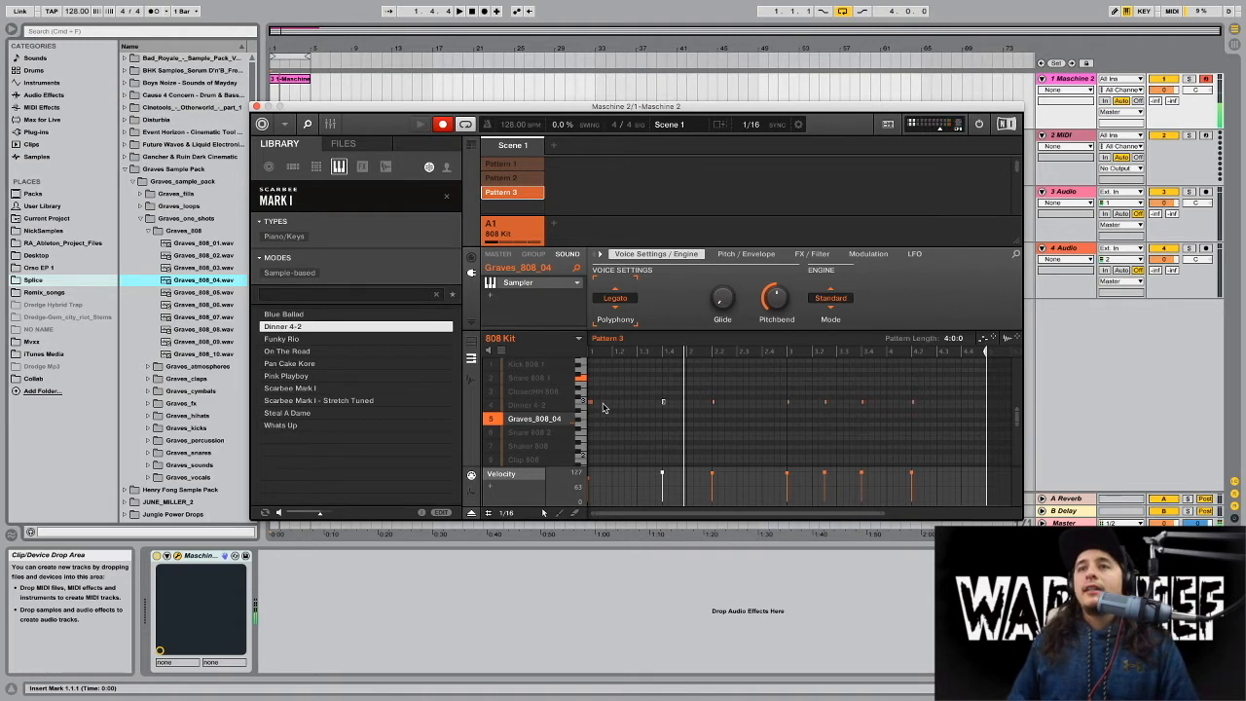
Select all Graves_808_04 notes and transpose them up to the key highlighted on the piano-roll keyboard.
scroll(759, 401, "up", 1)
left_click_drag(936, 444, 580, 415)
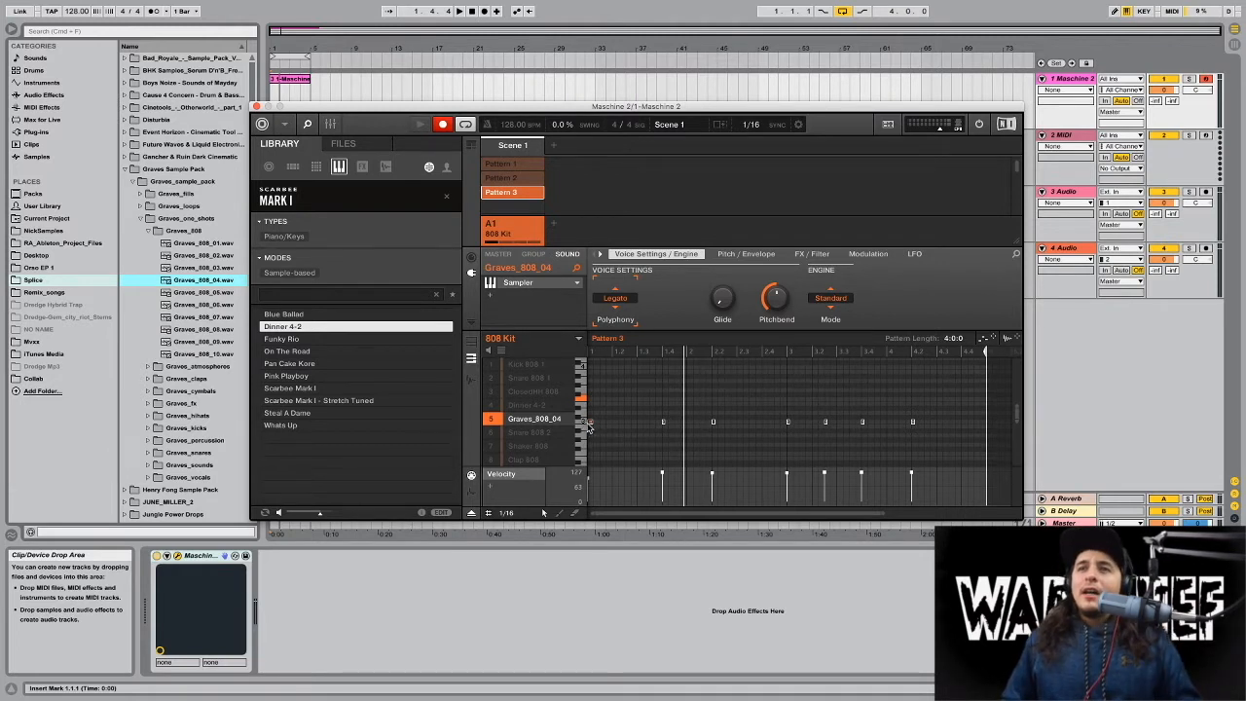
left_click_drag(584, 423, 589, 402)
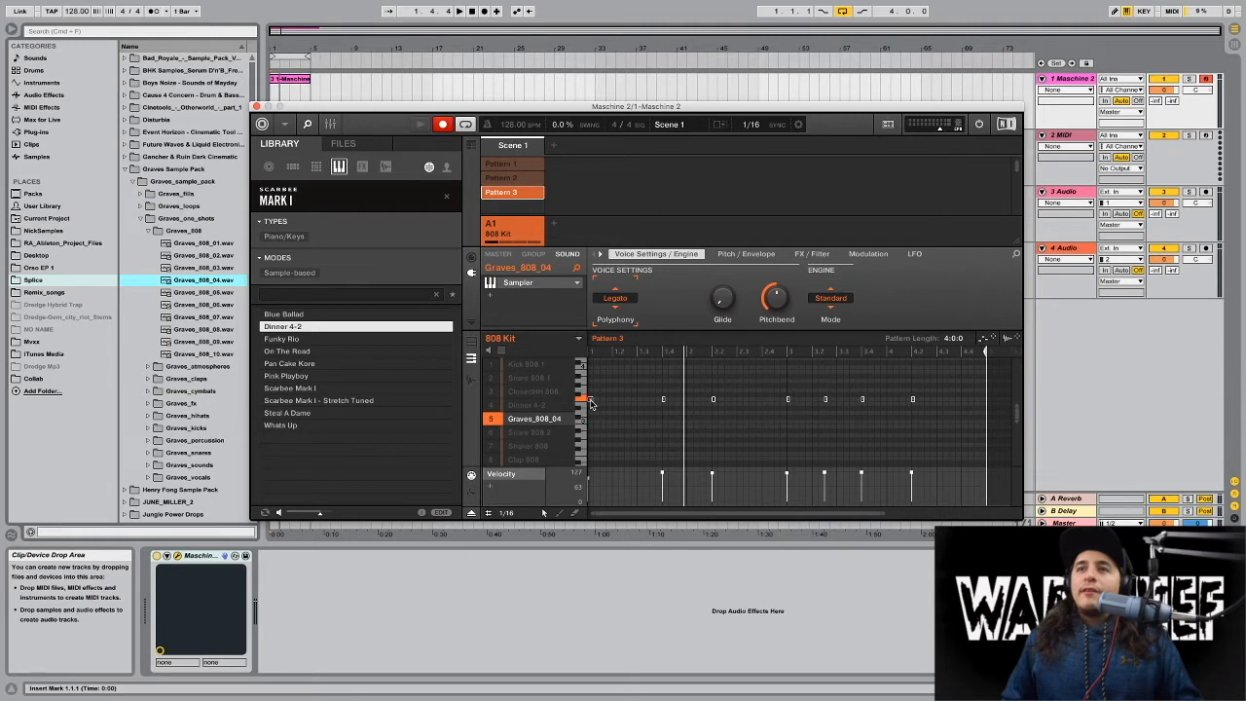
scroll(638, 418, "down", 2)
scroll(638, 419, "up", 5)
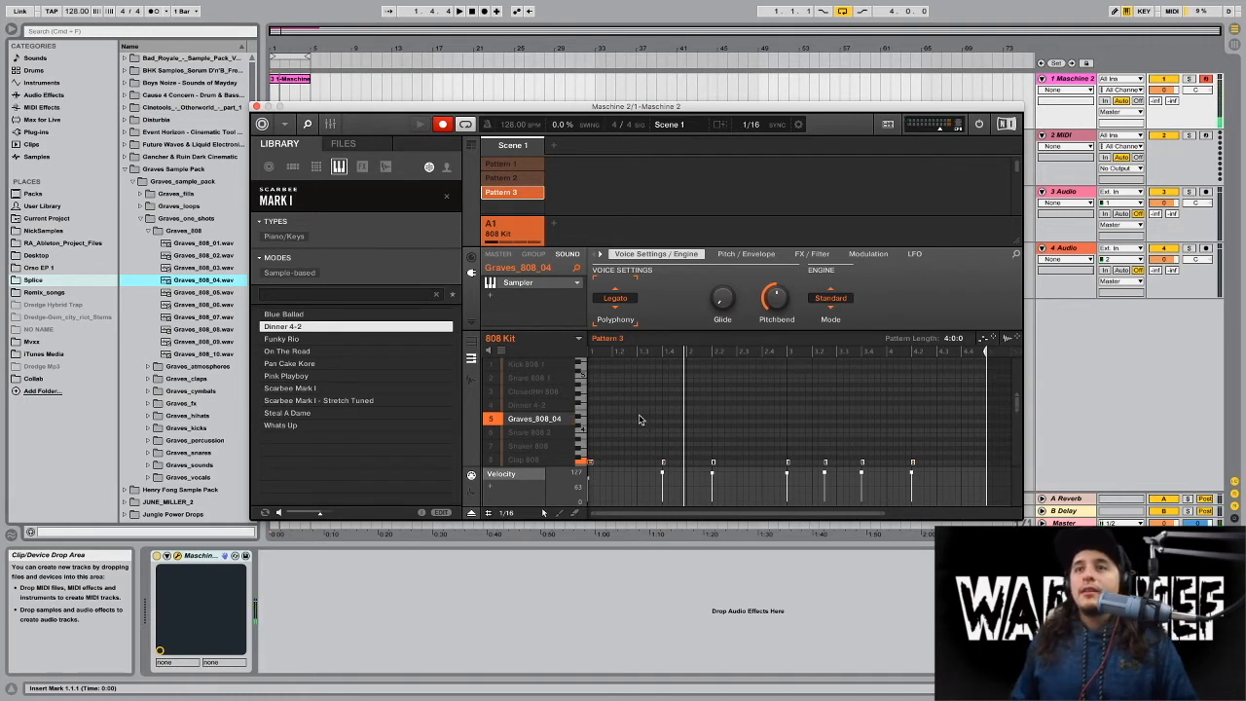
Select all Graves_808_04 notes and lengthen them together to about one beat each.
left_click_drag(654, 440, 679, 467)
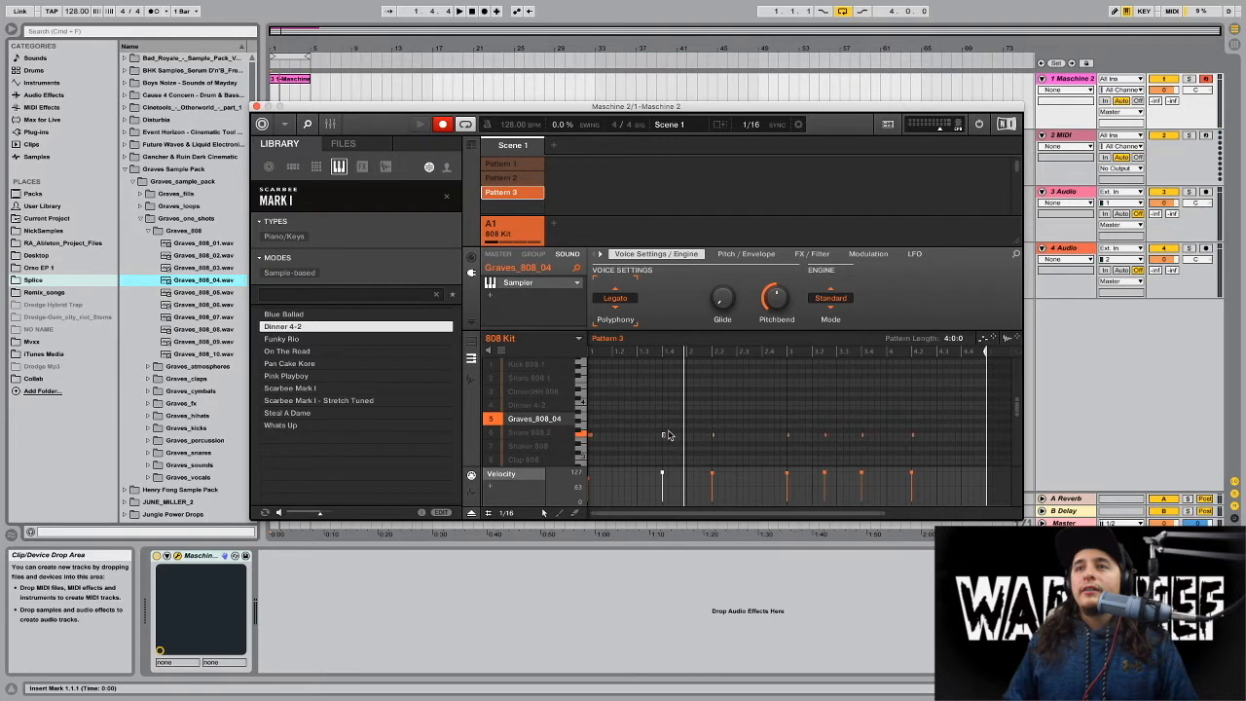
left_click_drag(655, 419, 910, 448)
left_click(693, 446)
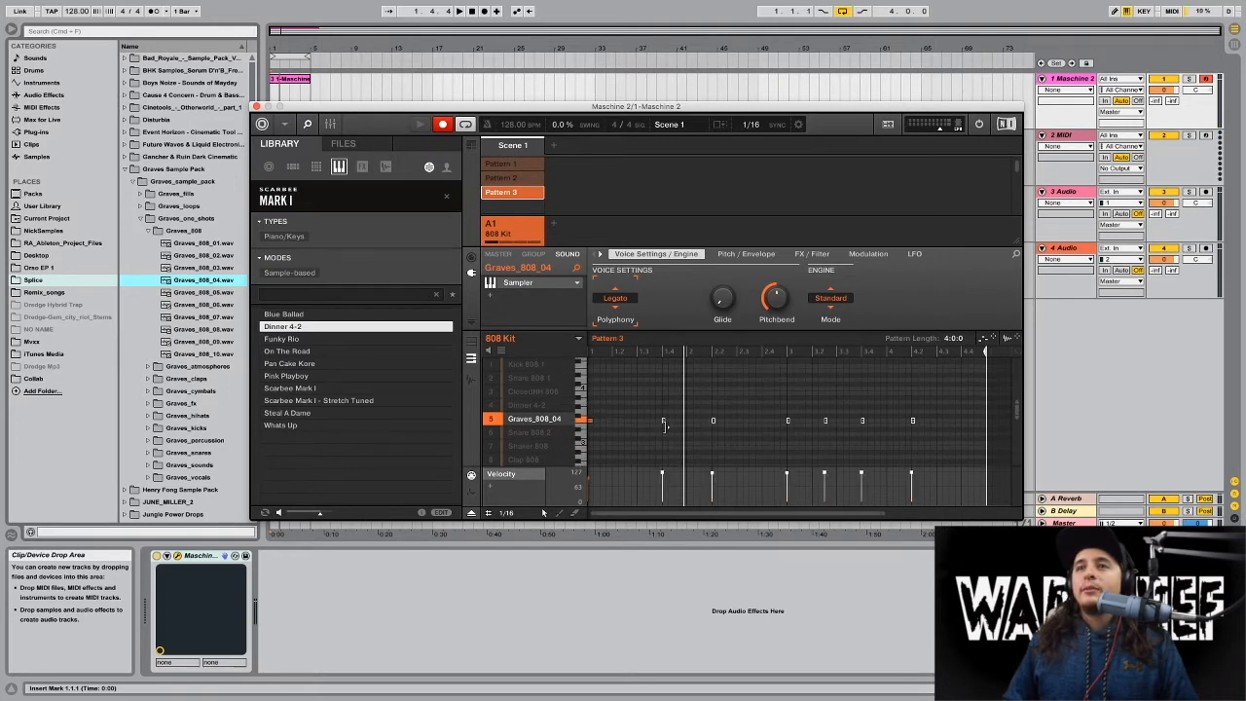
left_click_drag(593, 406, 700, 442)
left_click_drag(589, 397, 955, 434)
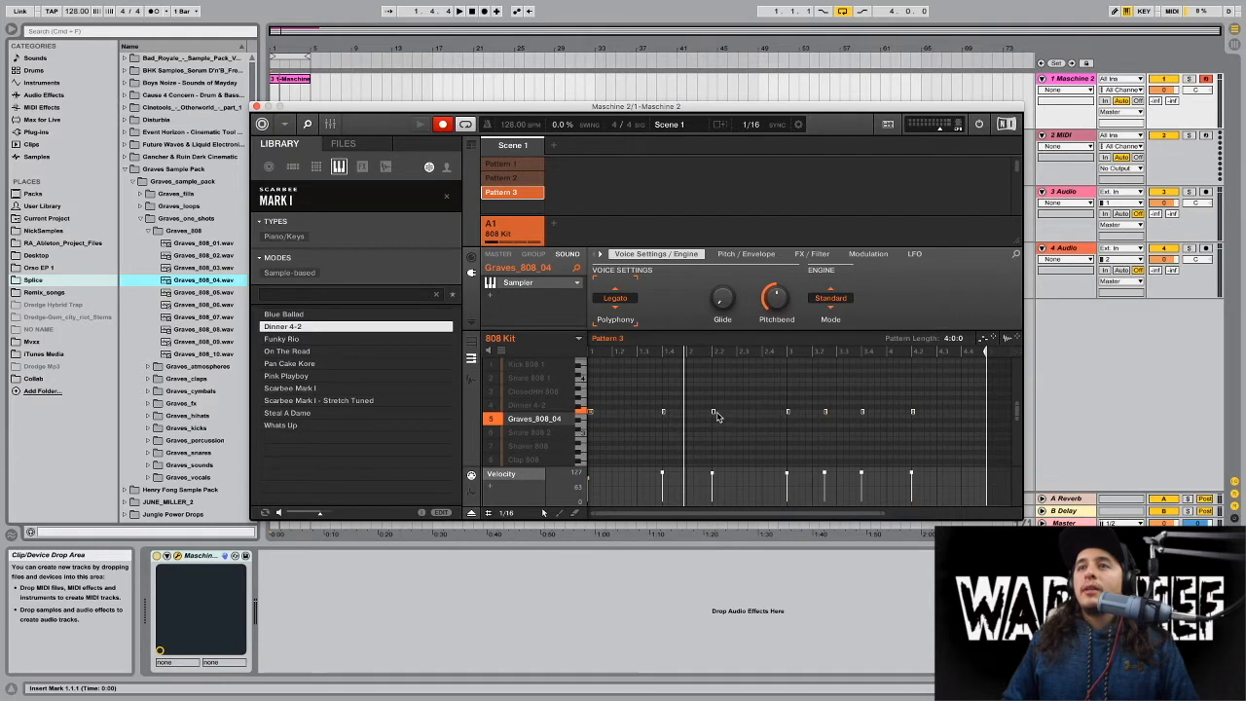
left_click_drag(715, 415, 739, 416)
scroll(763, 442, "down", 3)
scroll(766, 440, "up", 6)
scroll(763, 440, "down", 3)
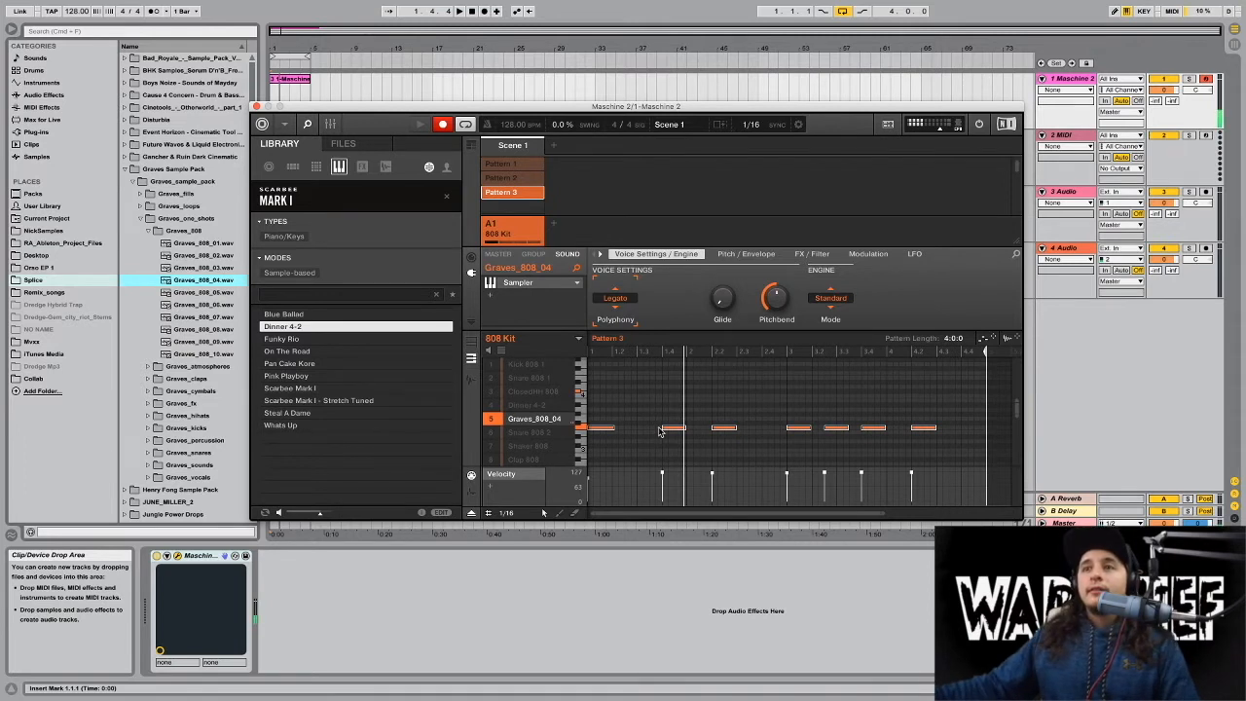
left_click_drag(670, 432, 670, 426)
left_click_drag(671, 425, 676, 403)
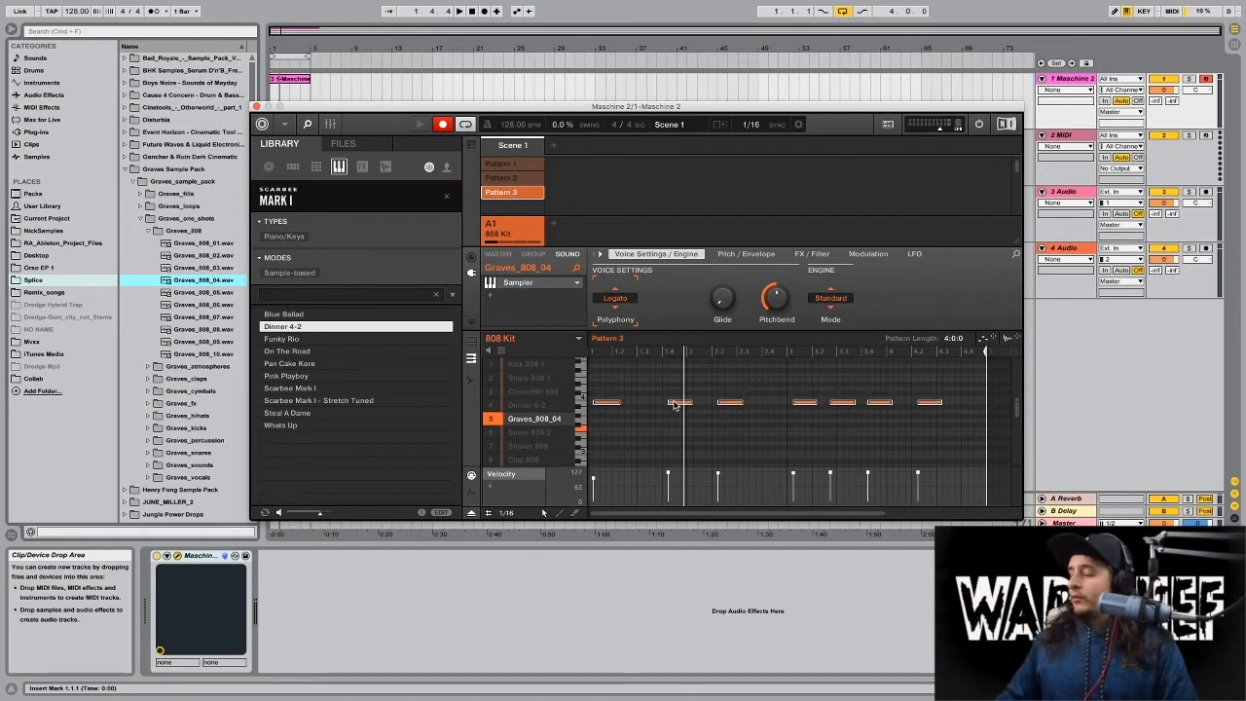
key("super+z")
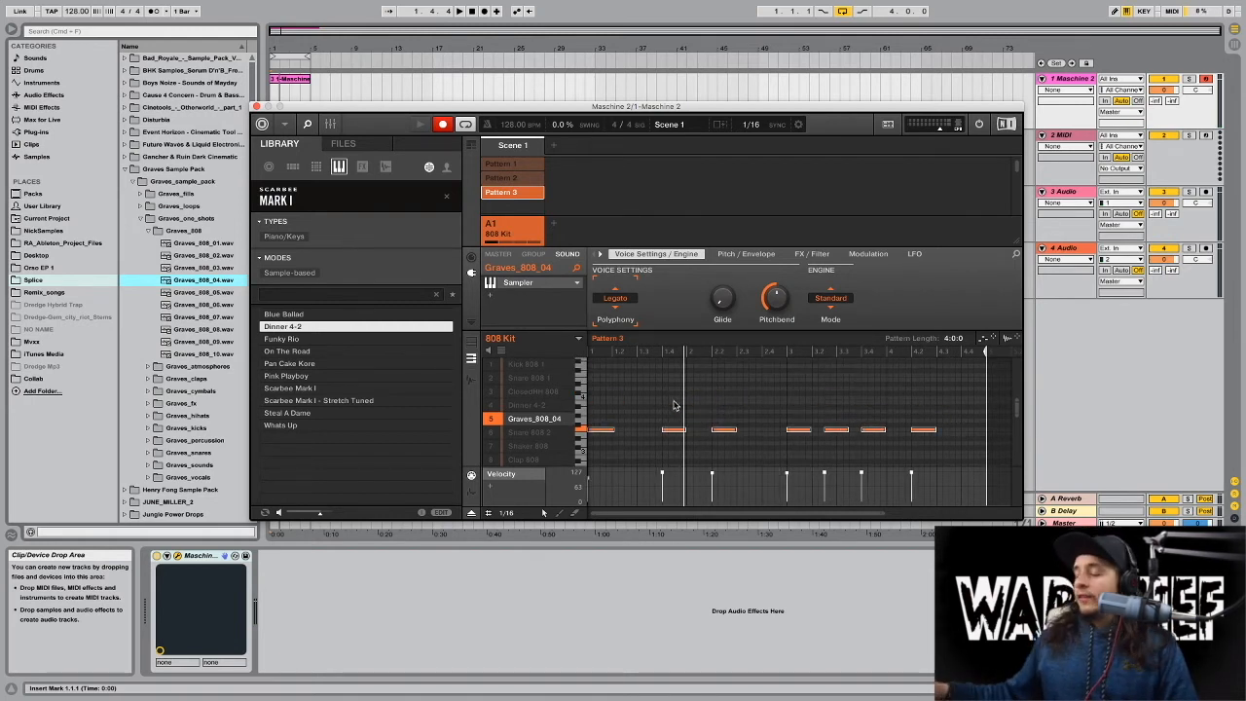
Raise the pitch of the individual Graves_808_04 notes at beat 1.4, the start of bar 3, and within beat 3.2.
left_click(673, 429)
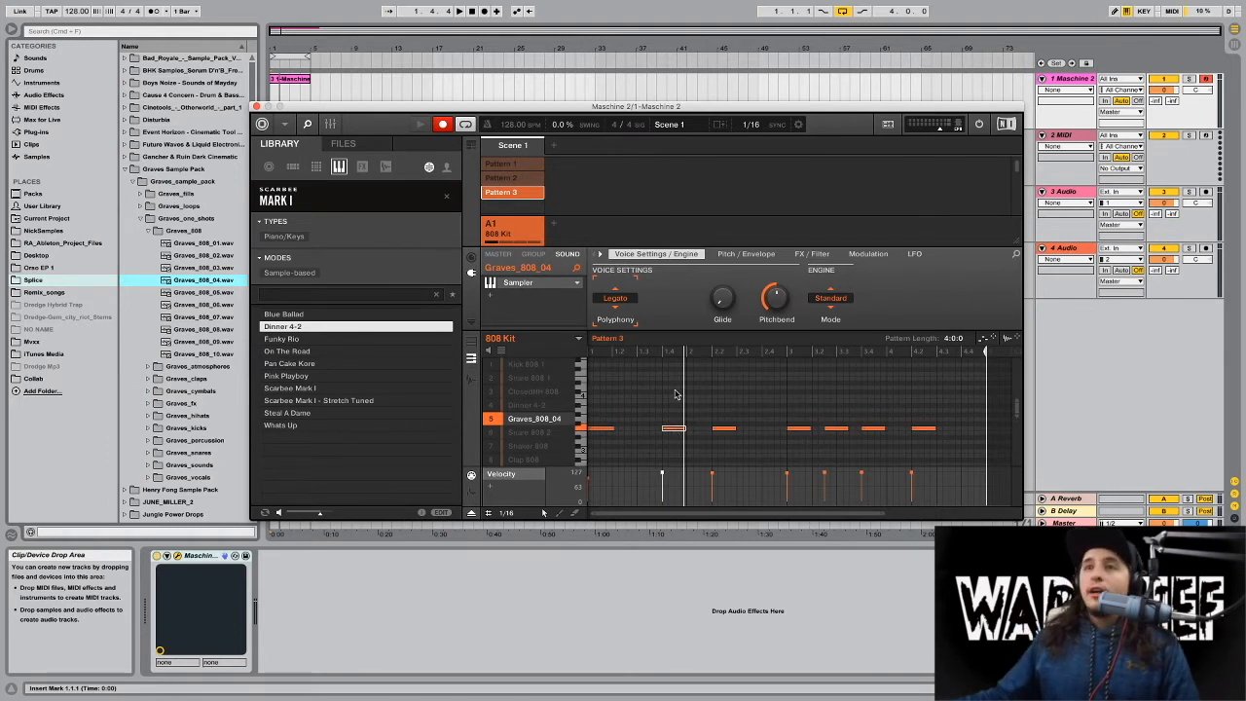
left_click_drag(673, 431, 669, 403)
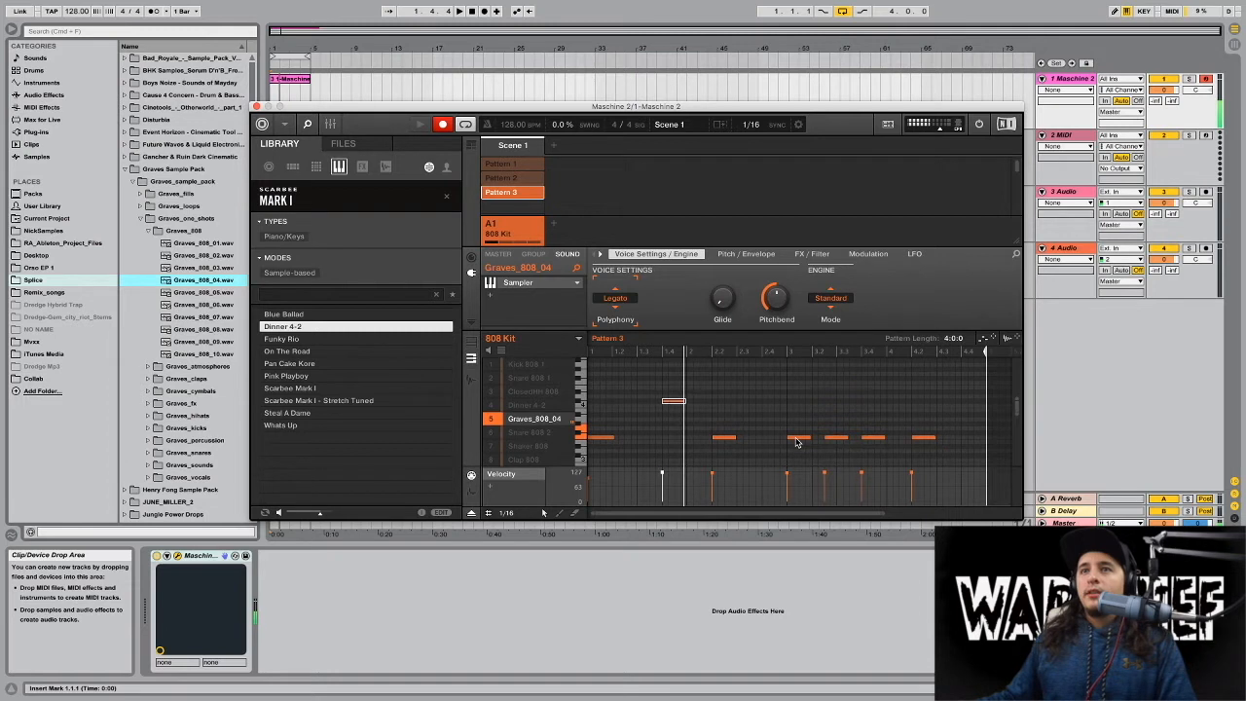
left_click_drag(796, 439, 794, 410)
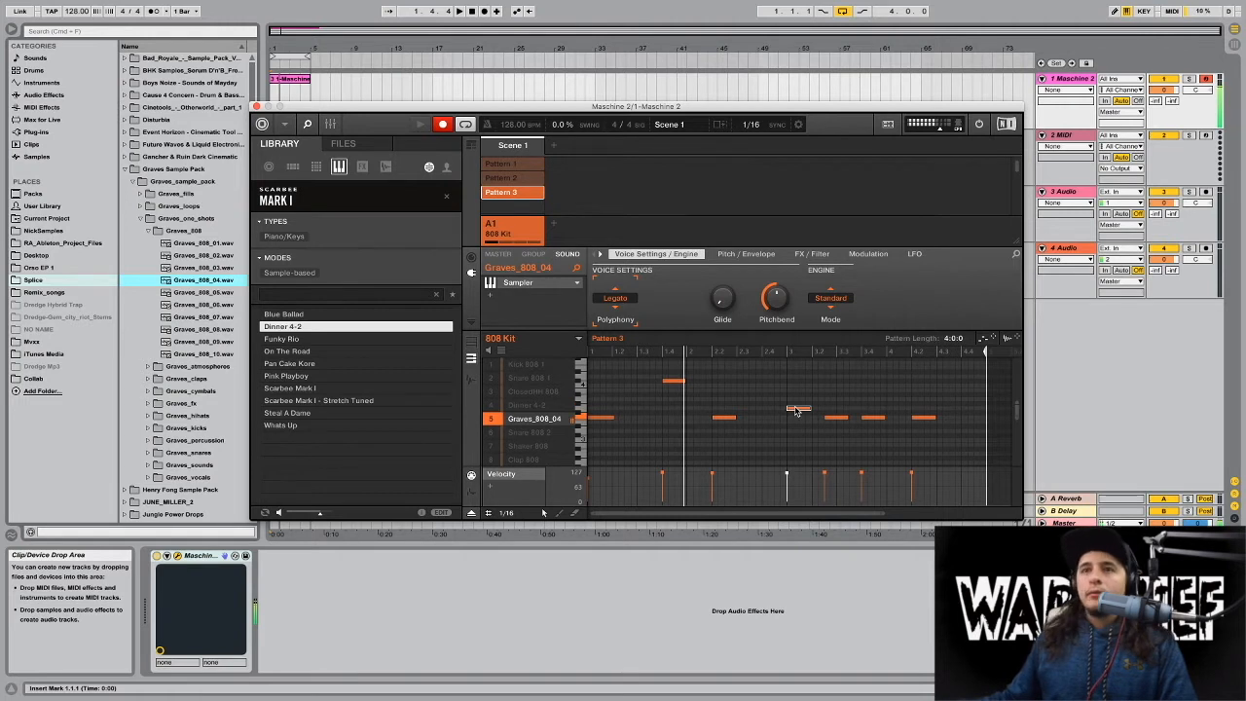
mouse_move(798, 411)
left_mouse_down()
mouse_move(832, 420)
mouse_move(834, 406)
left_mouse_up()
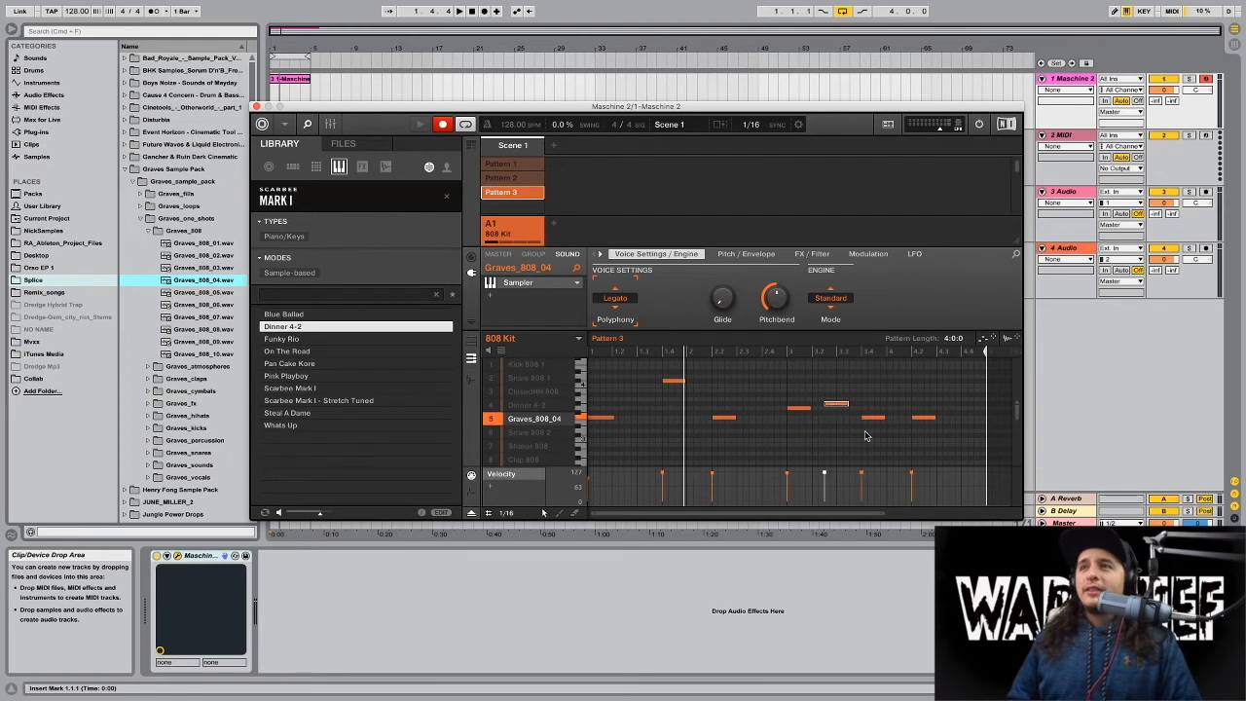
Raise the Graves_808_04 note at beat 3.4 to the same pitch as the note at beat 1.4 and play the pattern.
left_click_drag(868, 421, 869, 387)
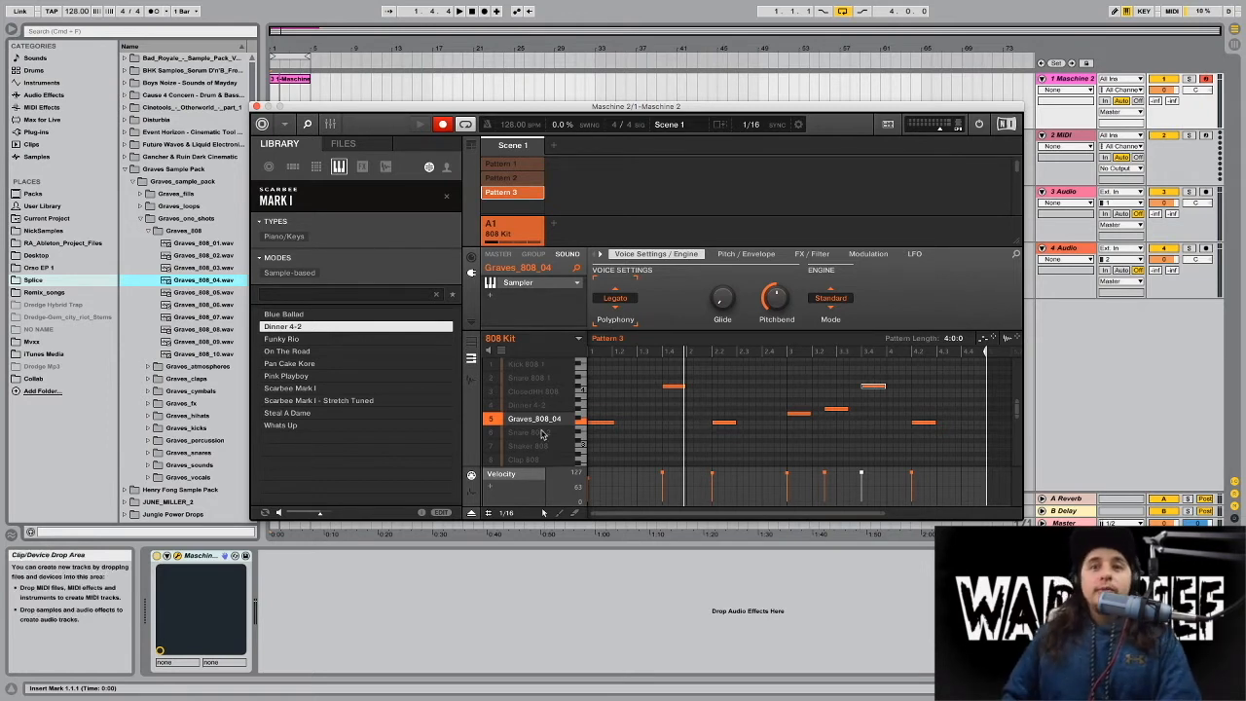
key("space")
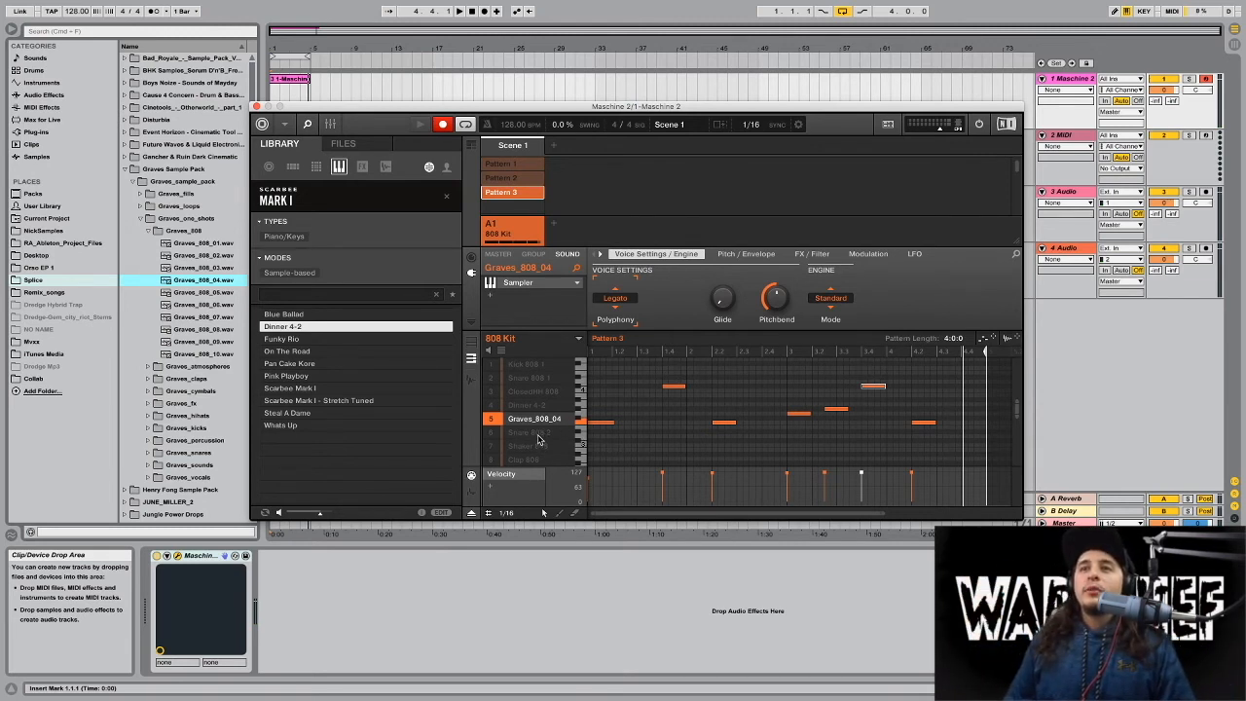
Select the Snare 808 2 sound slot and search all library samples for "pad".
left_click(537, 433)
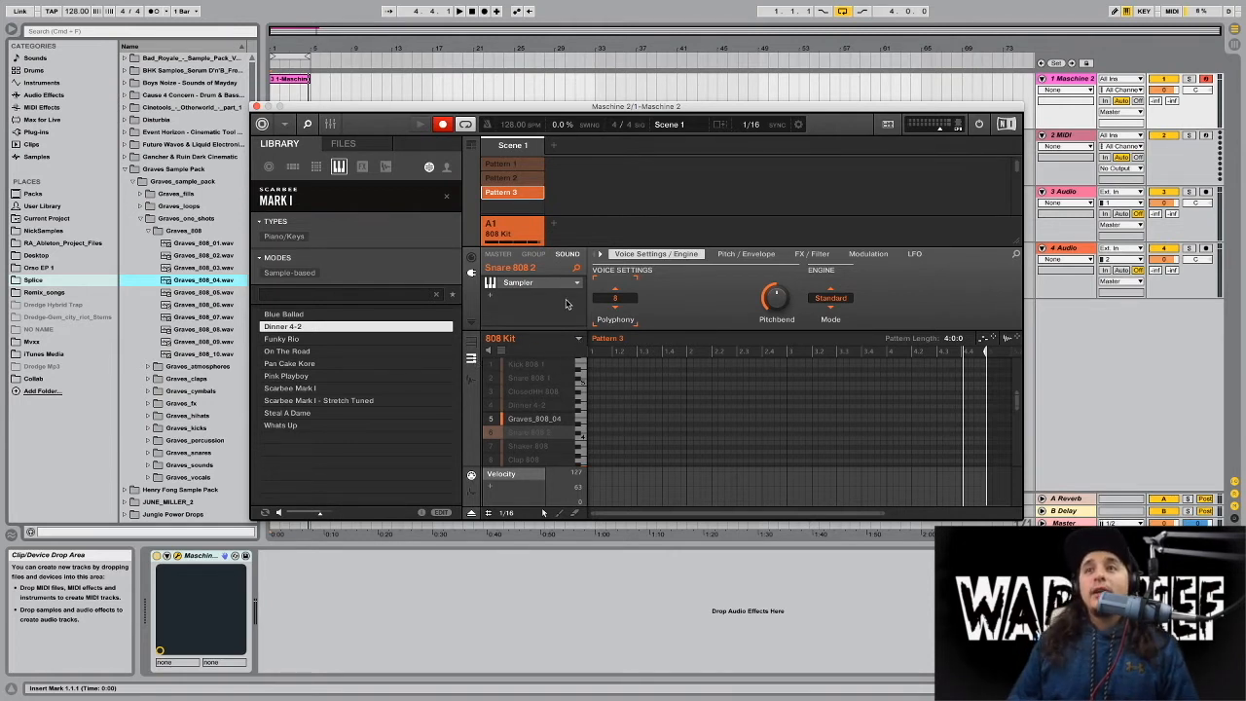
left_click(340, 168)
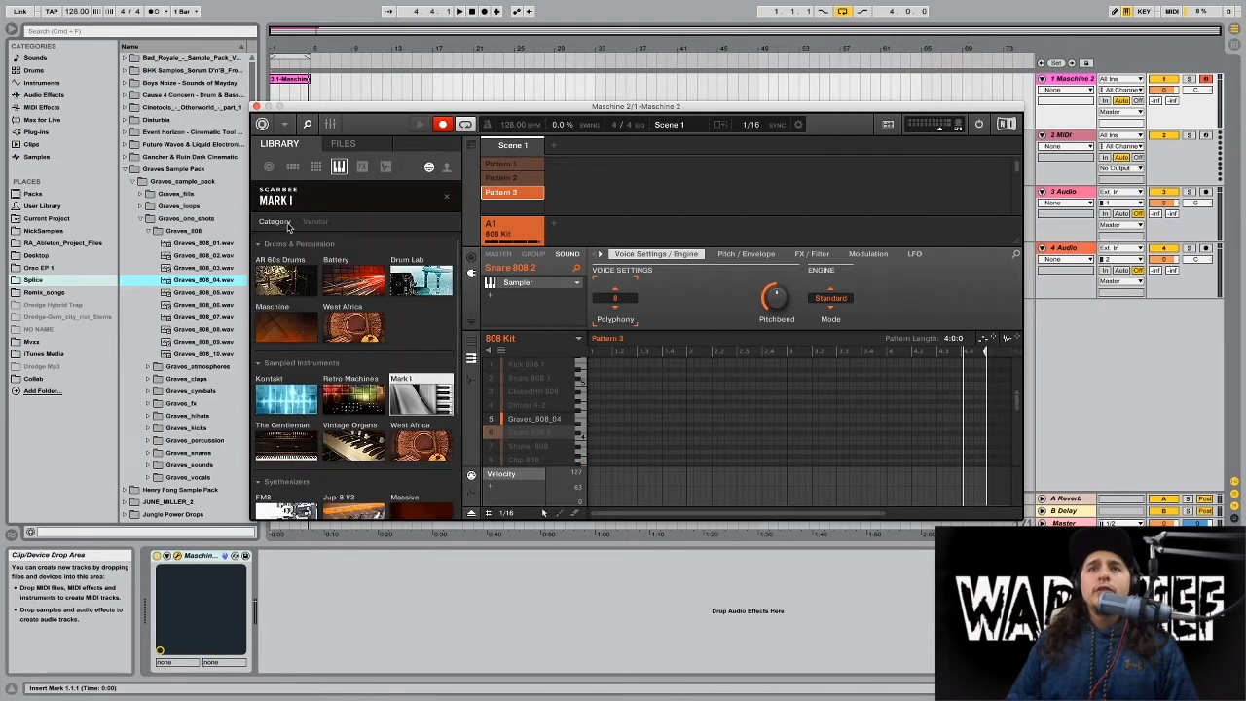
scroll(360, 447, "down", 2)
scroll(360, 447, "up", 2)
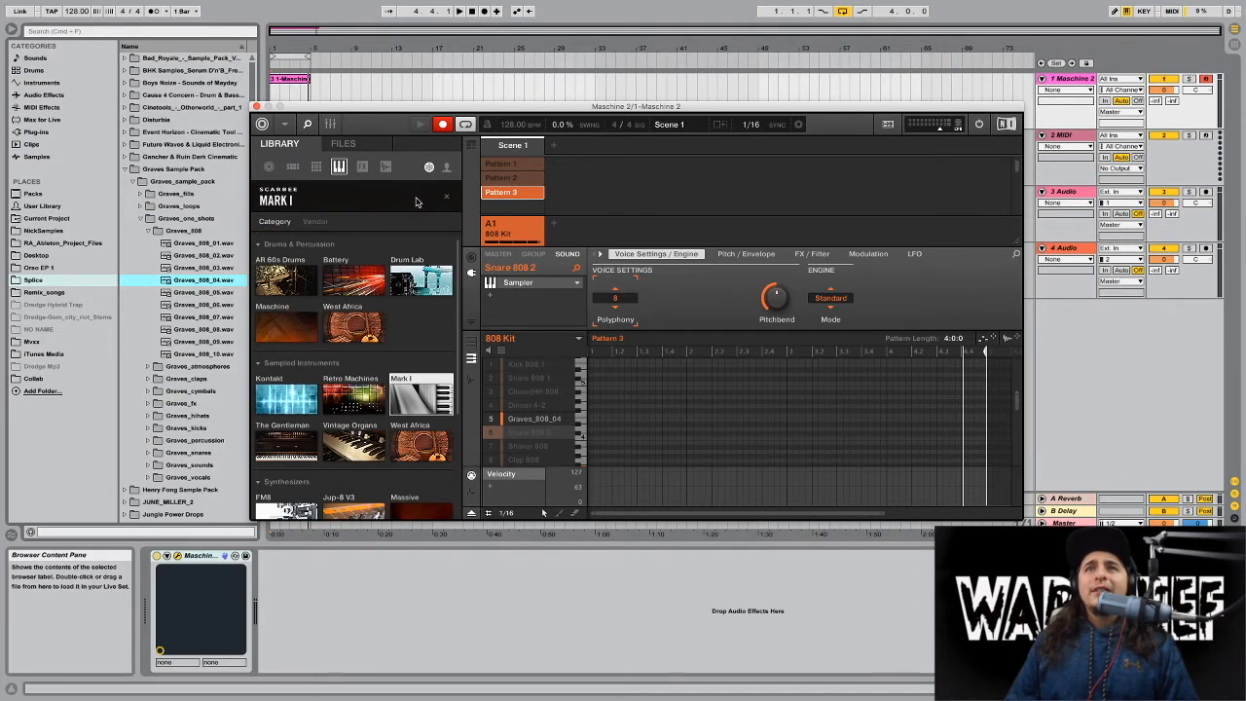
left_click(348, 202)
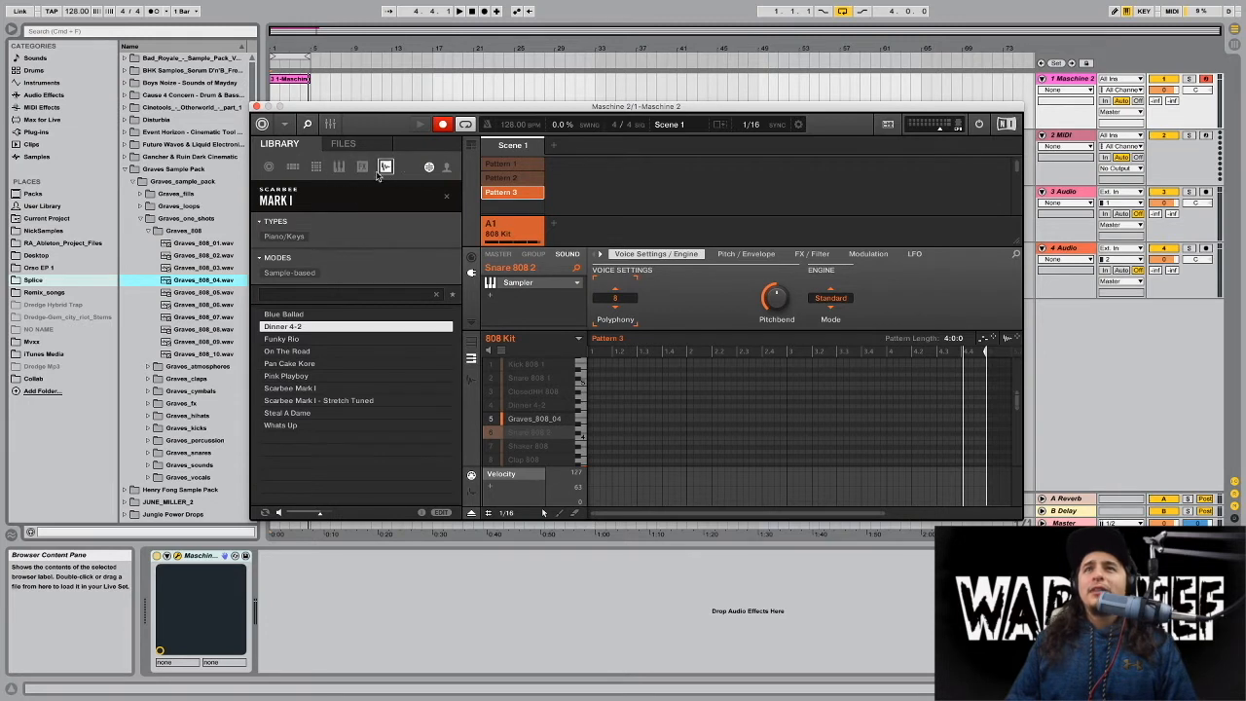
left_click(339, 198)
left_click(316, 205)
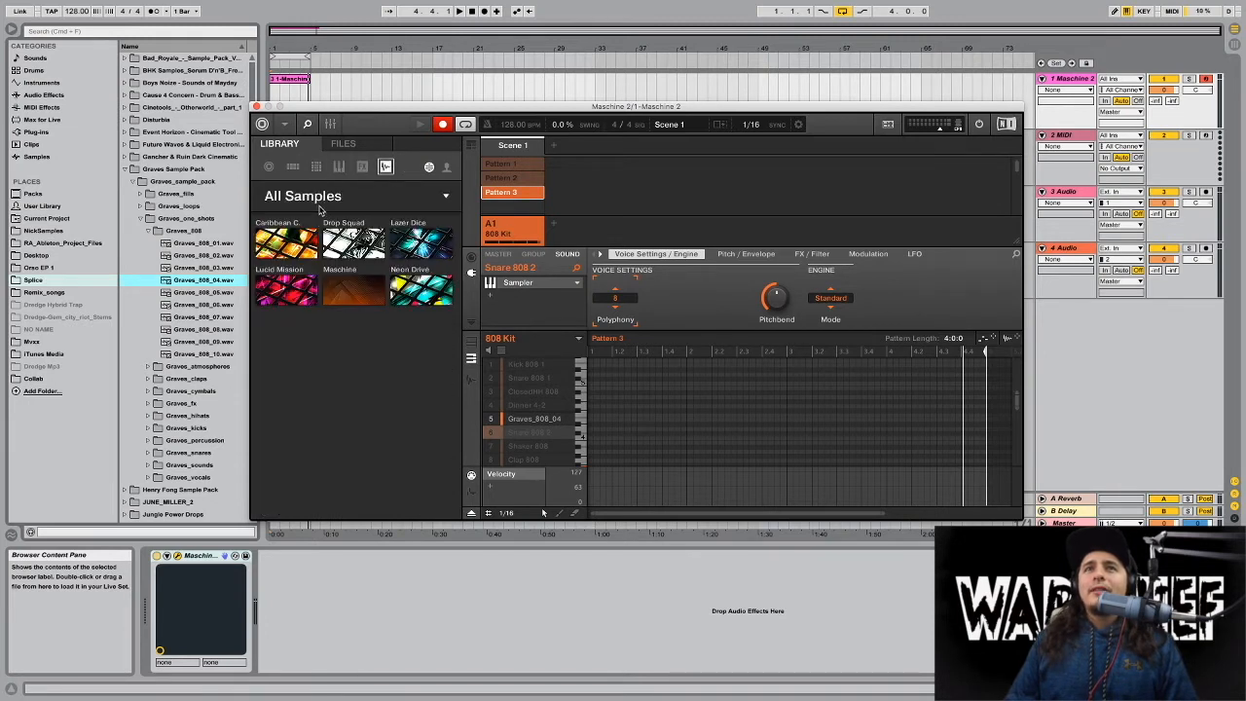
left_click(317, 208)
left_click(300, 260)
type("pad")
Audition several pad samples from the results and load Pad Fancy into sound slot 6.
left_click(310, 291)
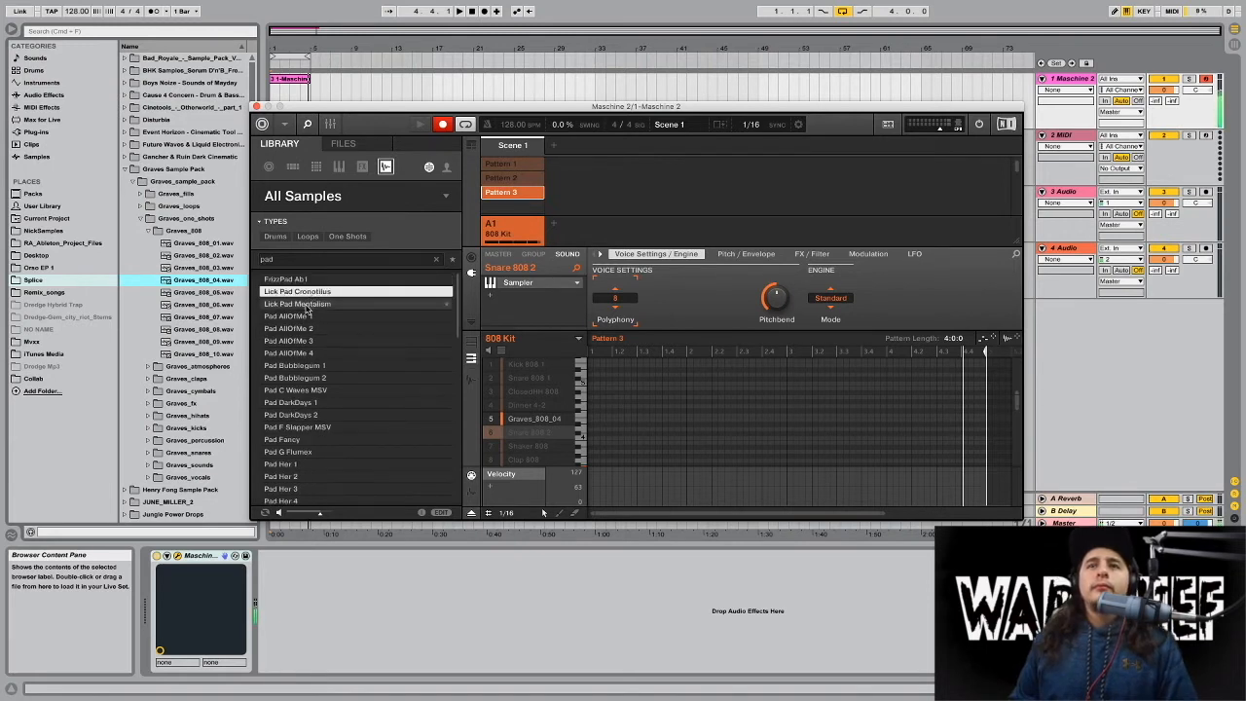
left_click(307, 304)
left_click(303, 328)
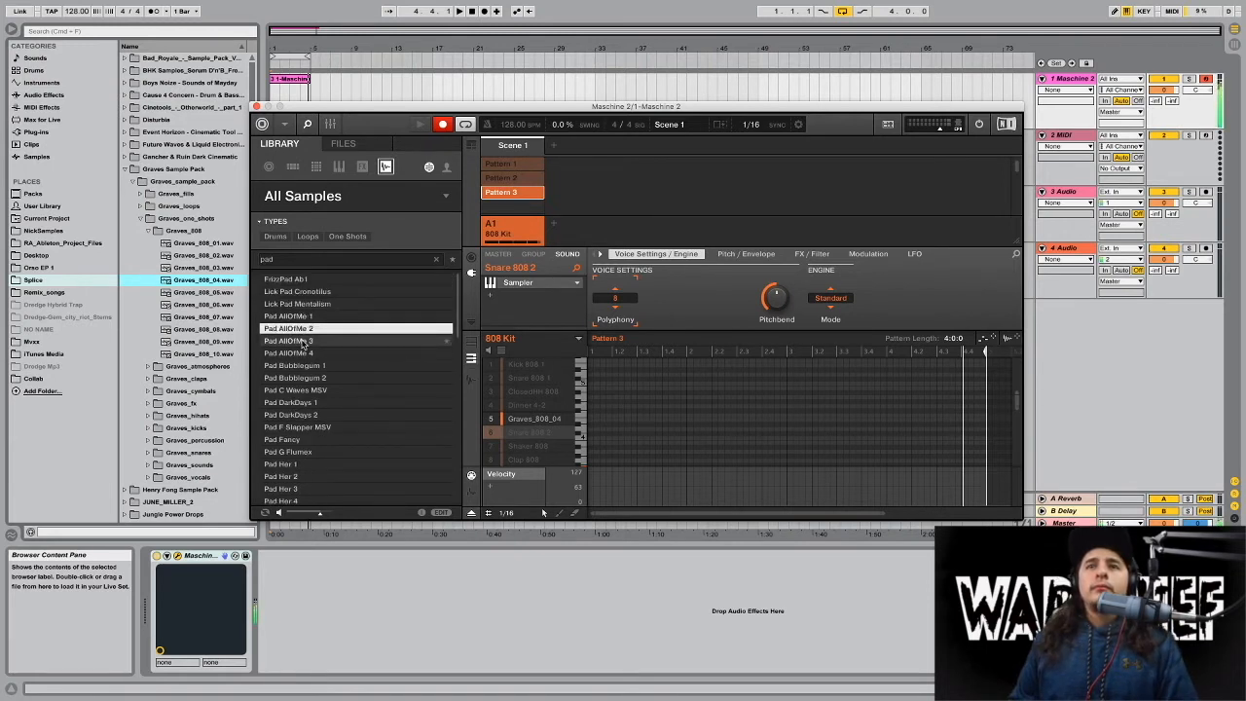
left_click(292, 440)
double_click(295, 441)
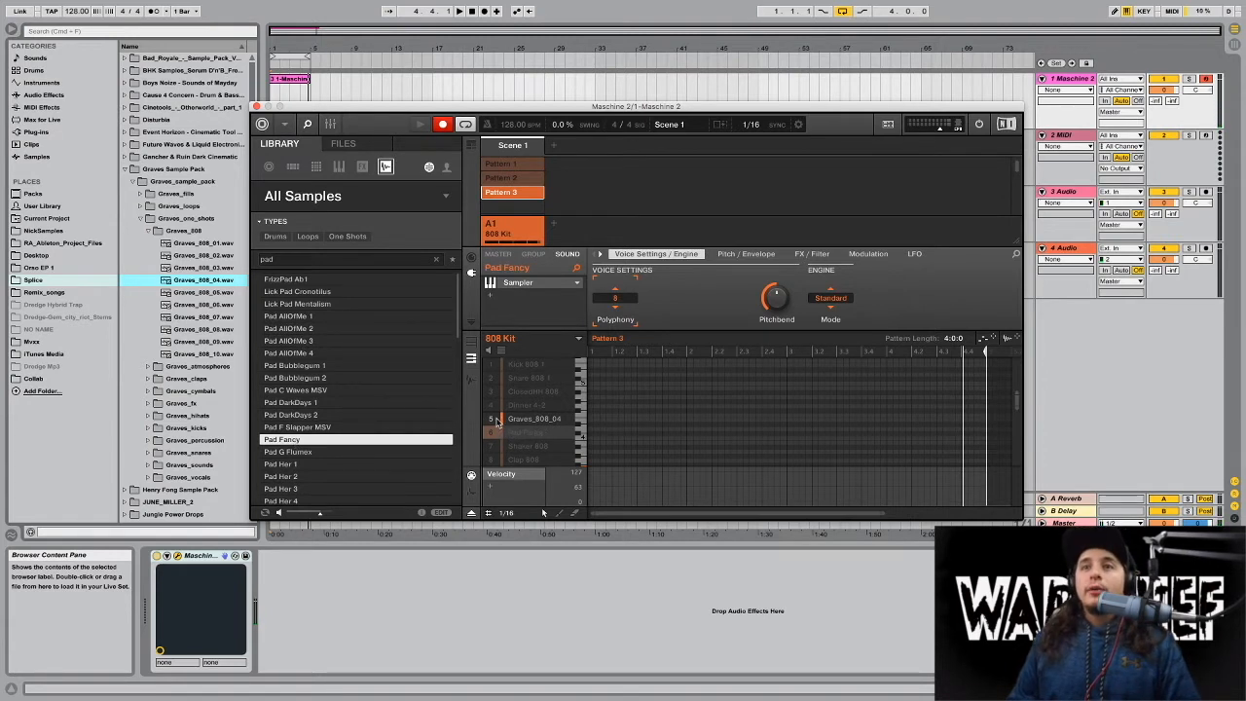
Copy all Graves_808_04 notes onto the Pad Fancy row of Pattern 3 and solo Pad Fancy.
left_click(472, 343)
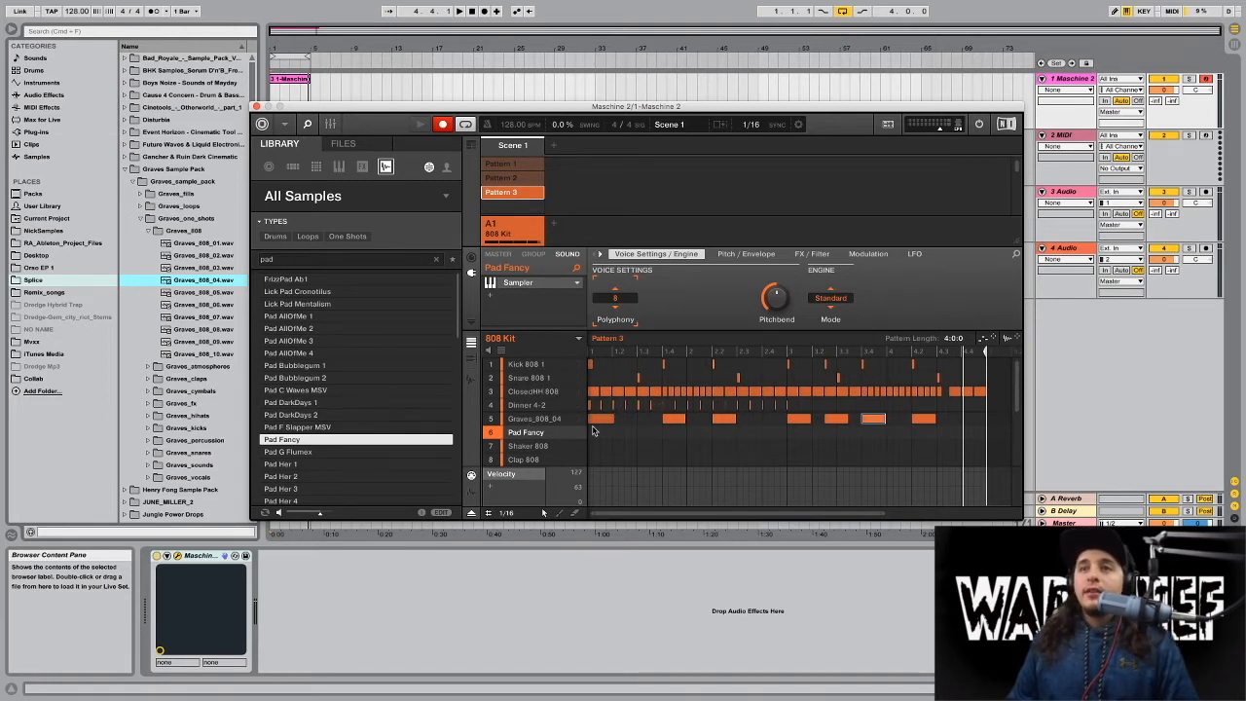
left_click_drag(962, 415, 604, 431)
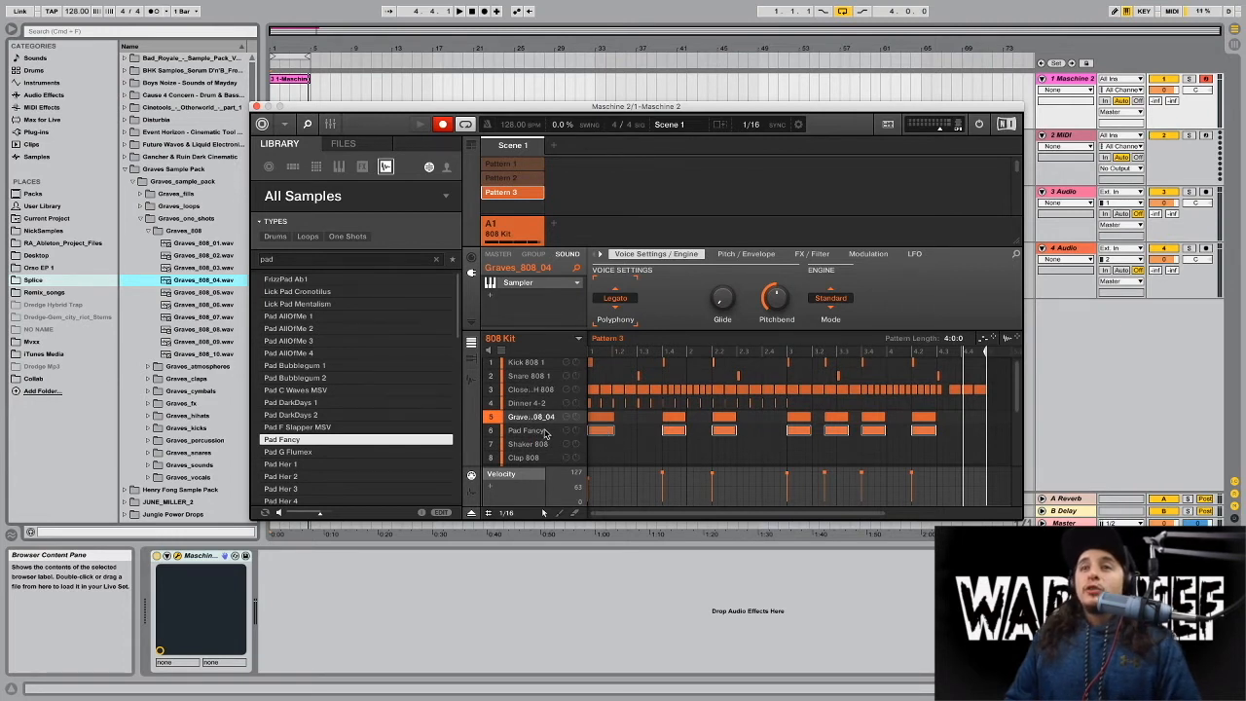
right_click(545, 434)
left_click(556, 407)
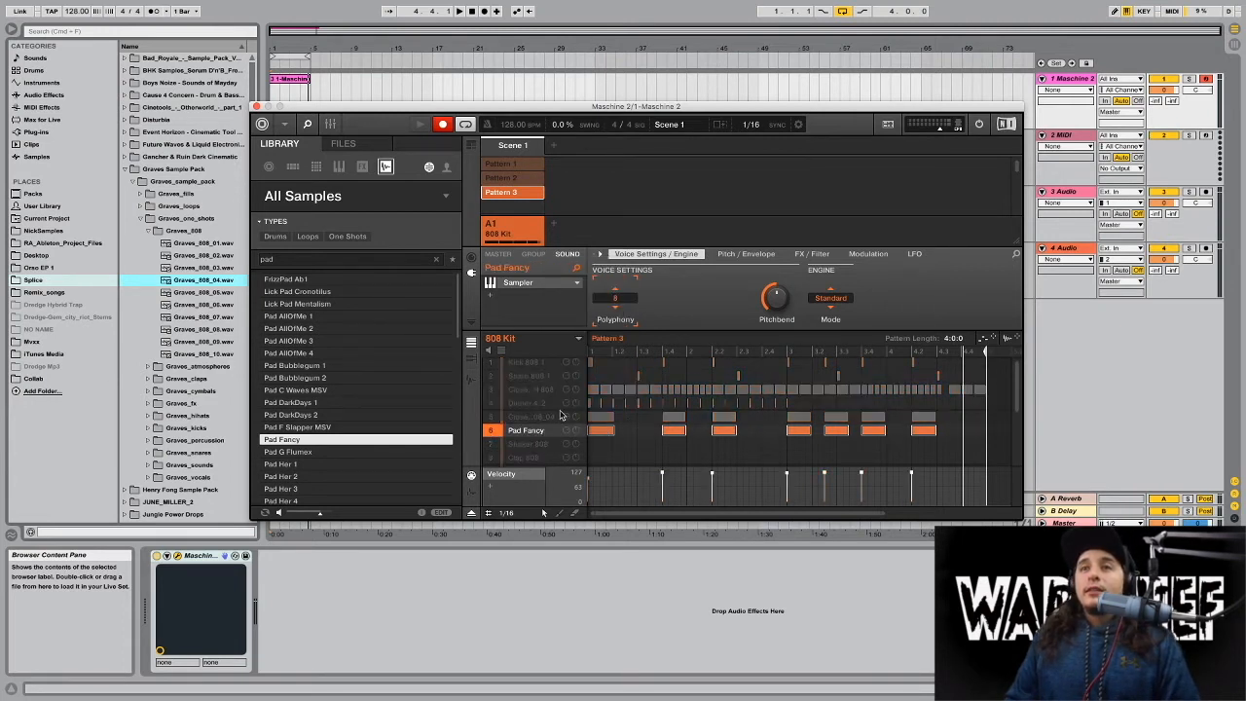
Lengthen the Pad Fancy notes in the piano roll so each lasts until the next one or the pattern's end, and play them back.
left_click(473, 364)
scroll(711, 425, "down", 3)
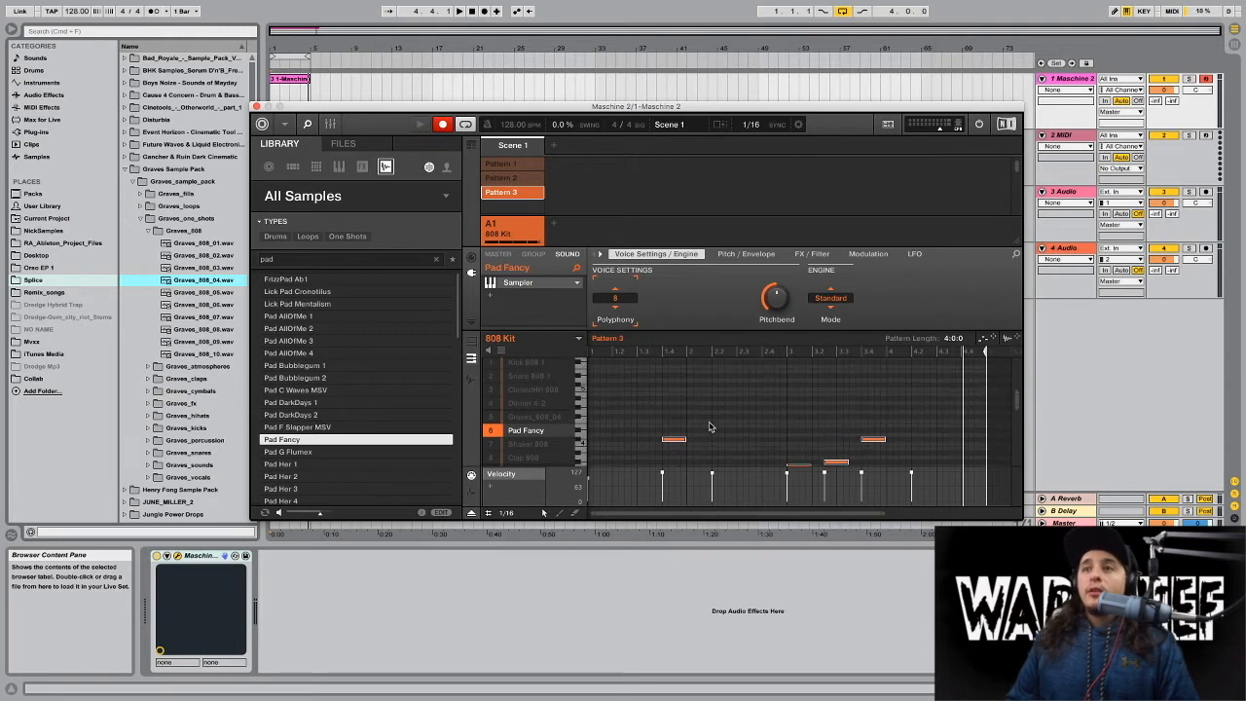
left_click(616, 442)
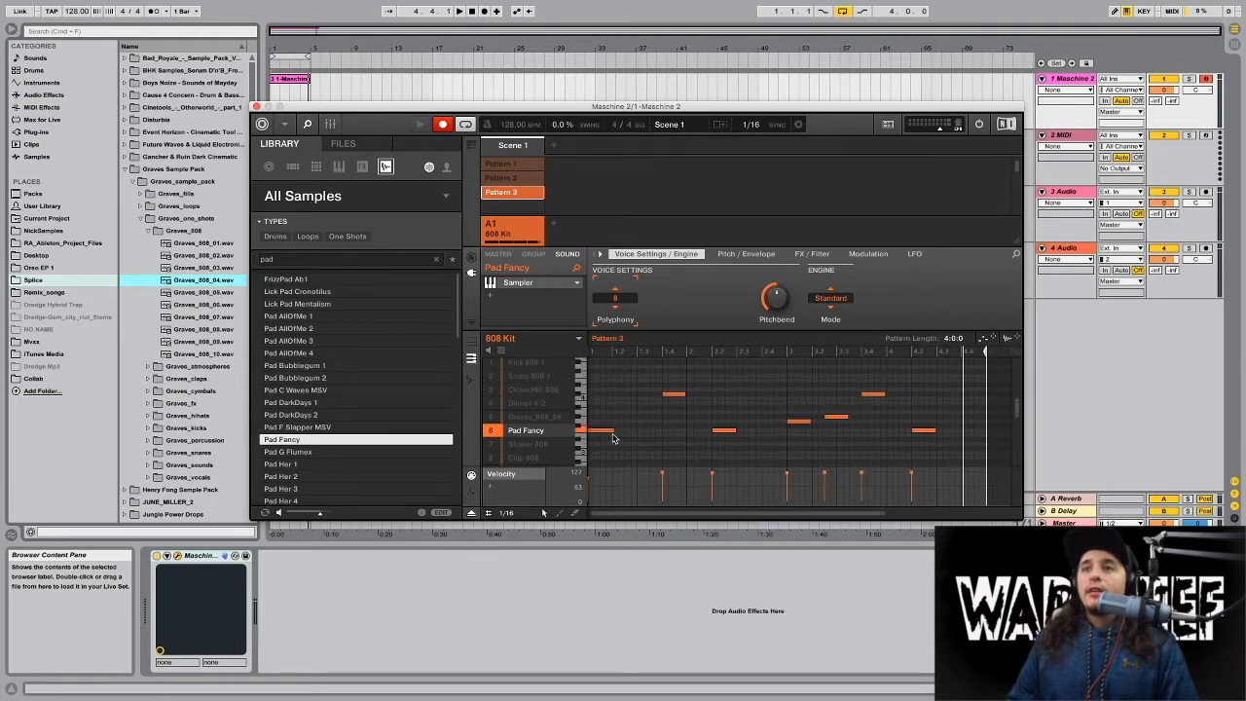
left_click_drag(619, 433, 986, 431)
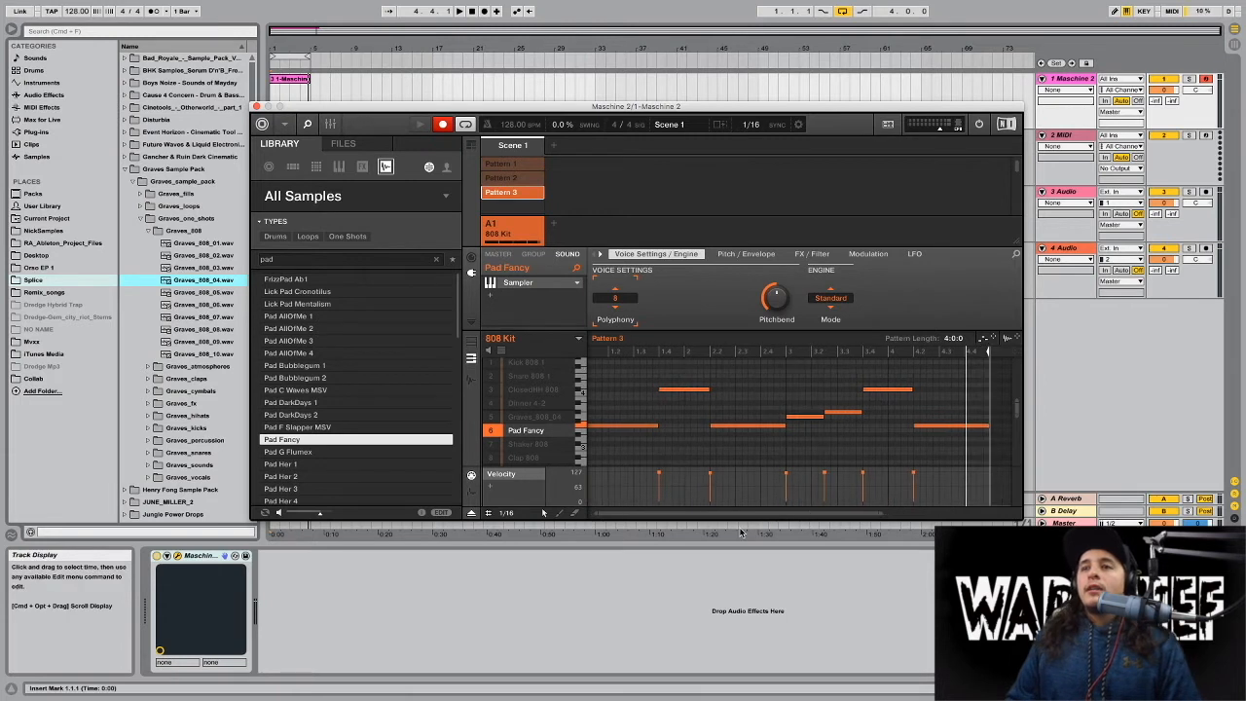
key("space")
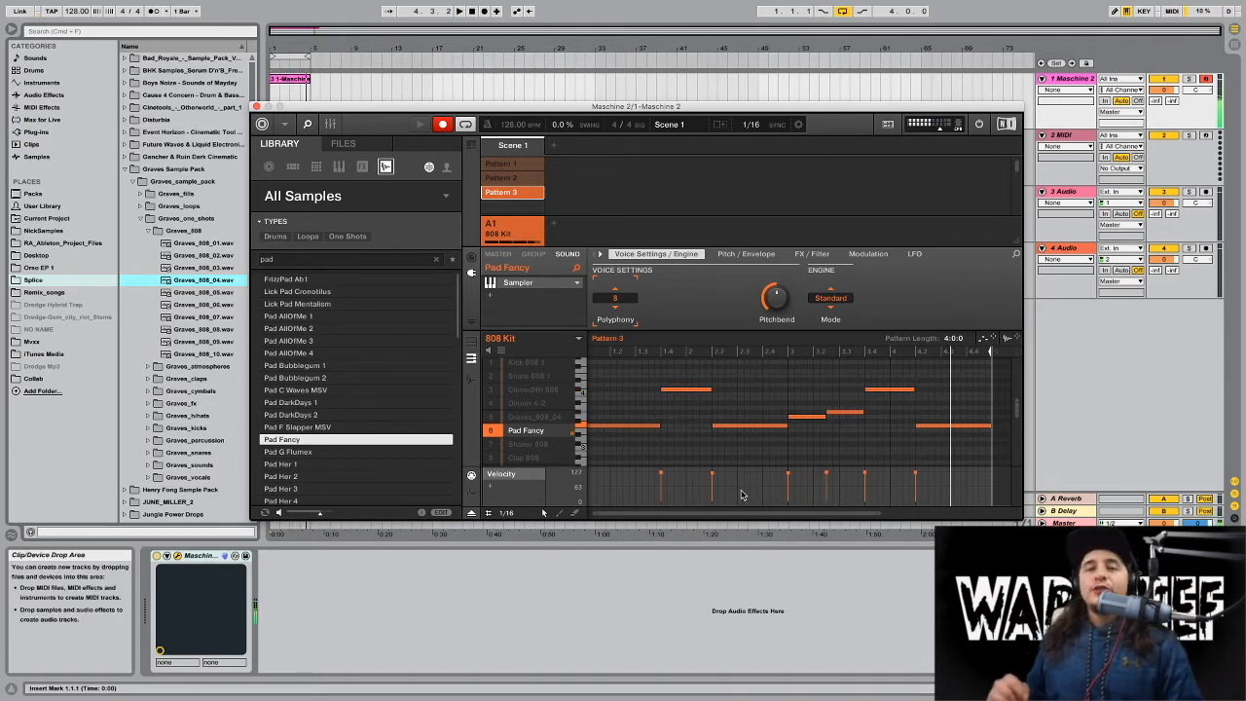
Select all Pad Fancy notes, transpose them down two octaves in total, and listen to the result.
left_click_drag(984, 449, 609, 389)
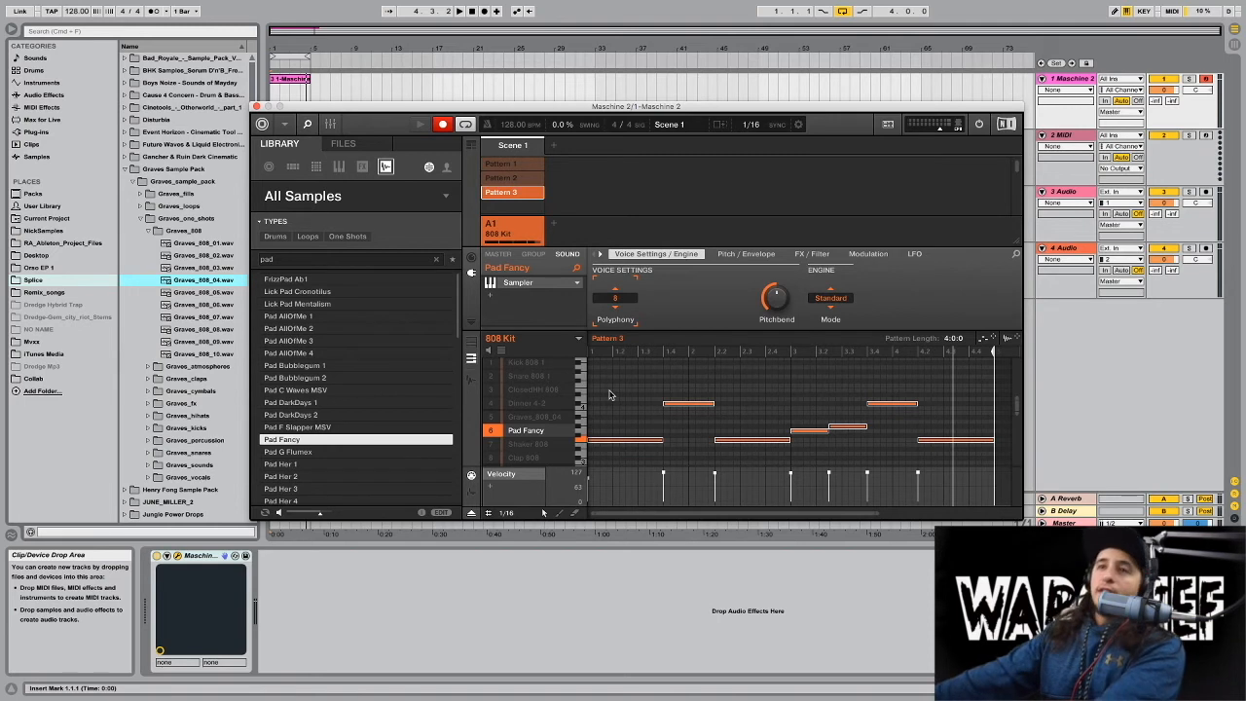
key("shift+Down")
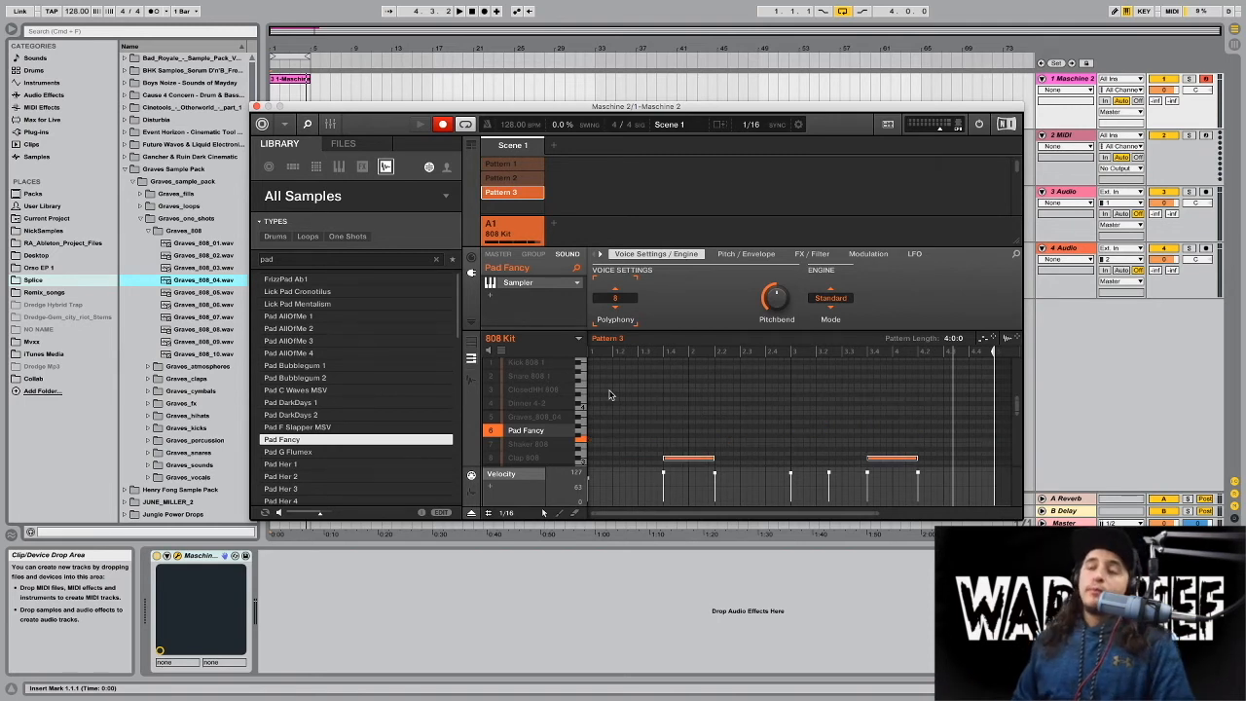
key("space")
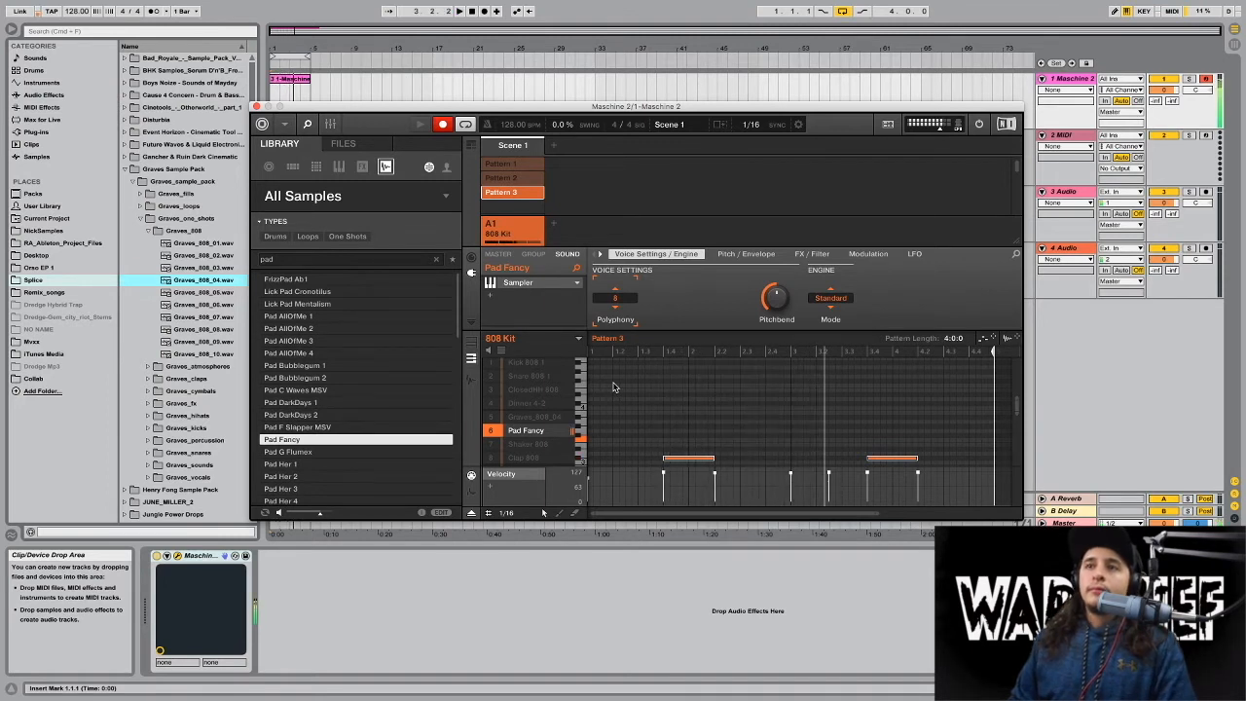
scroll(632, 409, "down", 3)
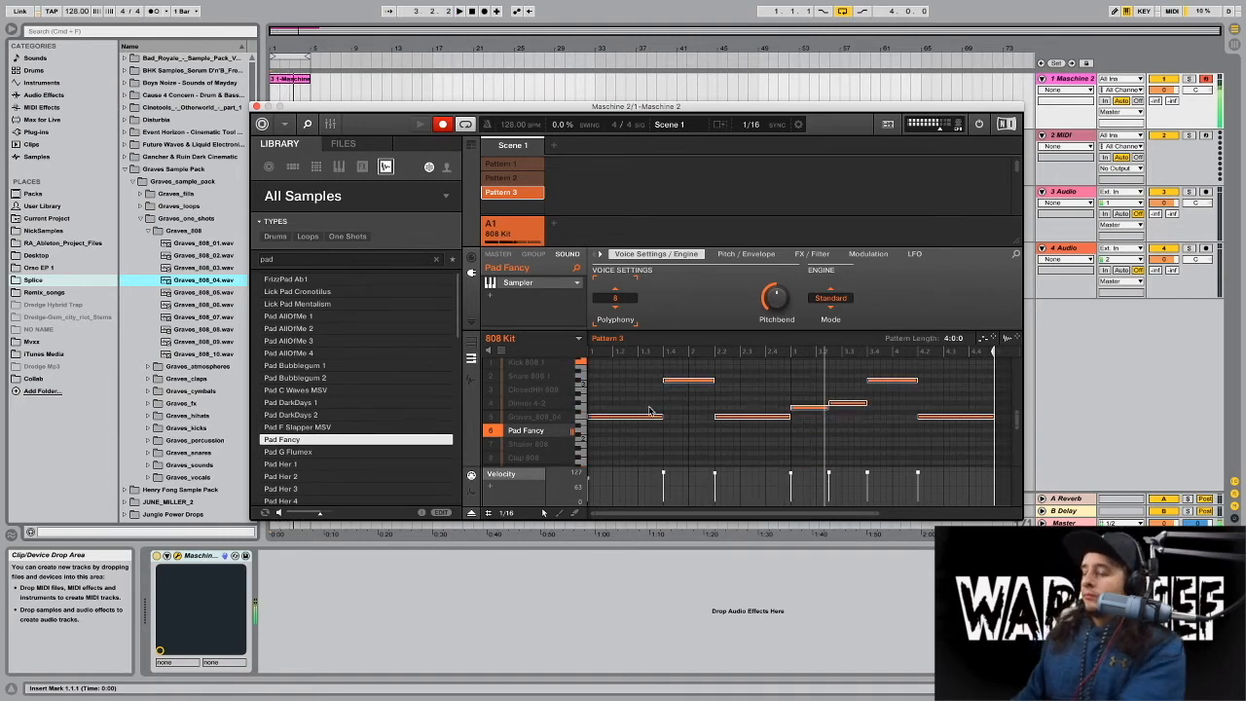
scroll(649, 410, "up", 2)
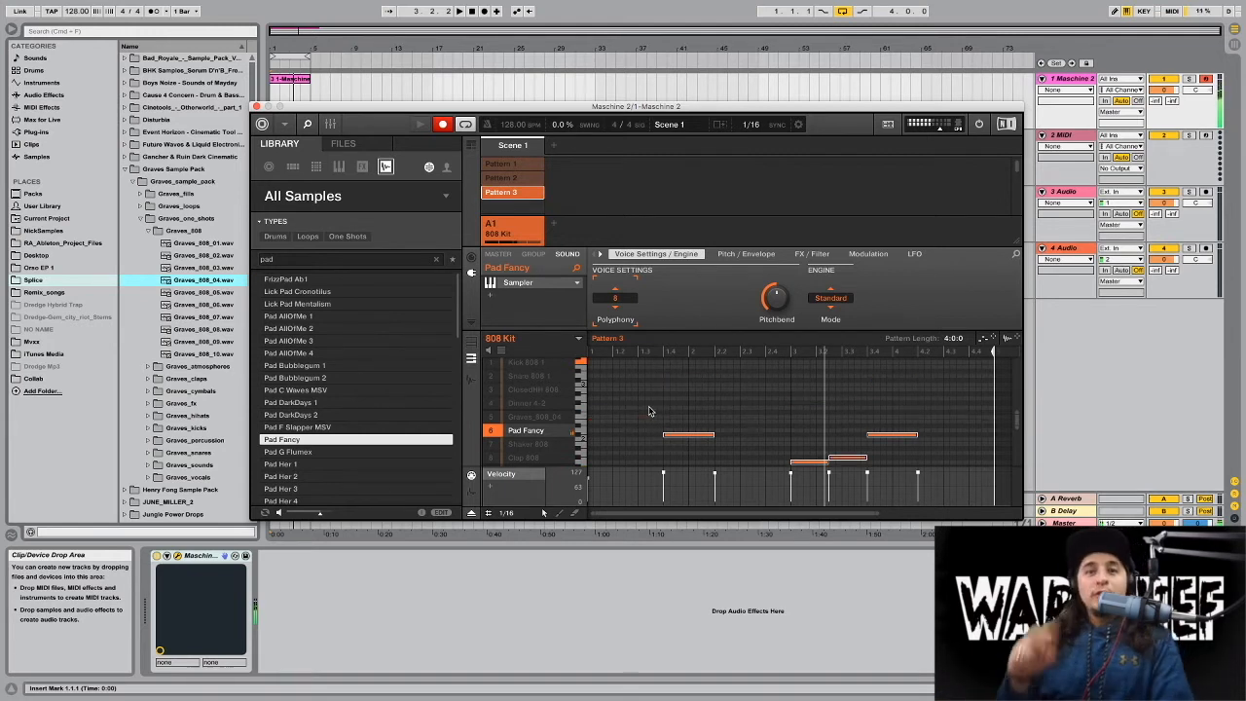
key("space")
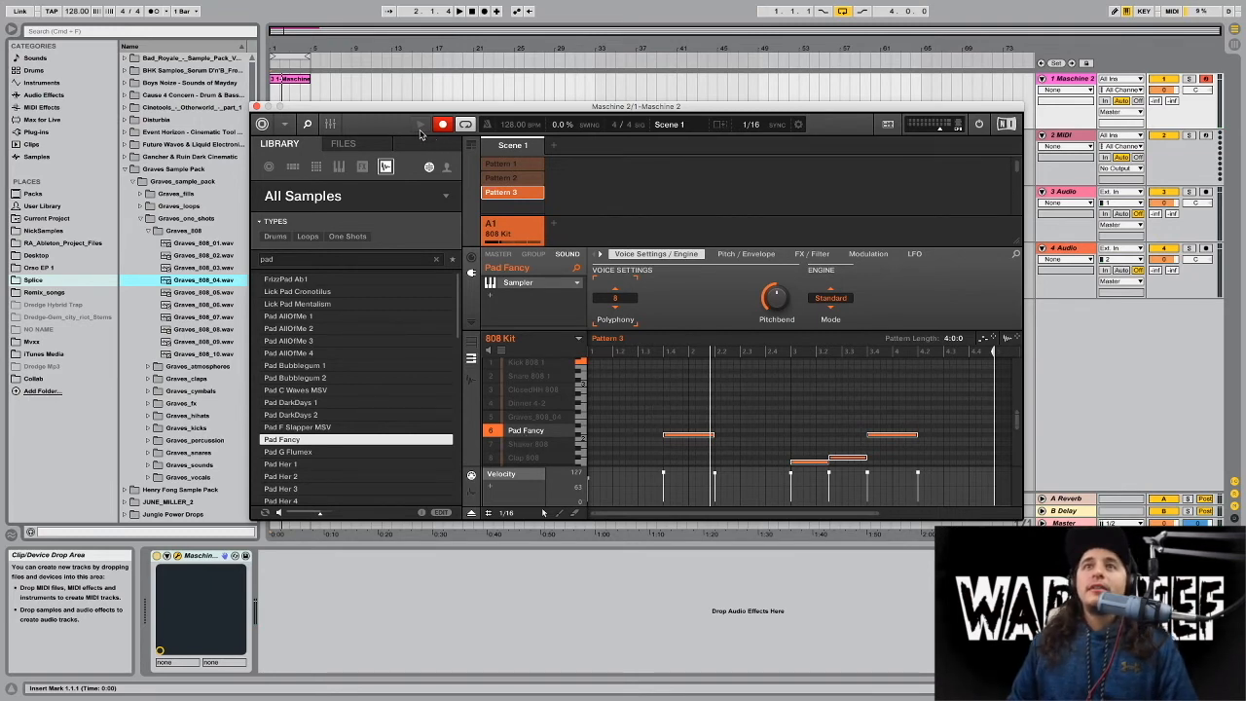
Set the Pad Fancy sampler's polyphony to Legato, play the pattern, and return to the pattern editor showing all sounds.
left_click(331, 123)
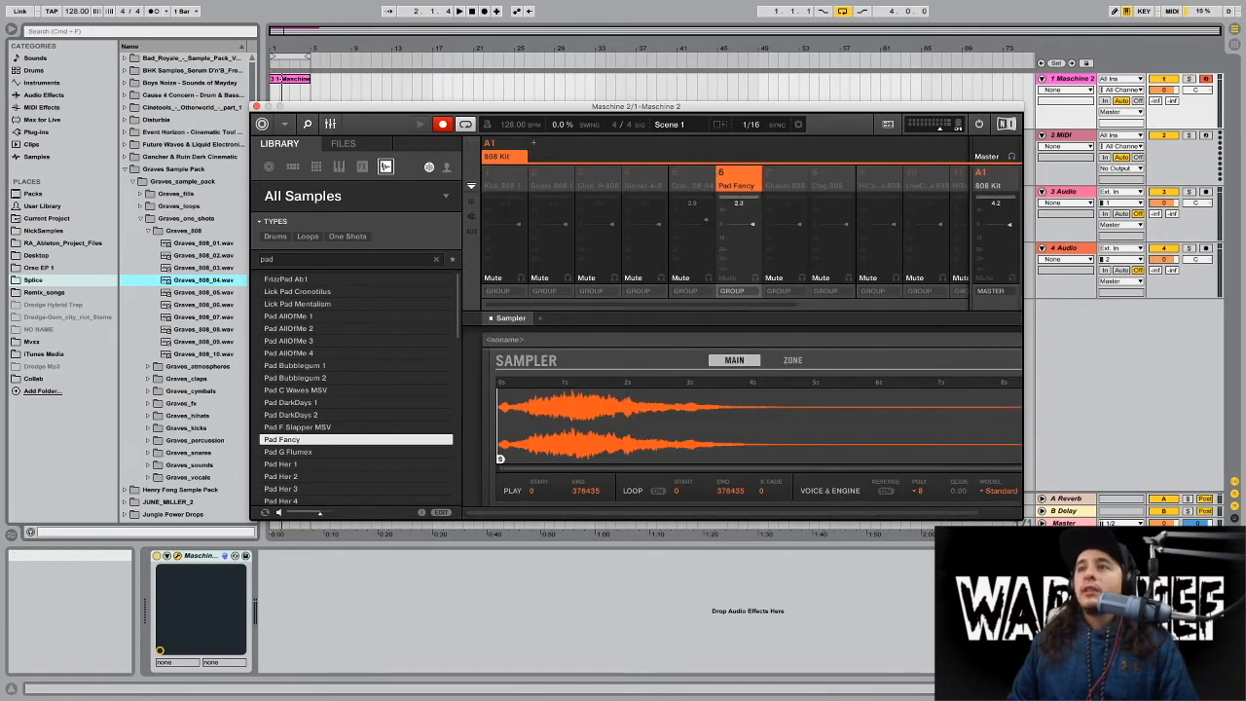
left_click(917, 492)
left_click(939, 375)
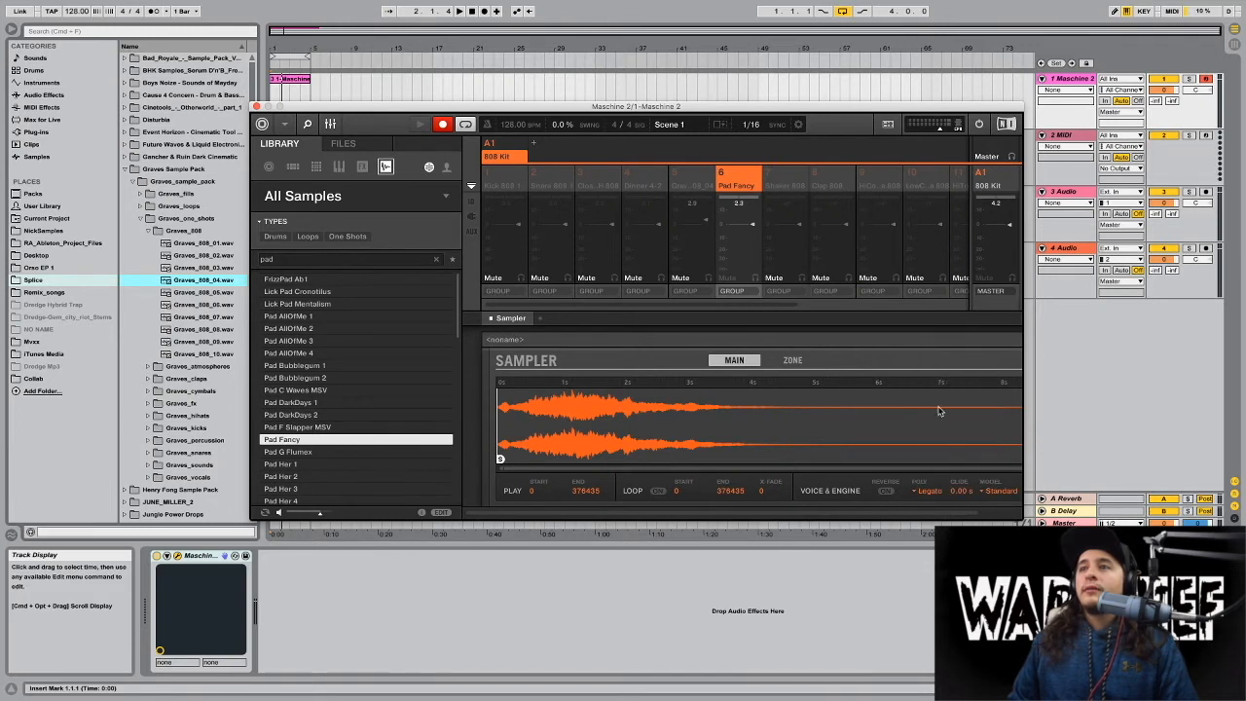
key("space")
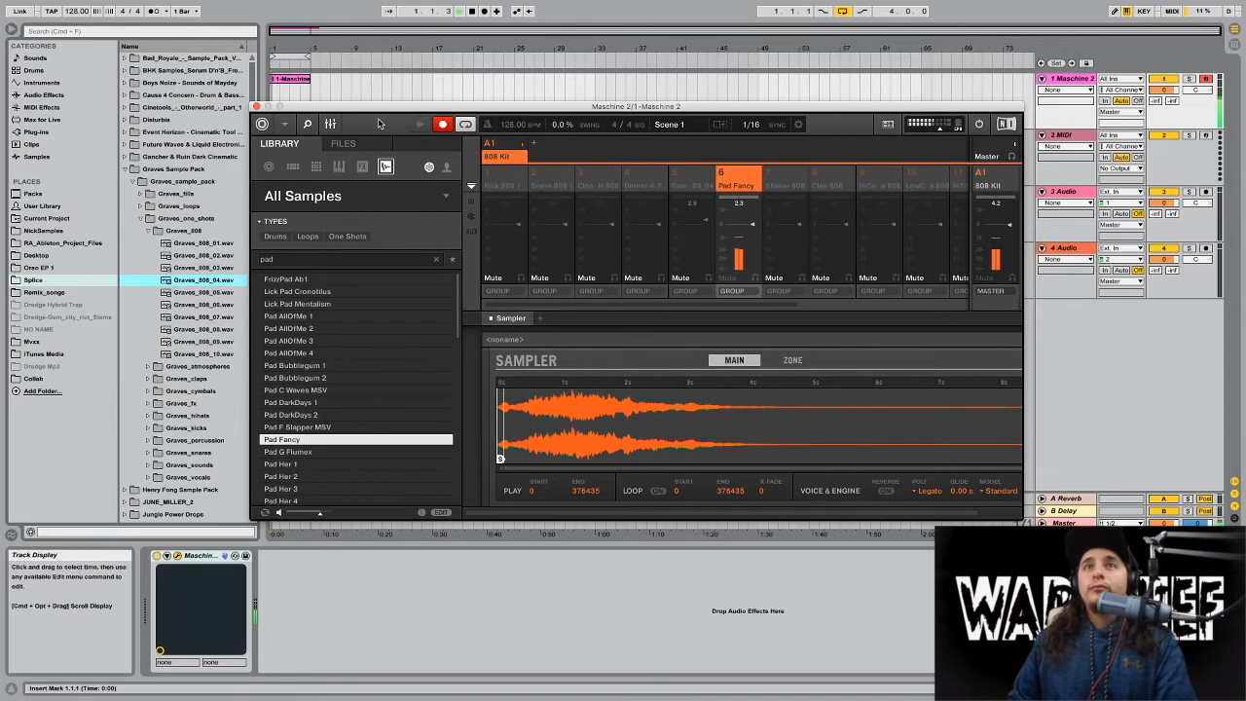
left_click(470, 11)
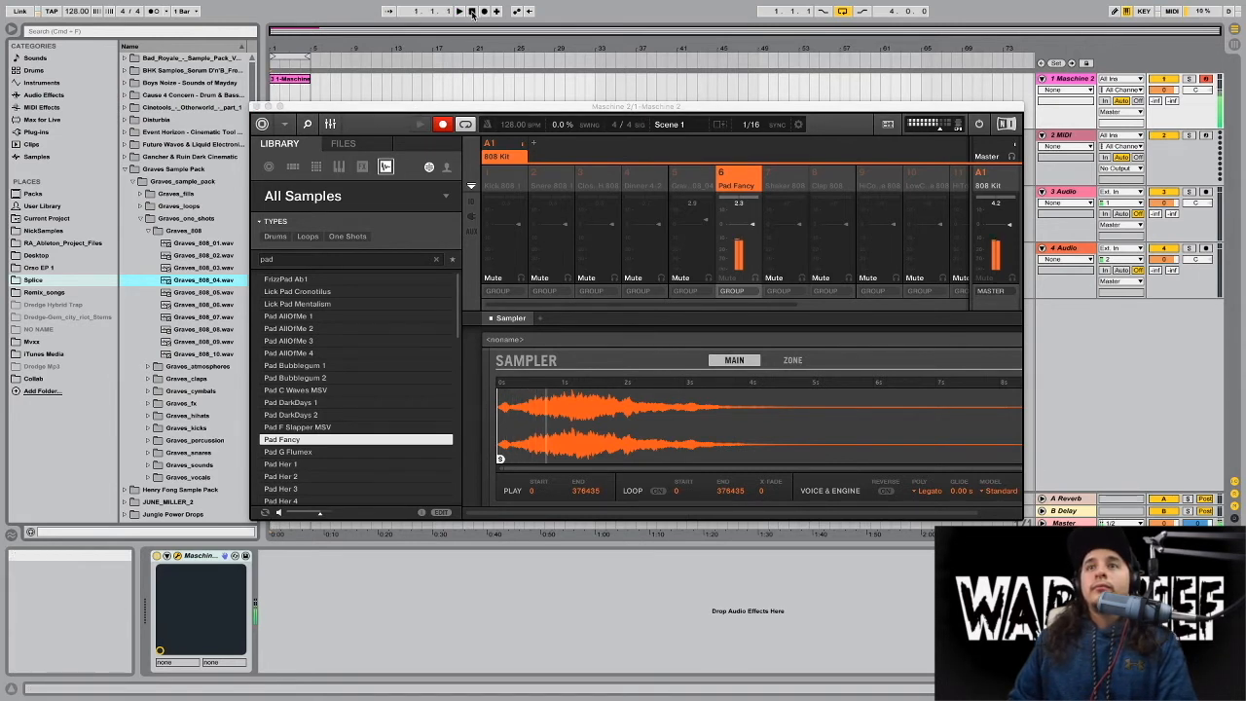
left_click(332, 122)
left_click(471, 343)
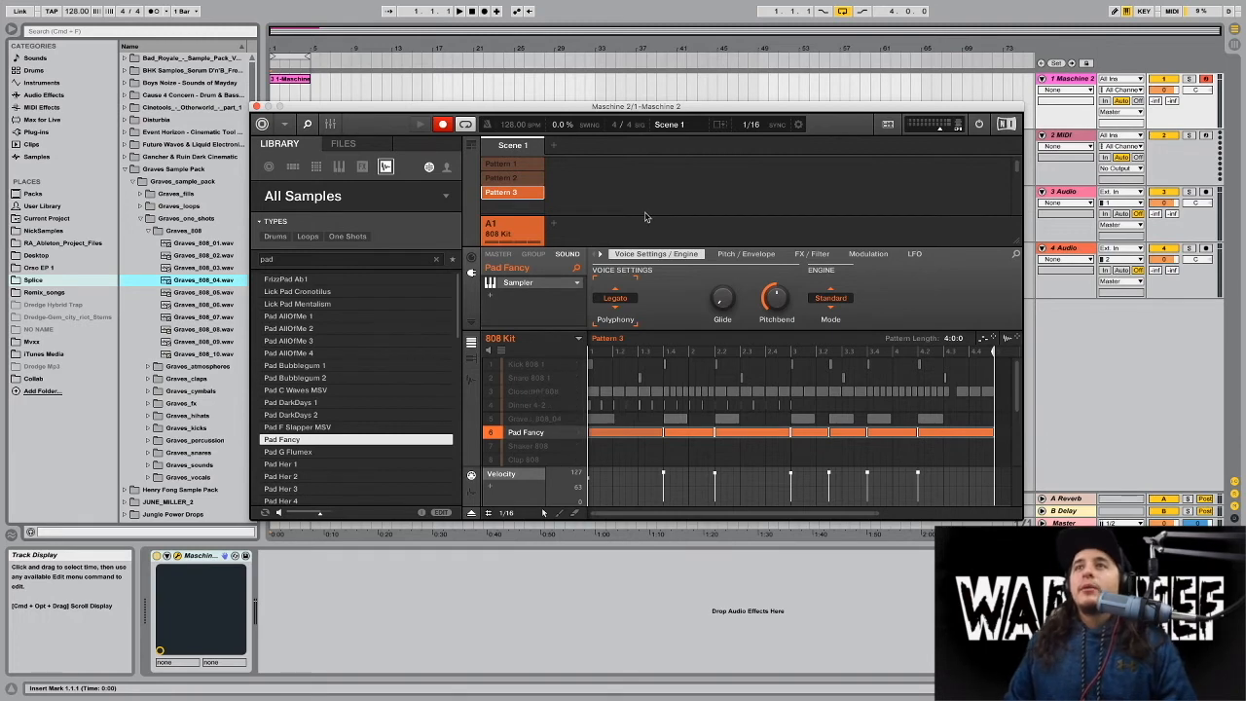
Move the Maschine window aside and add three new audio tracks below track 4 in the Ableton Live arrangement.
left_click_drag(711, 107, 455, 91)
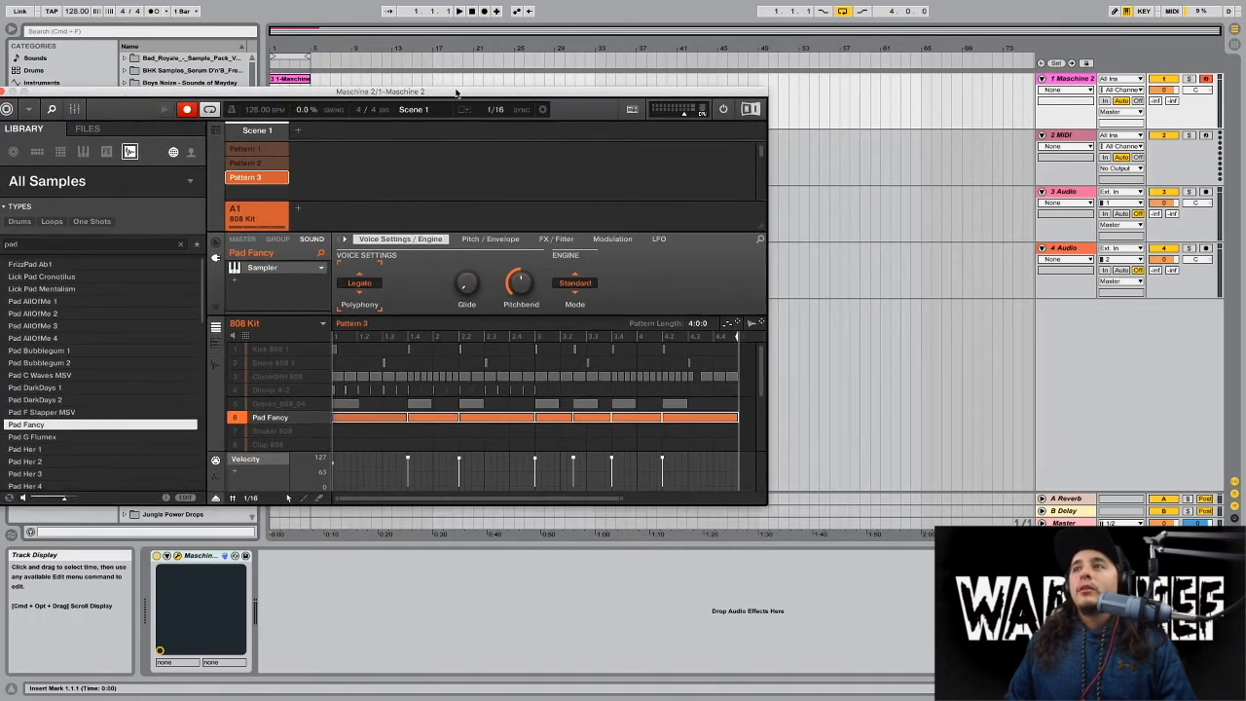
left_click(1070, 249)
key("super+t")
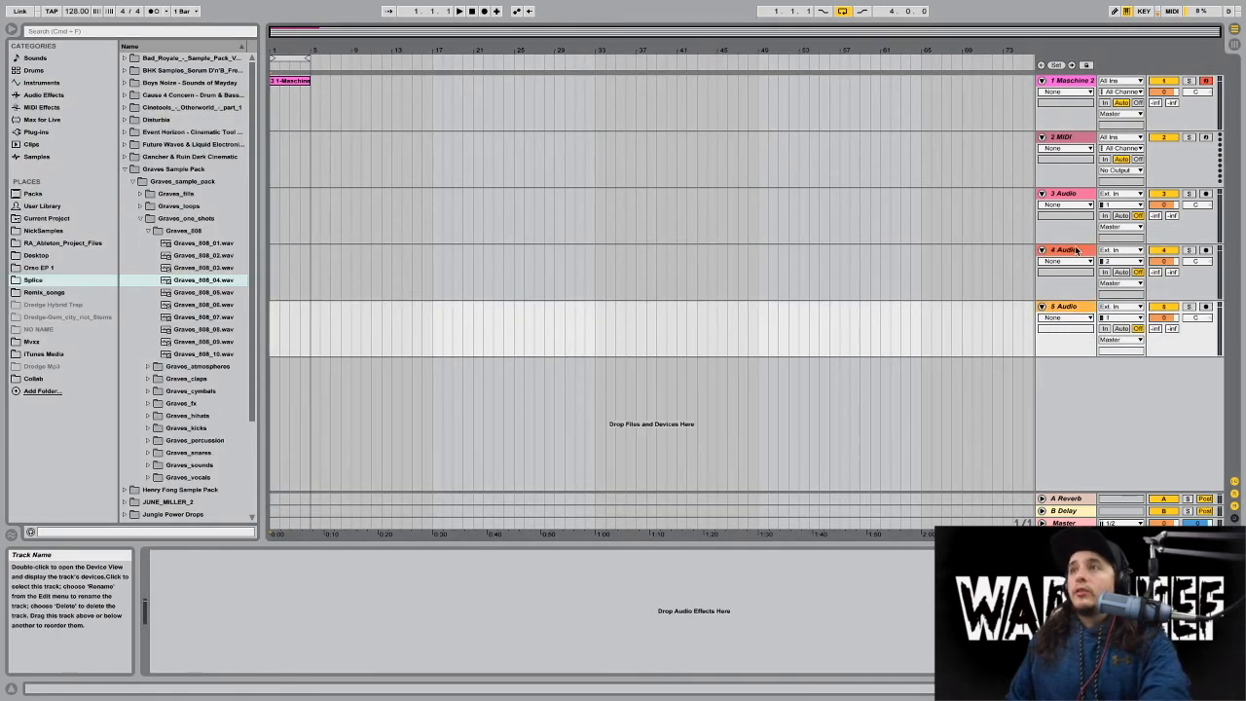
key("super+t")
key("super+t")
Rename audio tracks 3 to 7 as Kick, Snare, Hihat, 808 and Pad.
left_click(1083, 205)
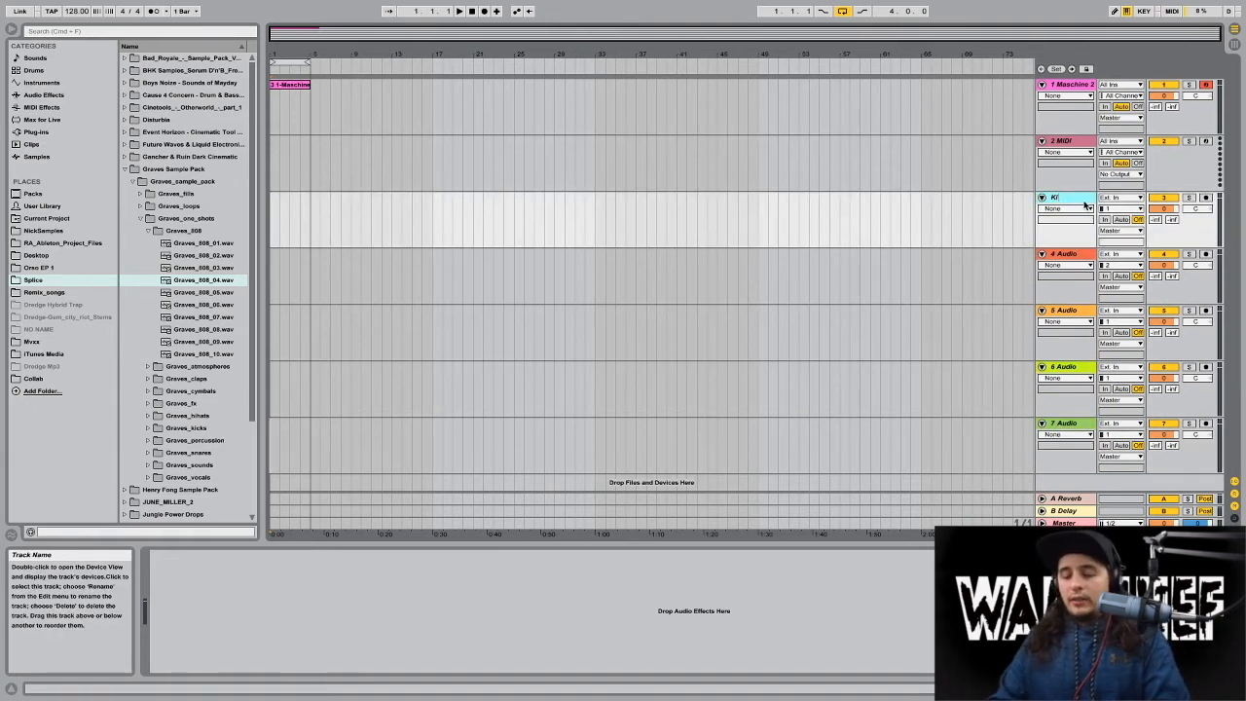
left_click(1076, 254)
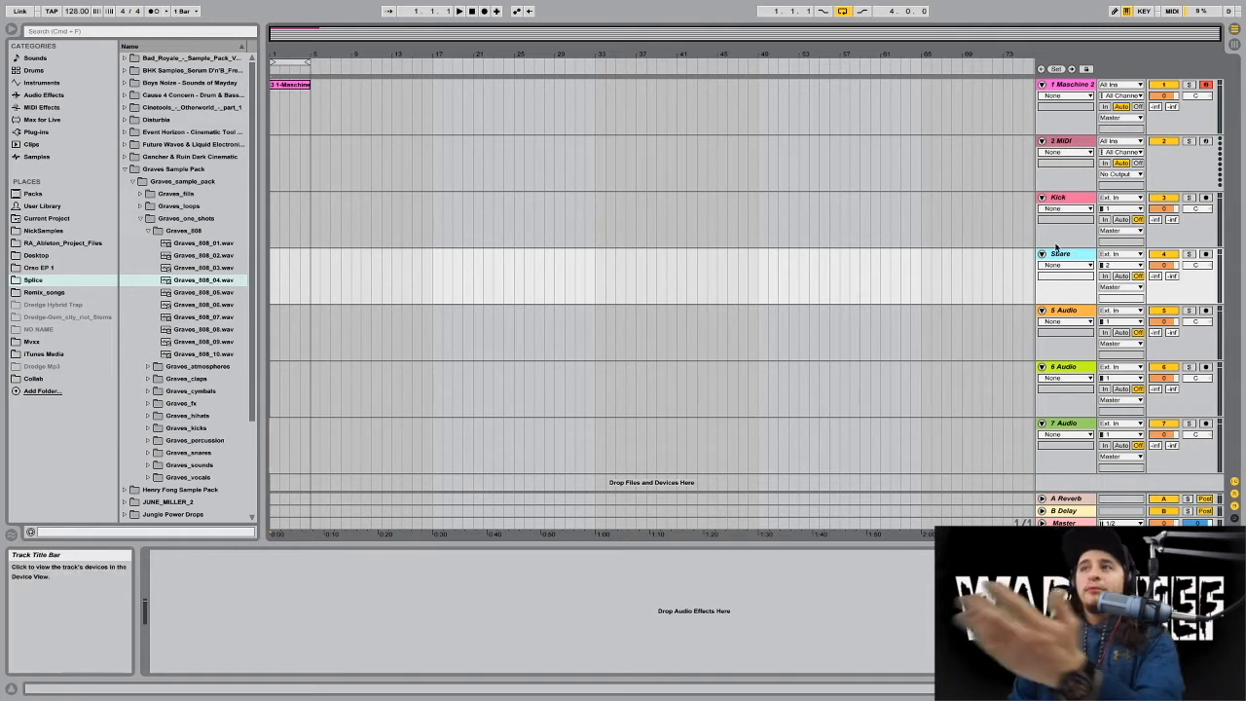
left_click(1066, 311)
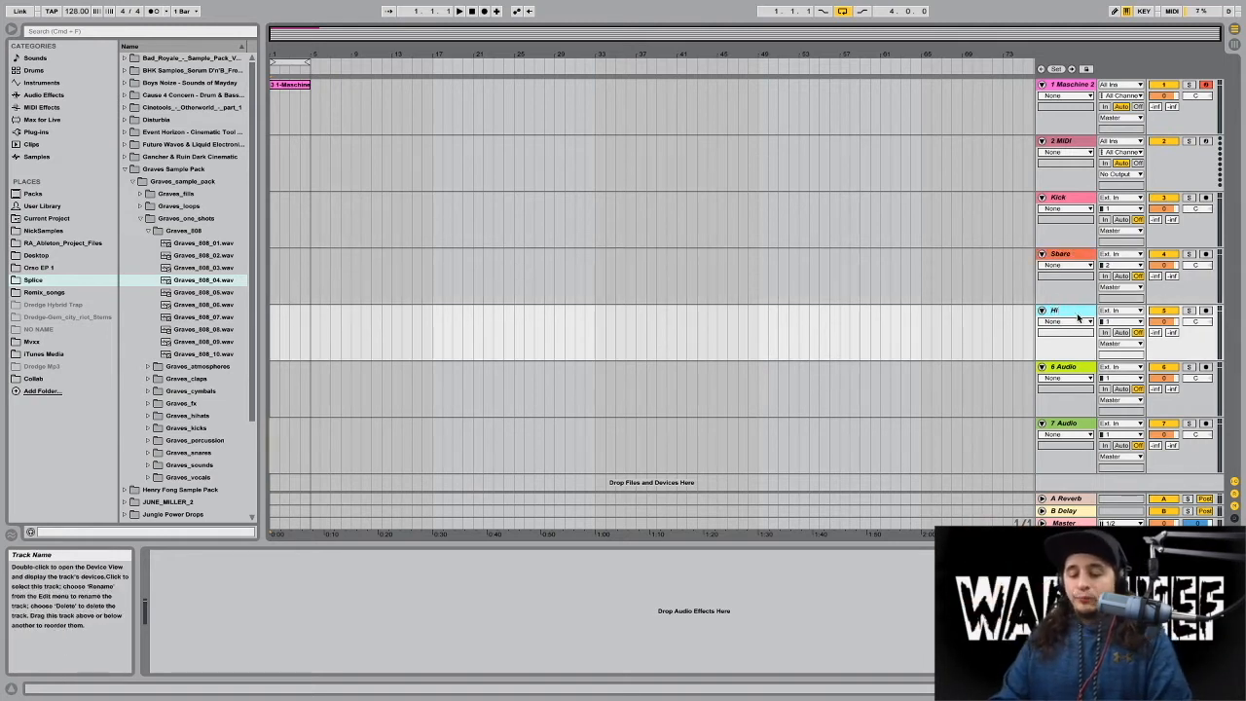
left_click(1065, 370)
key("super+r")
left_click(1063, 426)
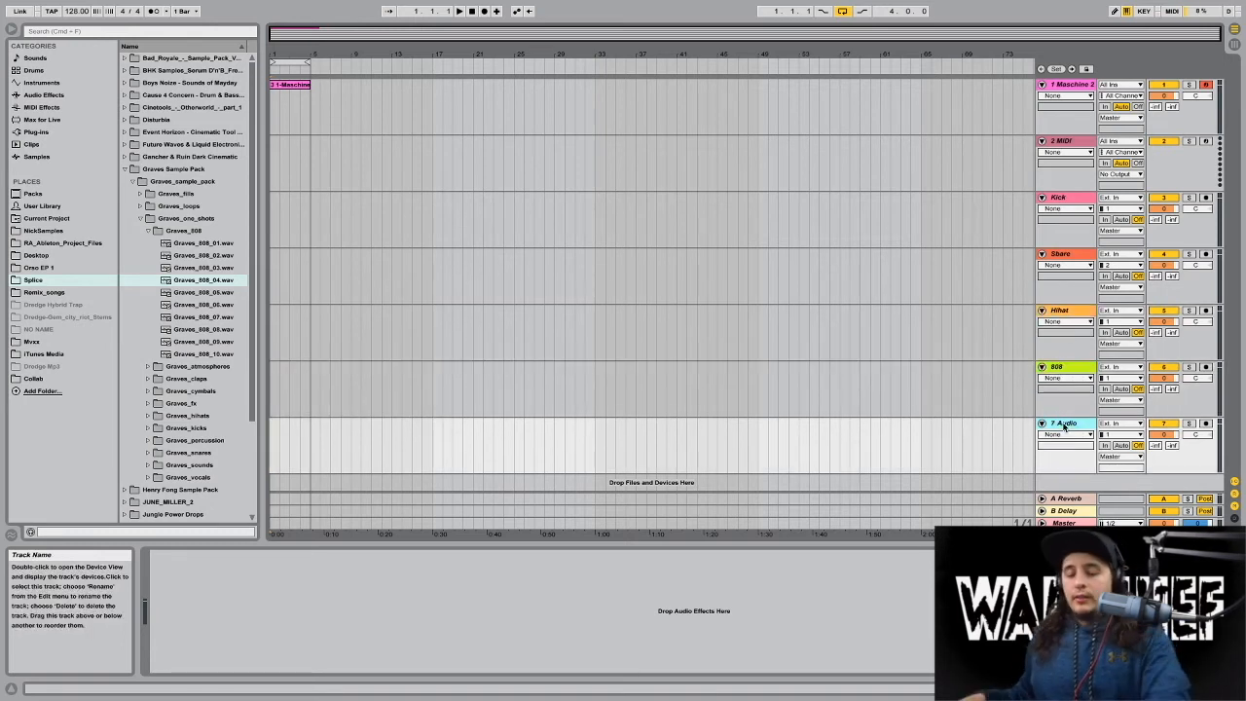
type("Pad")
key("Return")
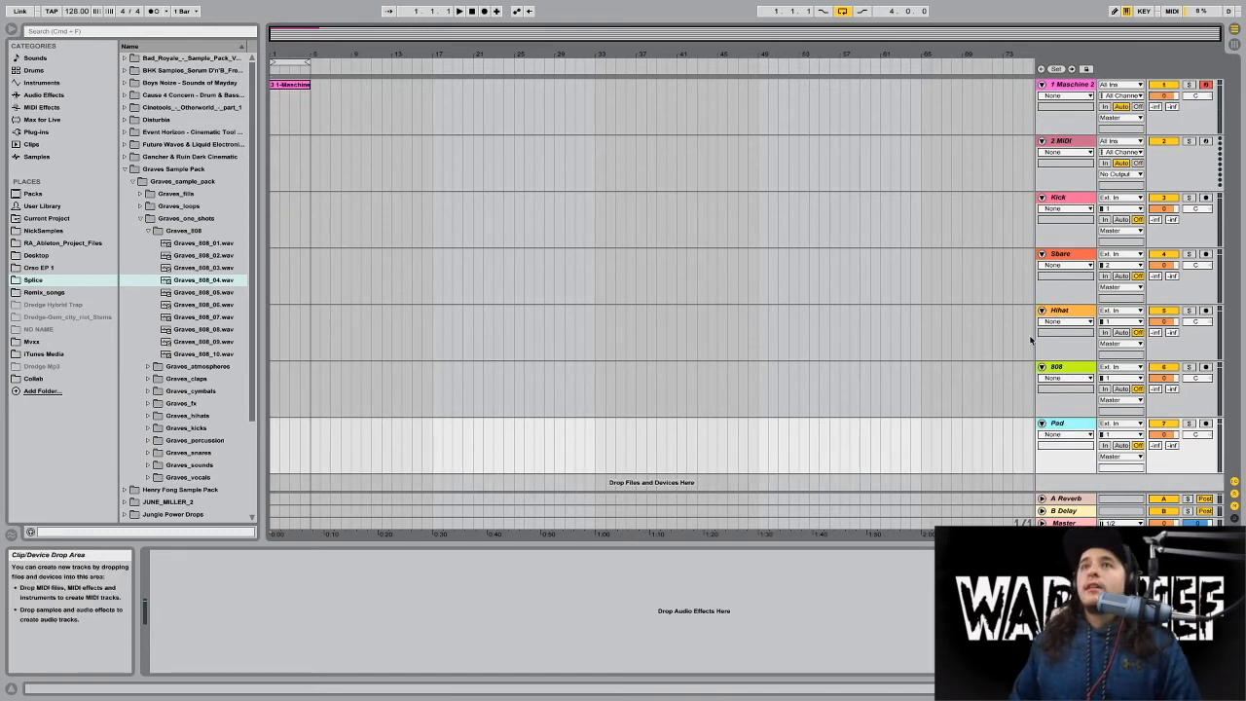
Export the Pad Fancy pattern from Maschine as audio onto the Pad track at bar 57 and toggle the clip's Warp off and on.
left_click(1081, 93)
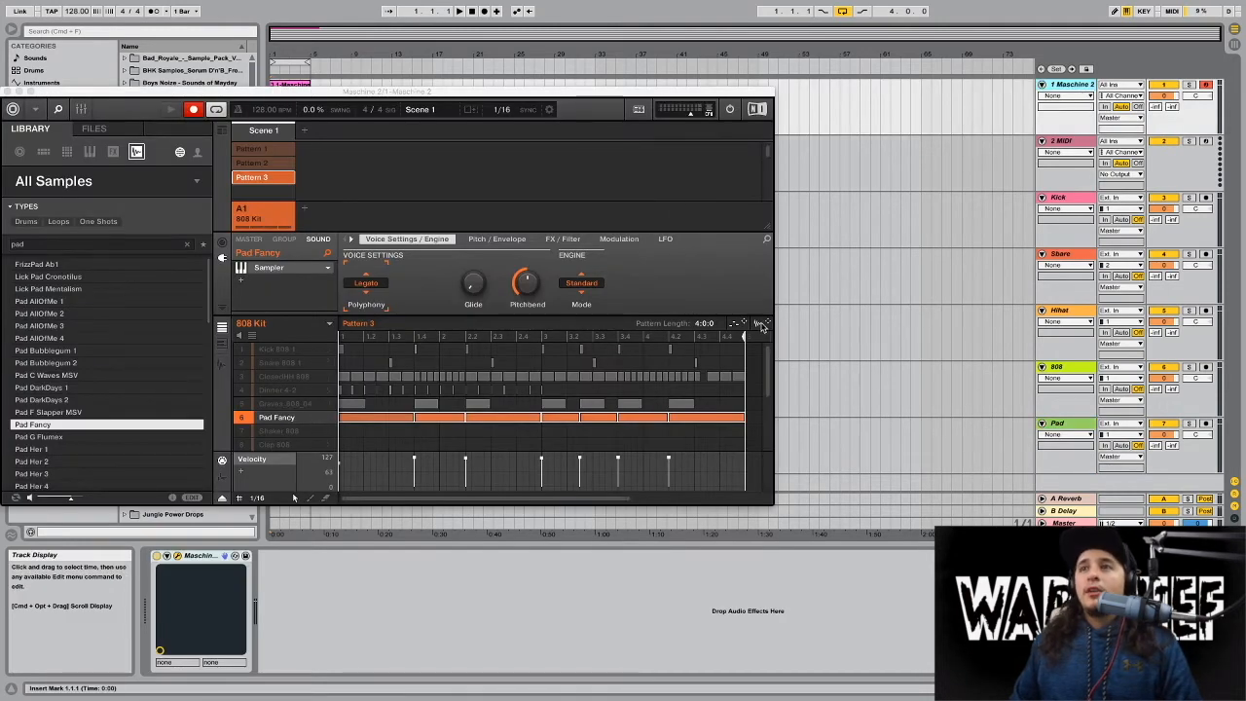
left_click_drag(760, 327, 841, 461)
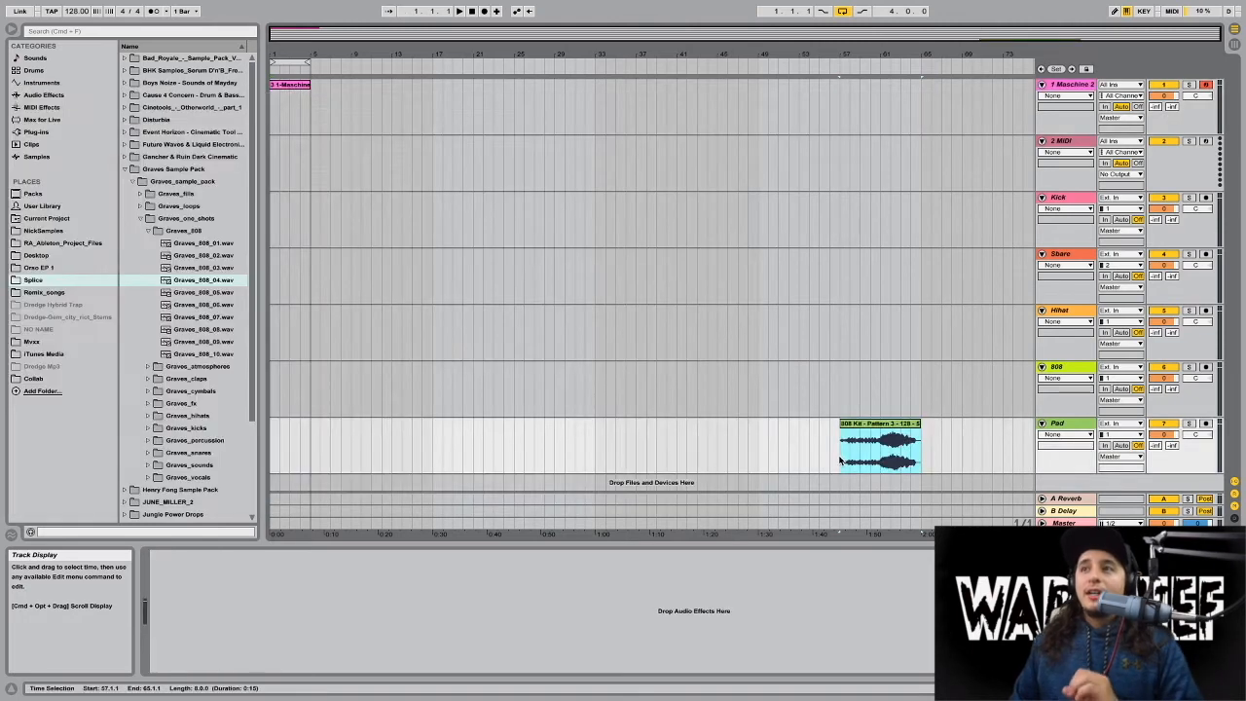
double_click(862, 436)
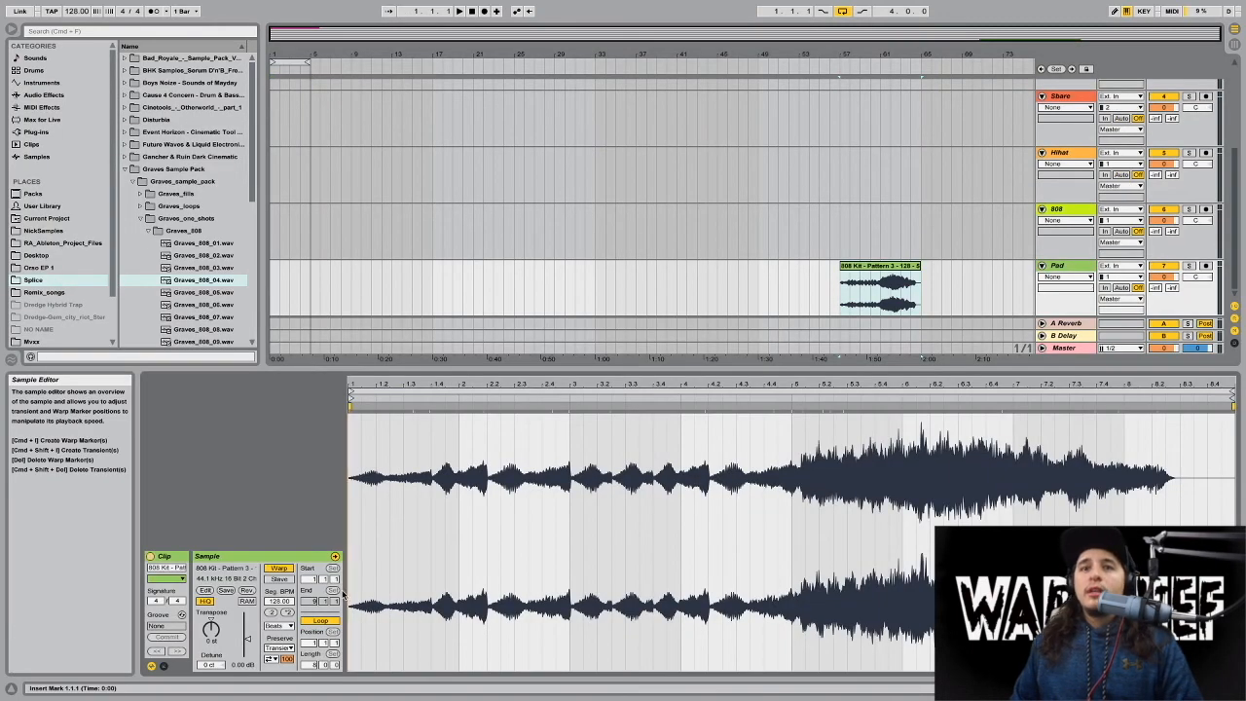
double_click(281, 569)
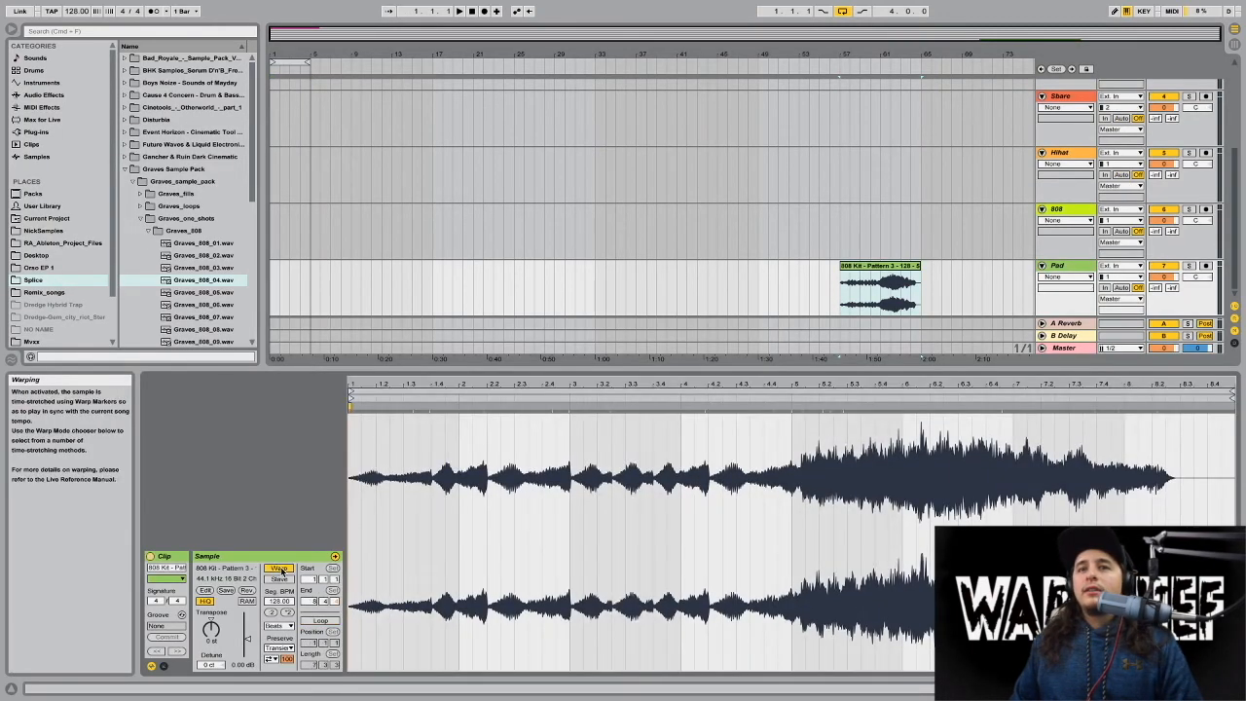
double_click(874, 367)
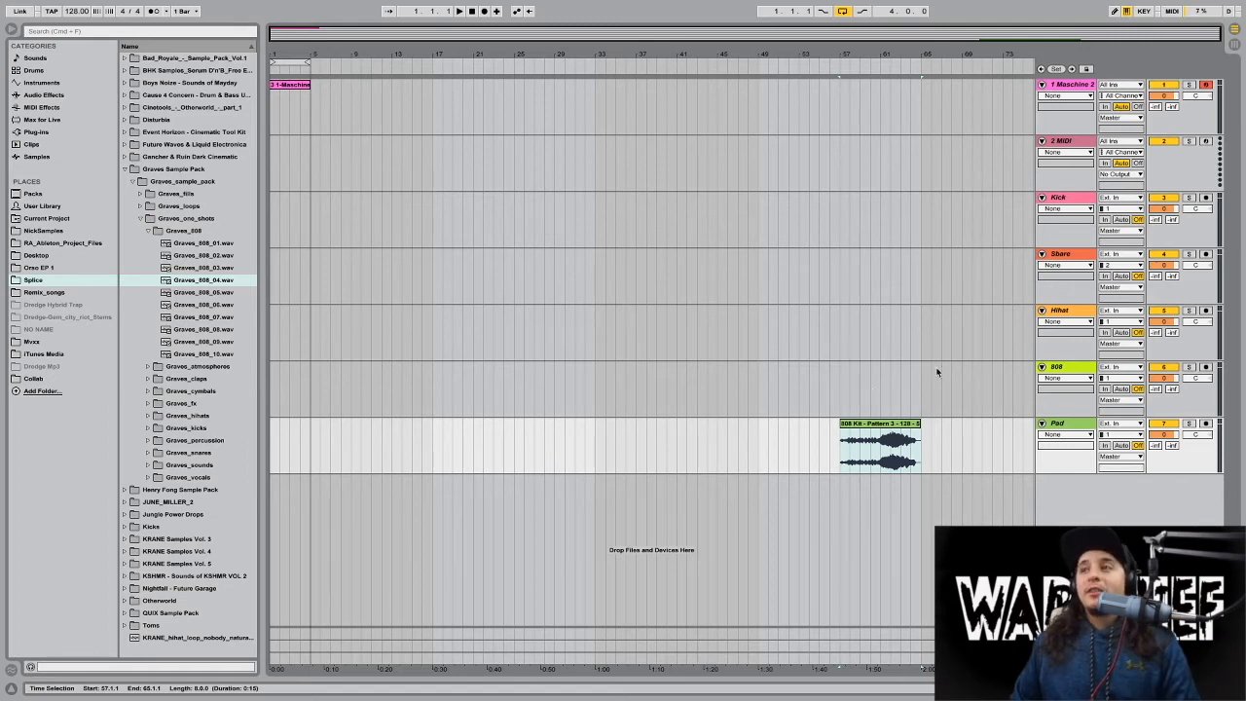
Solo the Graves_808_04 sound in Maschine and place its pattern audio on the 808 track at bar 57.
left_click(1069, 110)
left_click(282, 407)
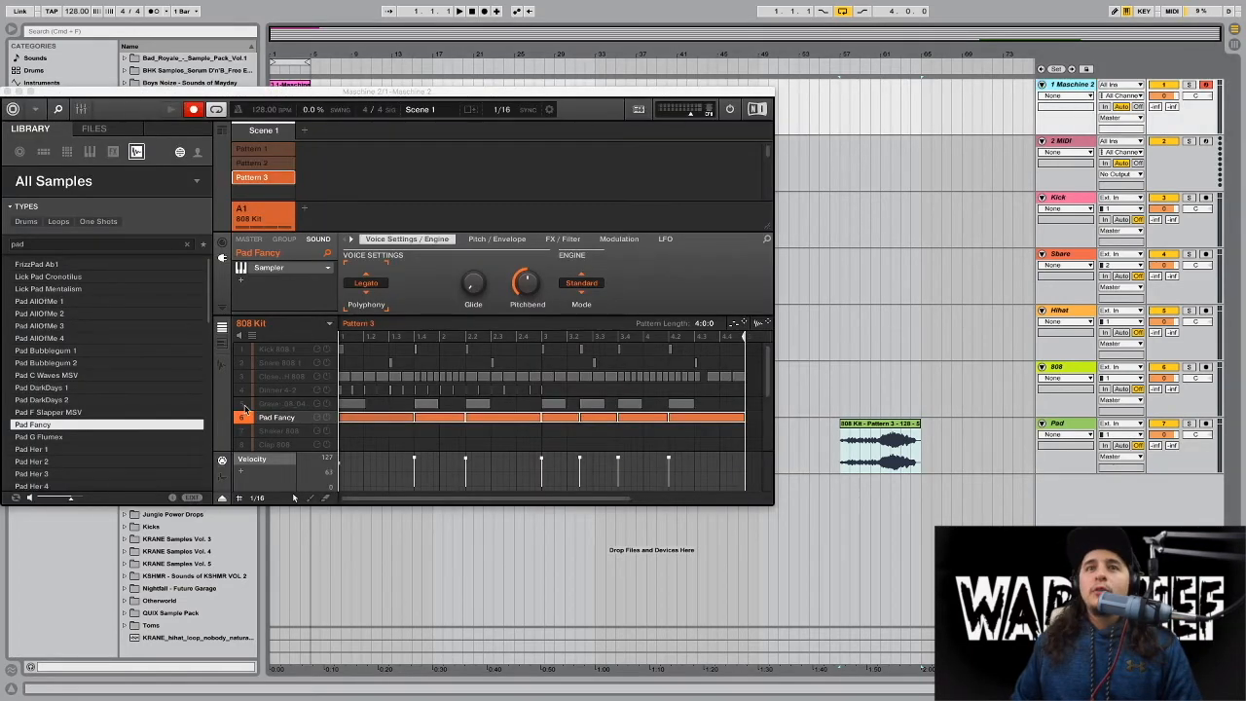
left_click_drag(765, 327, 838, 394)
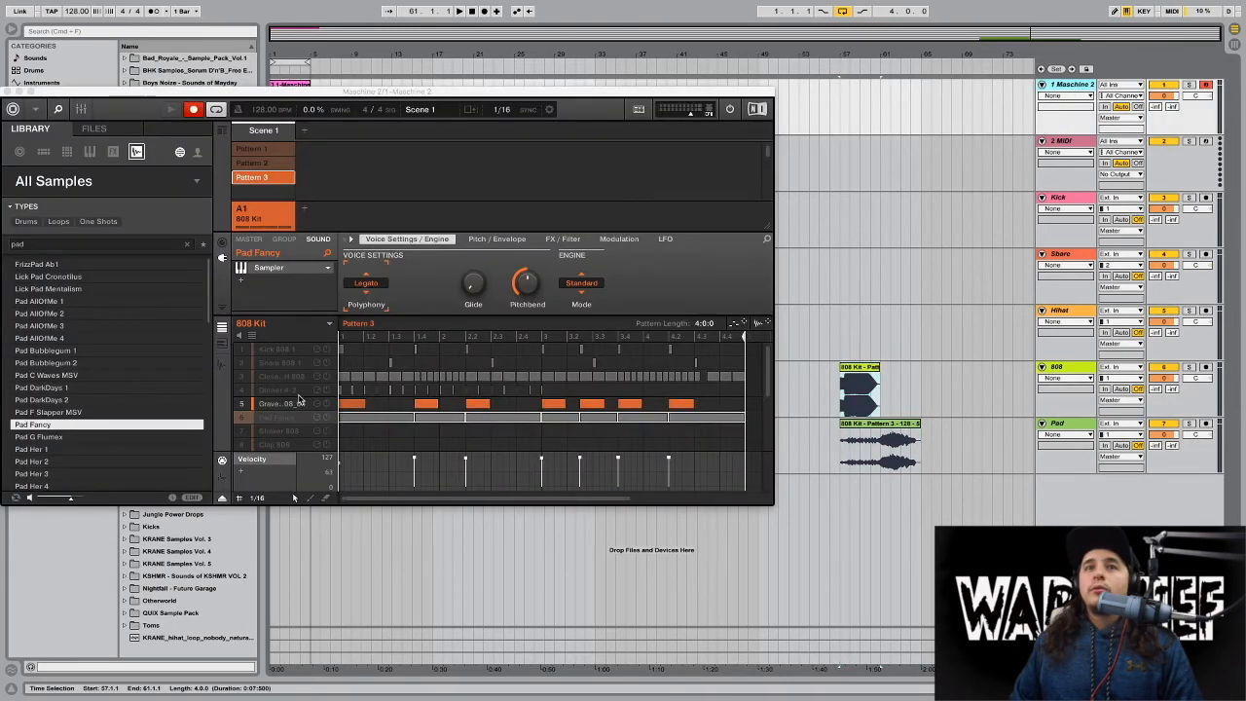
Solo the Dinner 4-2 sound and place its pattern audio on the Hihat track at bar 57.
right_click(298, 393)
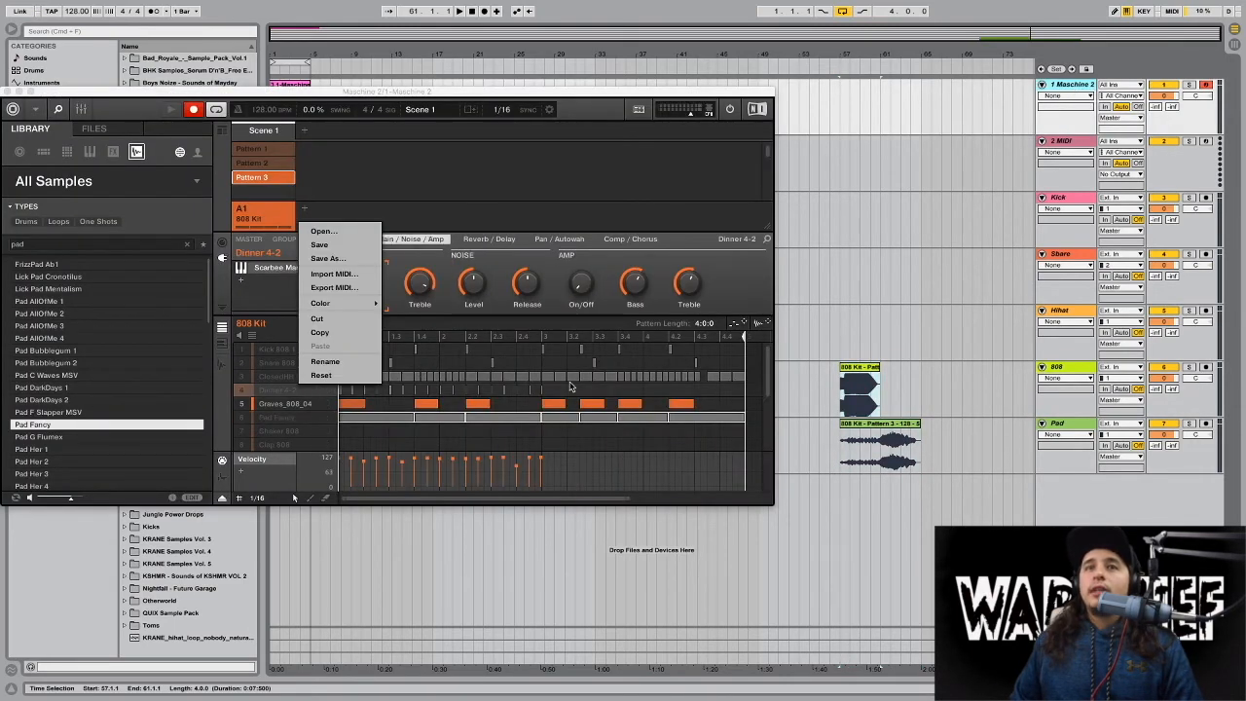
left_click(265, 393)
right_click(244, 391)
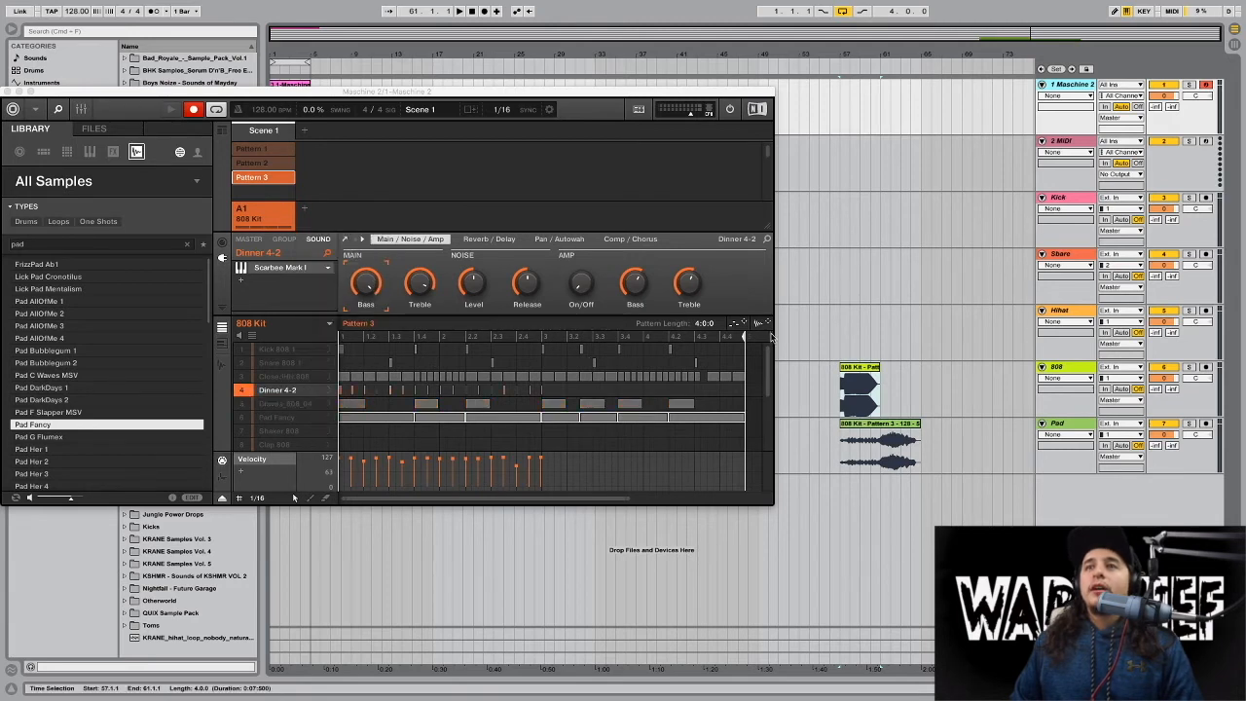
left_click_drag(760, 324, 848, 331)
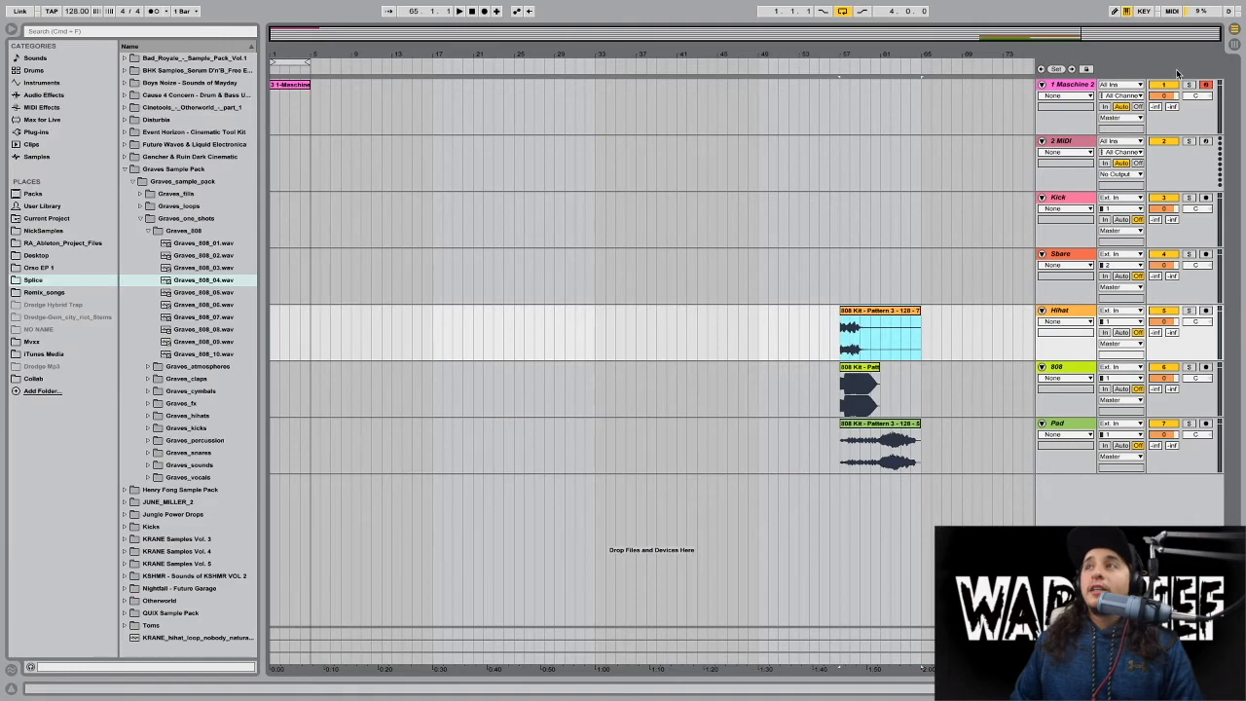
Solo the ClosedHH 808 sound in Maschine and place its pattern audio on the Snare track at bar 57.
left_click(1080, 84)
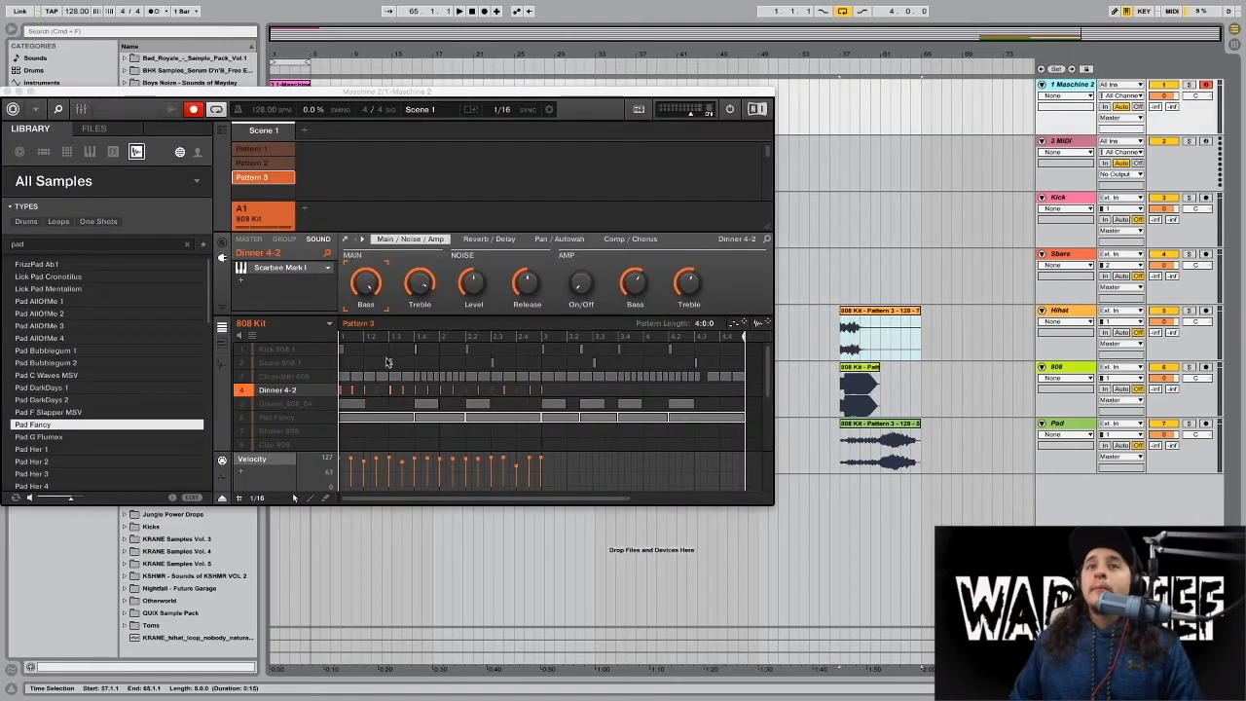
left_click(249, 376)
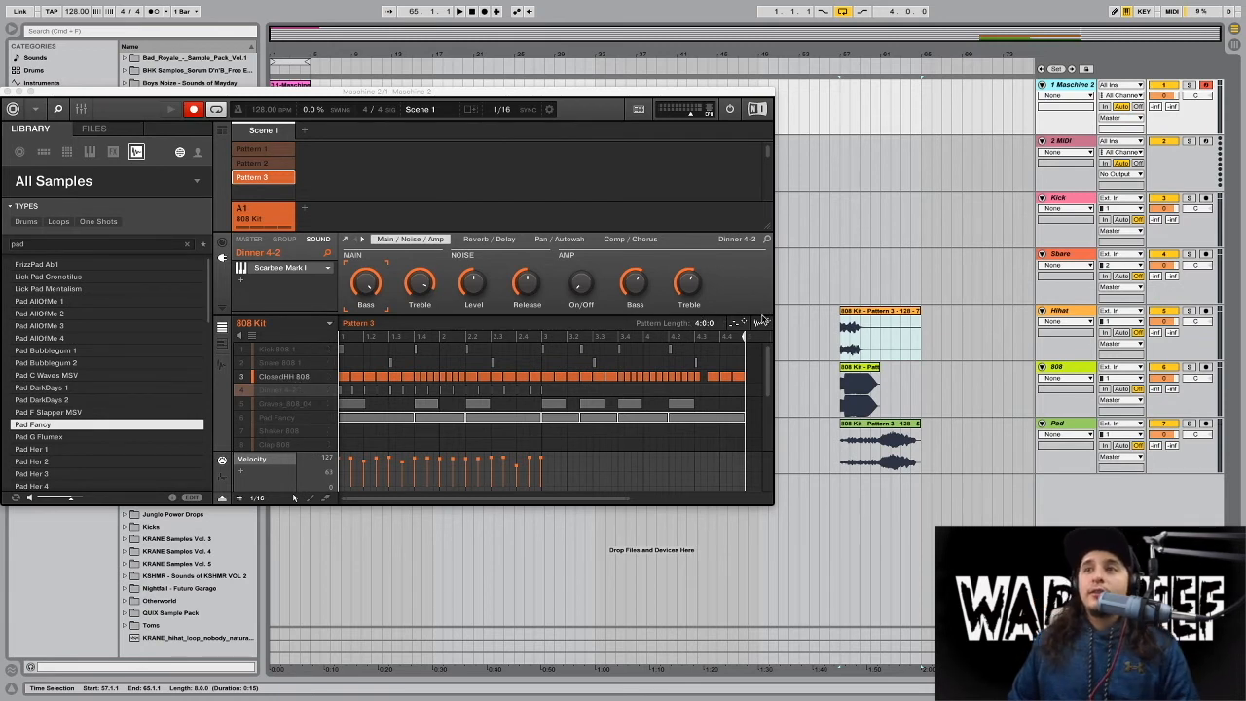
left_click_drag(763, 324, 842, 284)
Add an audio track named Pluck below Pad, then move the melody clip onto it and the hi-hat clip onto the Hihat track.
left_click(1084, 86)
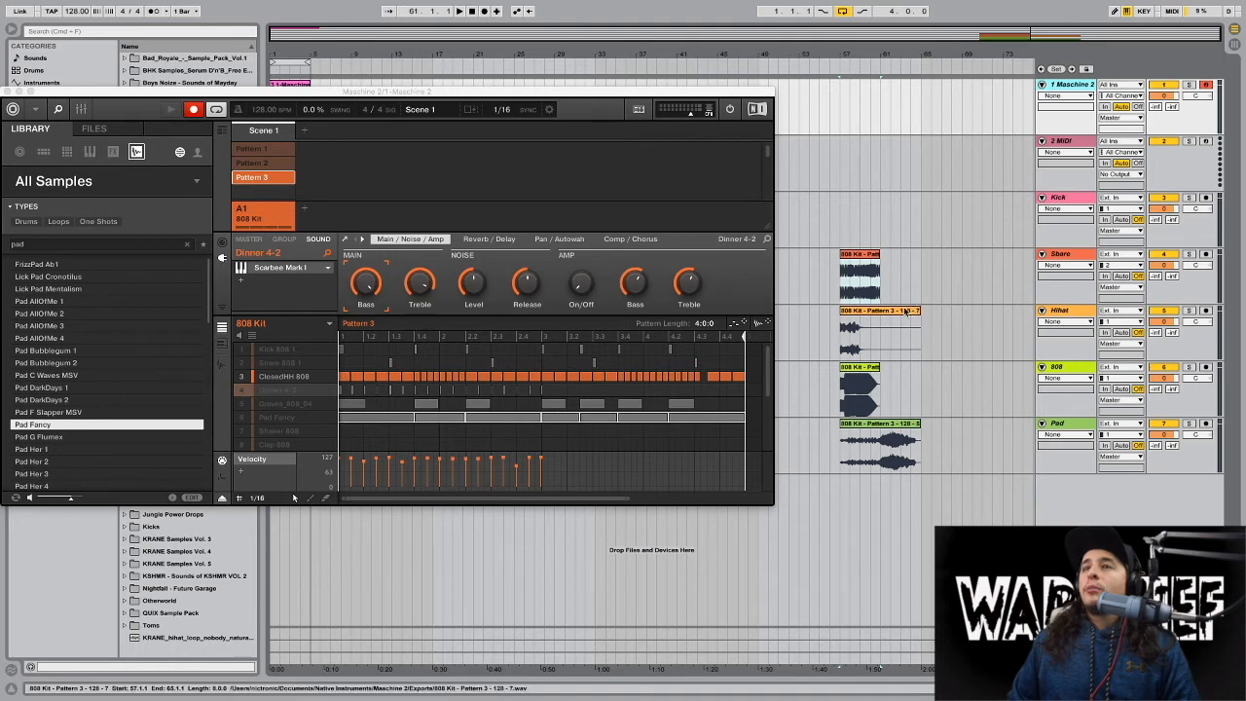
left_click(1083, 426)
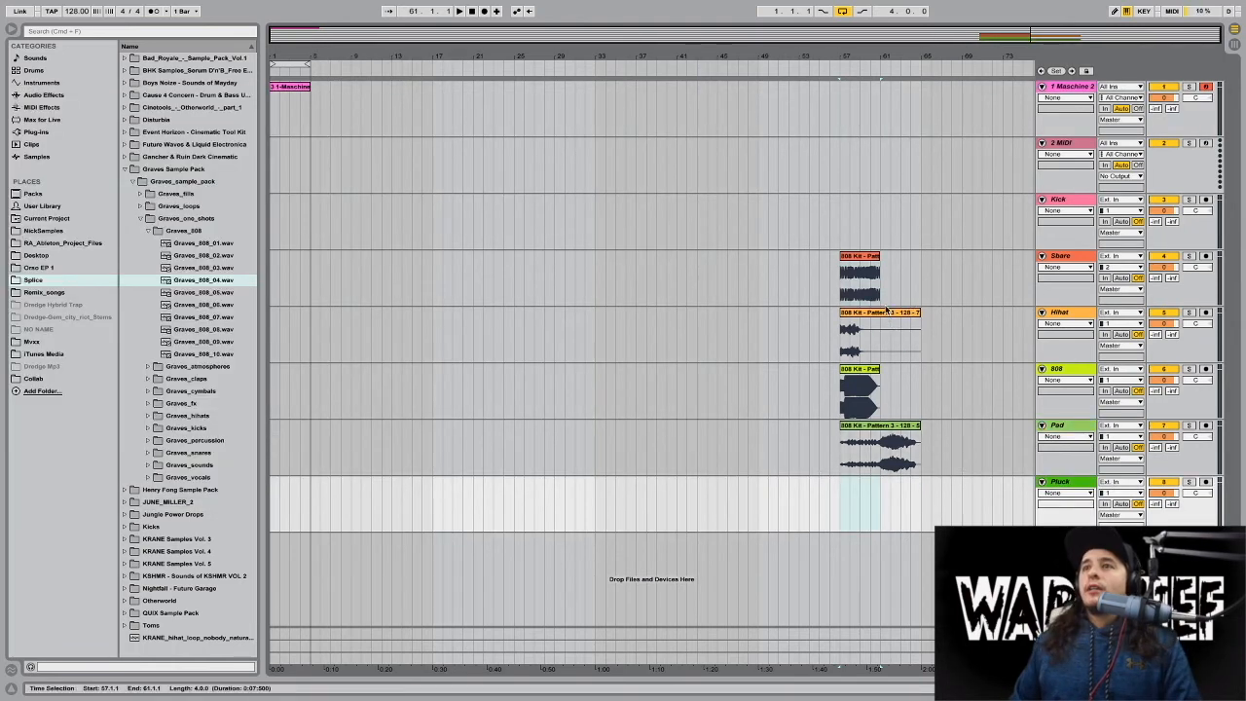
left_click_drag(885, 310, 882, 497)
left_click_drag(863, 257, 862, 317)
Solo the Snare 808 1 sound in Maschine and place its pattern audio on the Snare track at bar 57.
left_click(1064, 88)
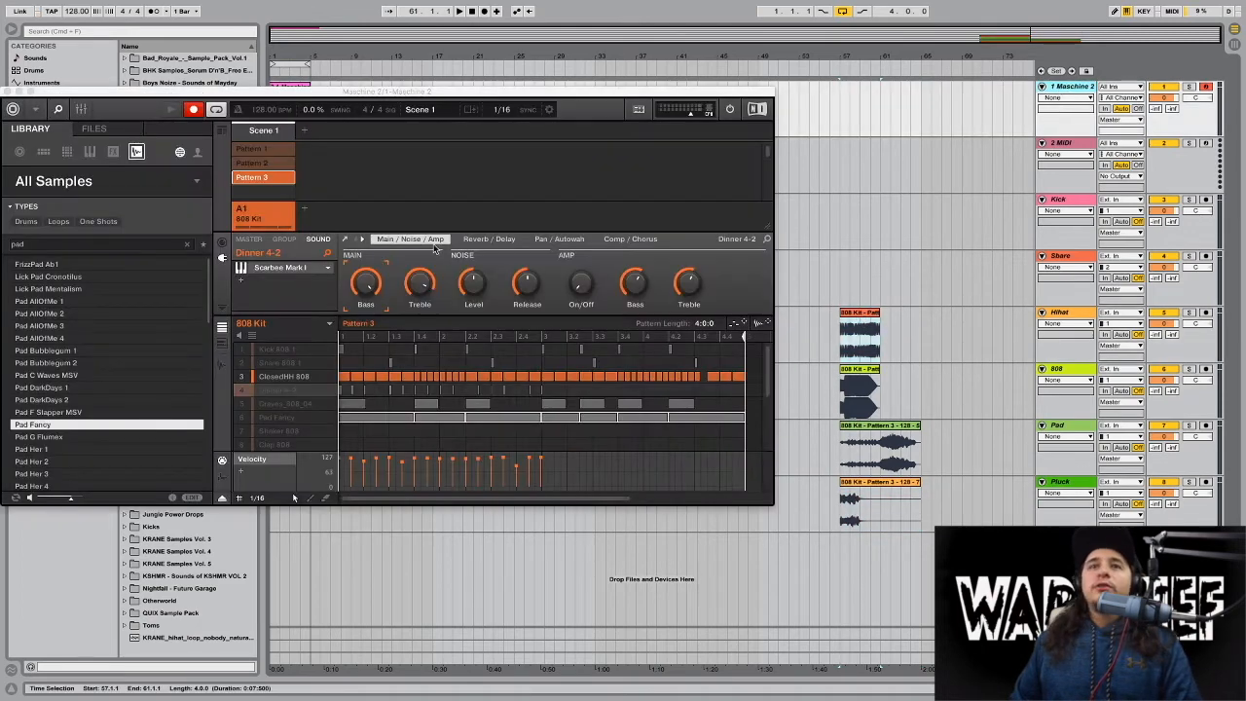
left_click(285, 376)
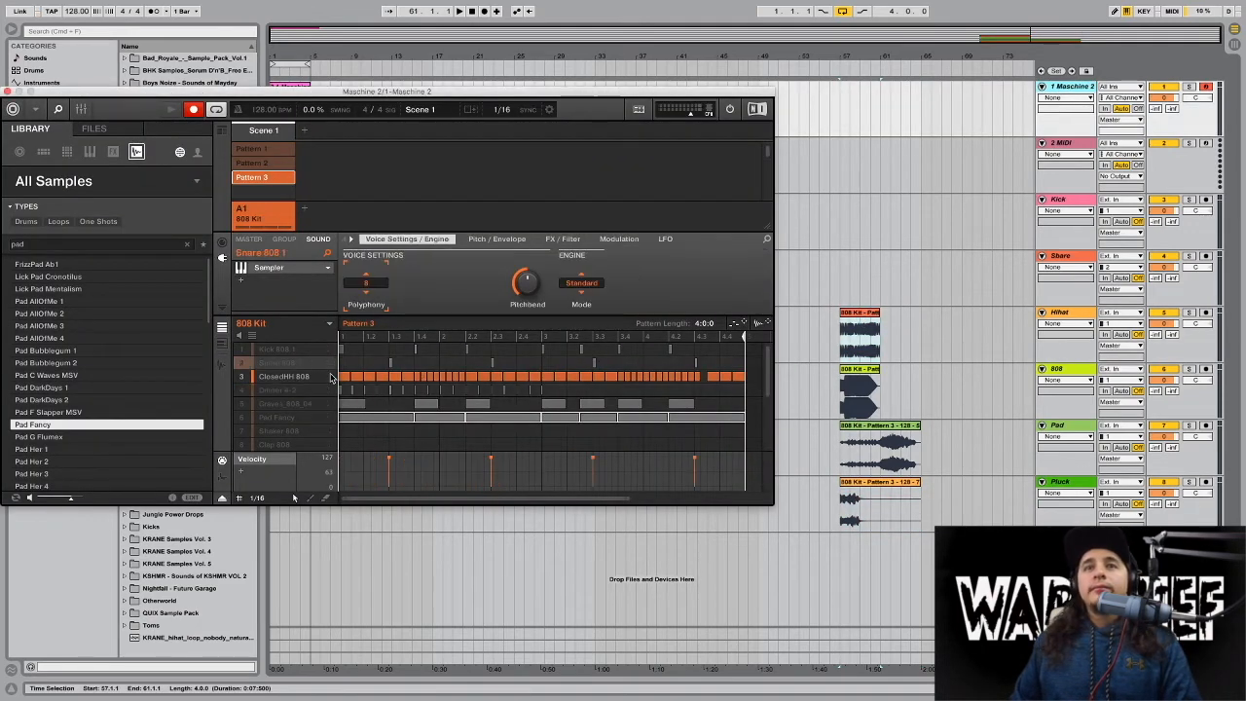
left_click(250, 362)
left_click_drag(756, 325, 845, 276)
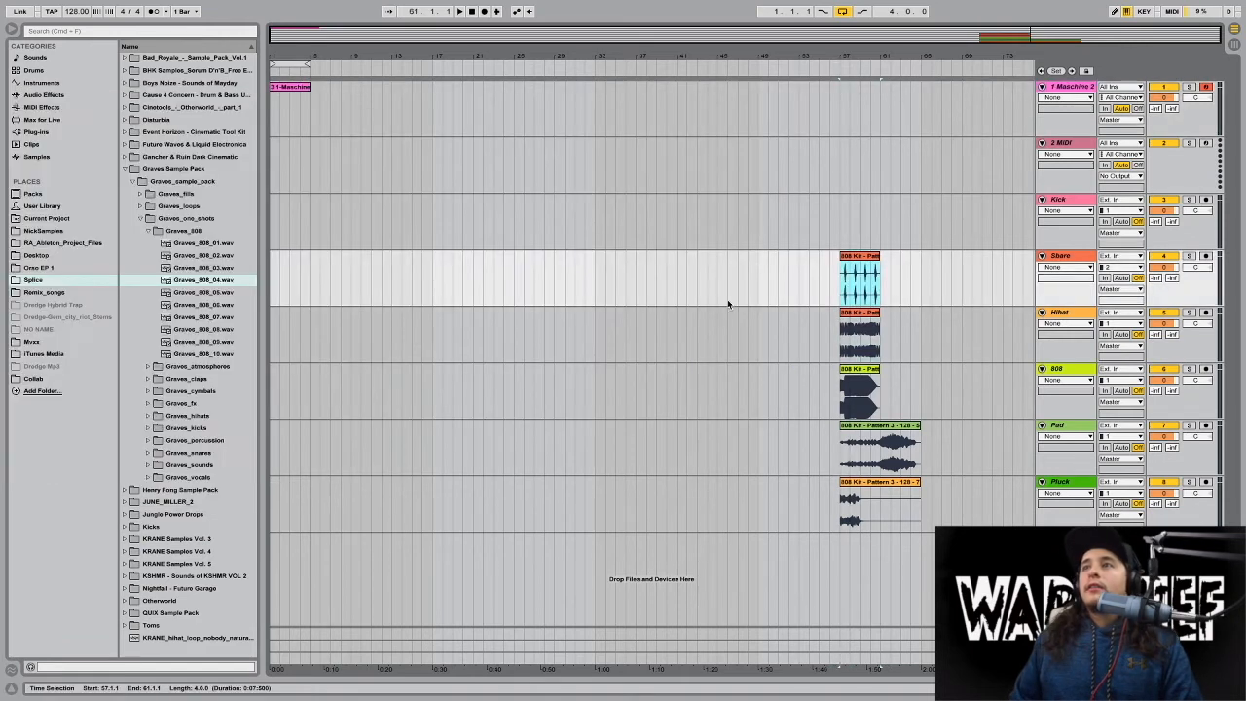
Solo the Kick 808 1 sound in Maschine and place its pattern audio on the Kick track at bar 57.
left_click(1078, 84)
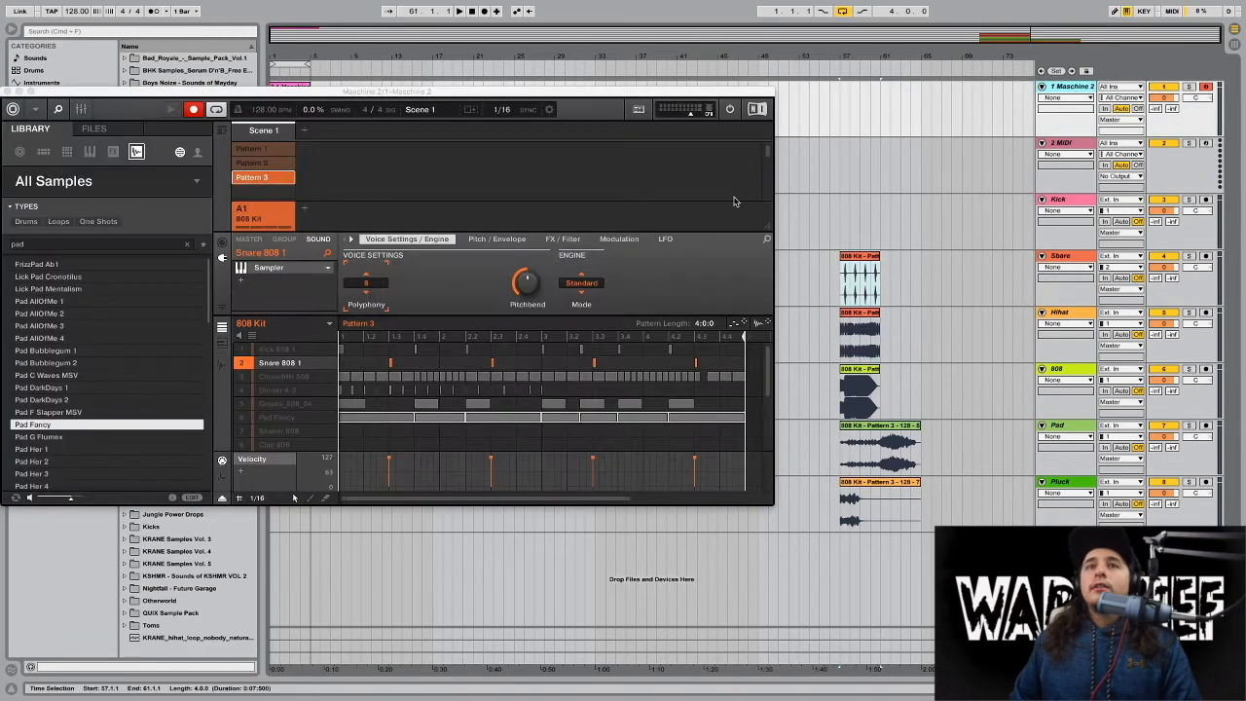
left_click(287, 348)
left_click_drag(759, 325, 854, 225)
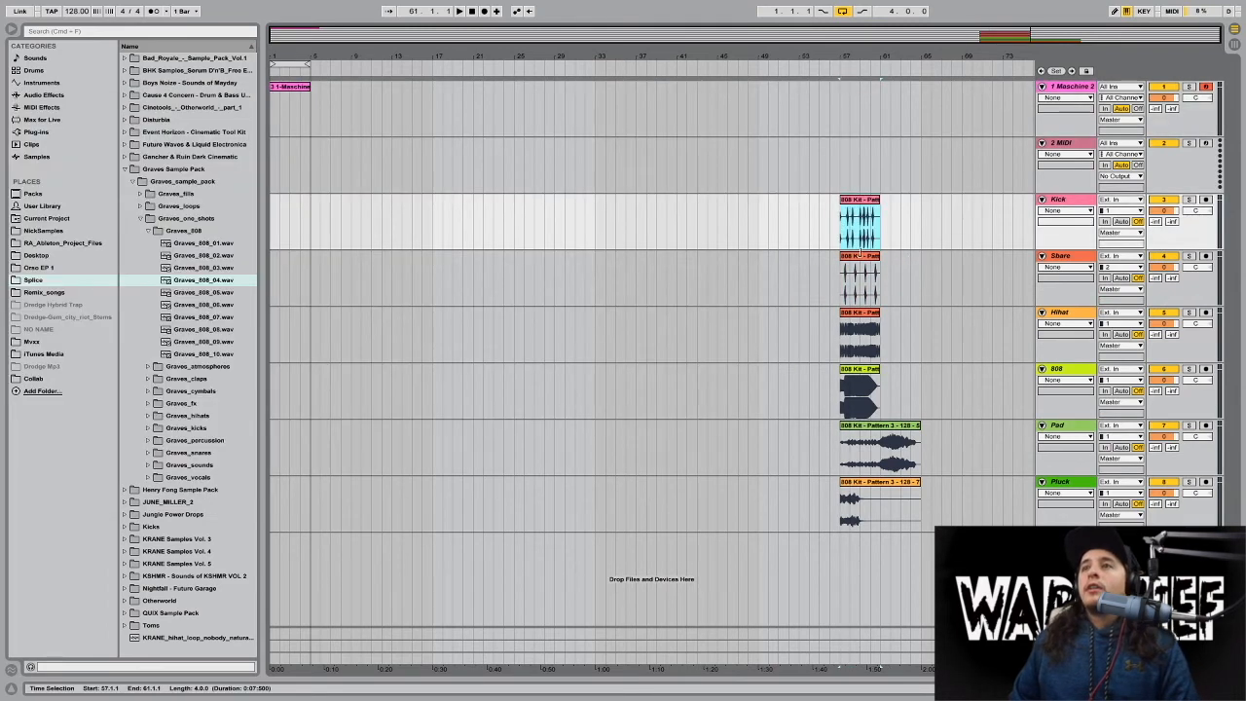
Check the warp settings of the Kick, Snare and Hihat clips, and toggle Warp off and on for the 808 clip.
double_click(851, 239)
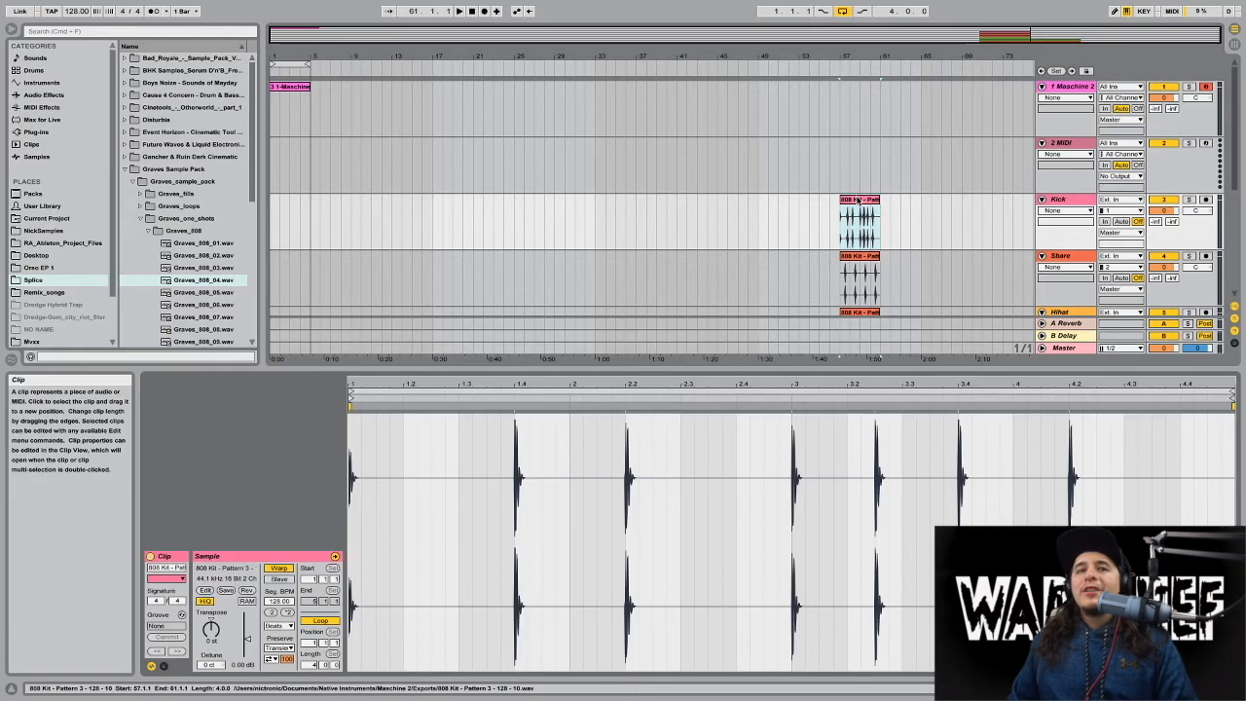
left_click(855, 274)
scroll(861, 168, "down", 4)
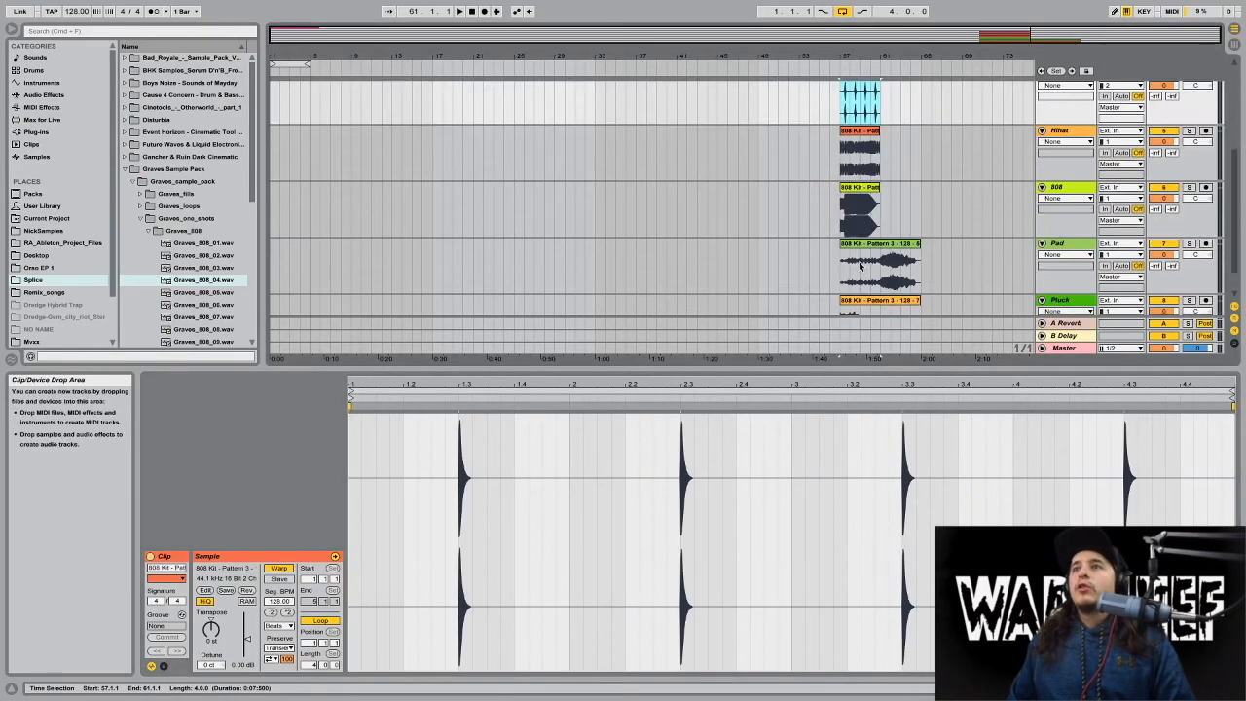
left_click(861, 168)
left_click(857, 192)
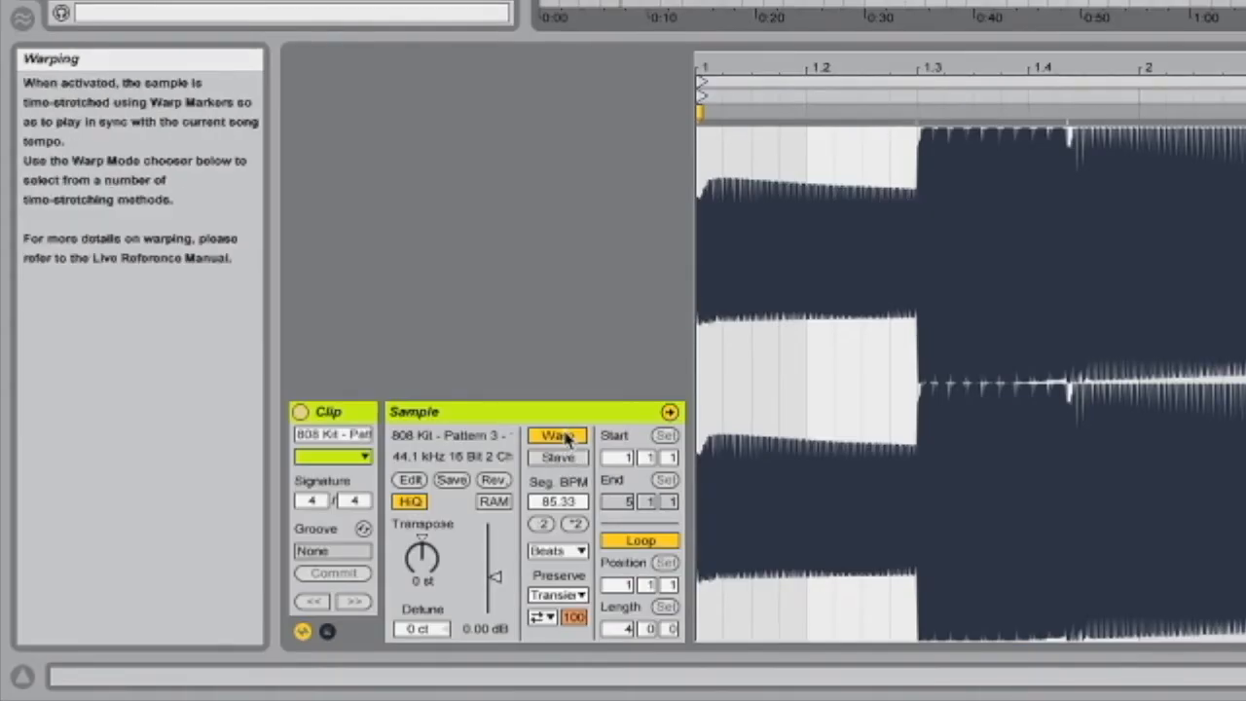
left_click(566, 439)
left_click(566, 439)
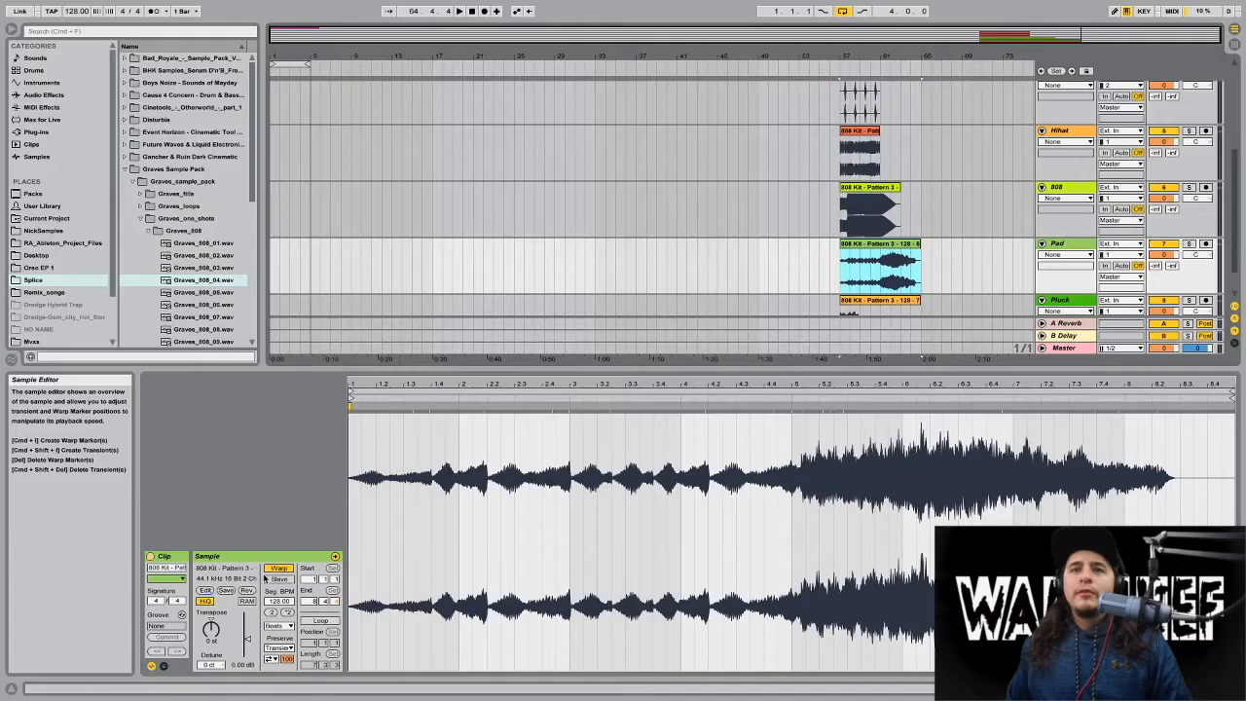
Toggle Warp off and on for the Pluck clip and shorten it to end level with the 808 clip.
left_click(861, 310)
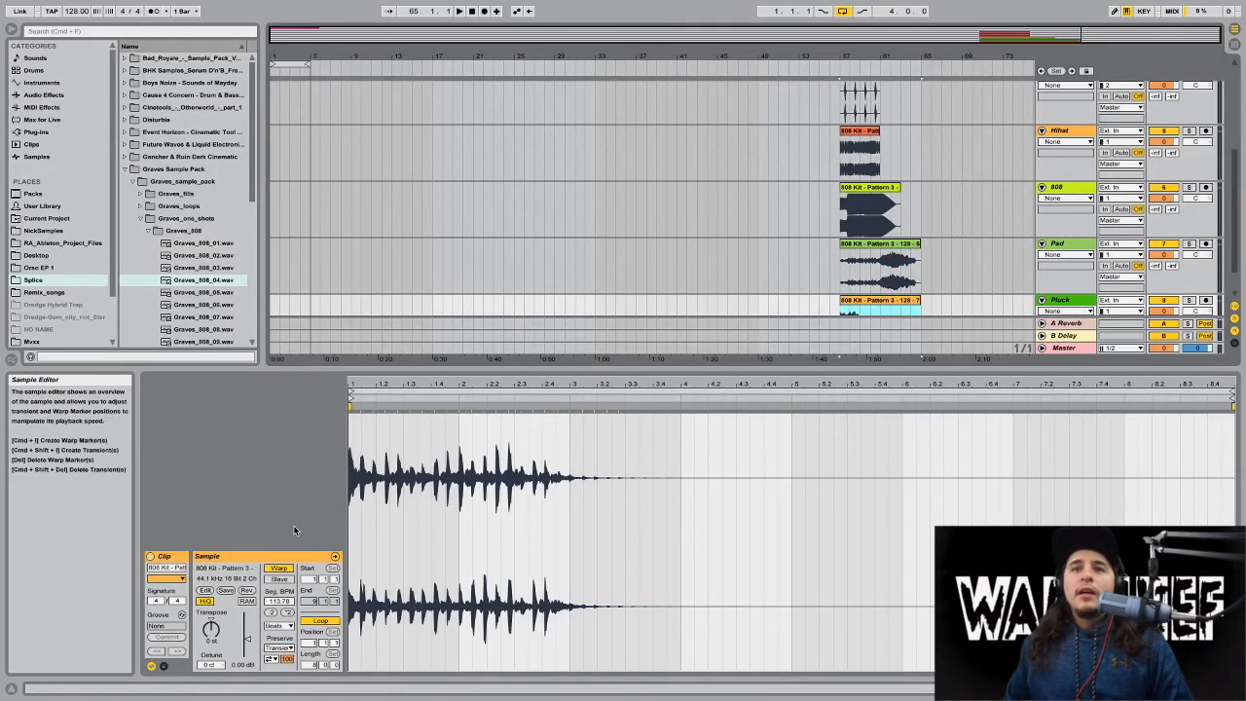
left_click(280, 568)
left_click(280, 568)
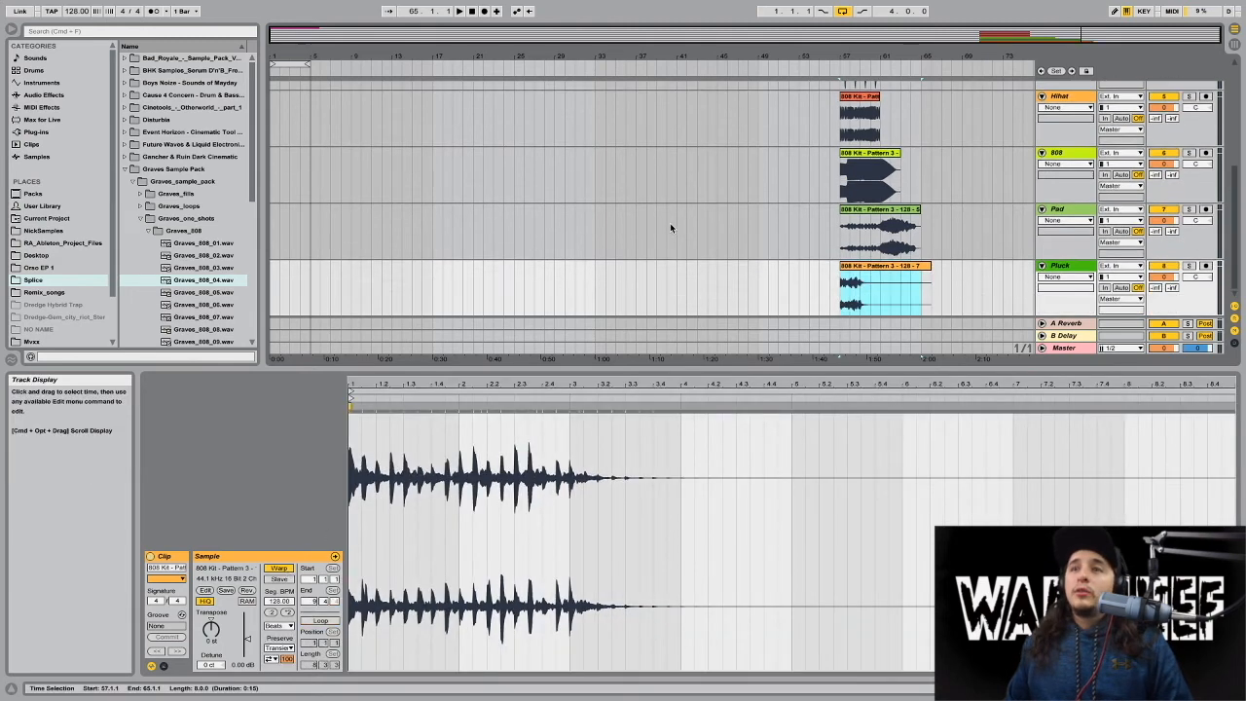
left_click_drag(925, 270, 889, 274)
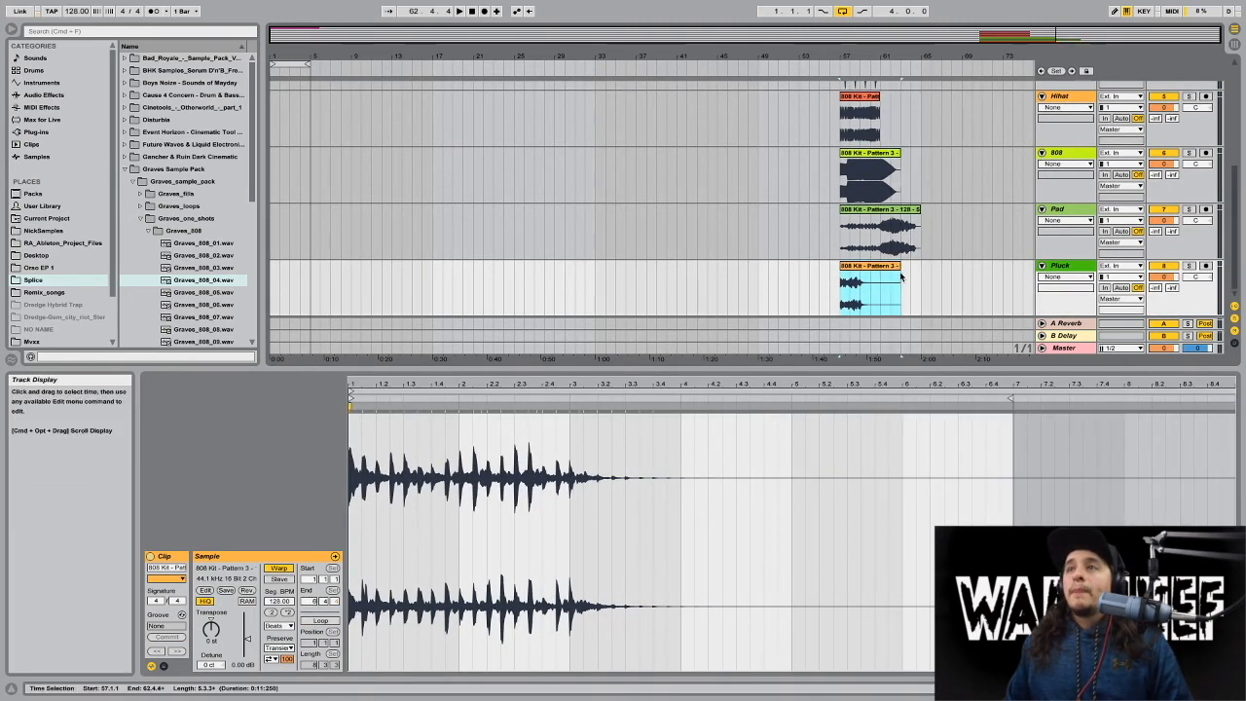
Select the audio clips on all tracks and move them to the start of the arrangement at bar 1.
scroll(876, 267, "up", 5)
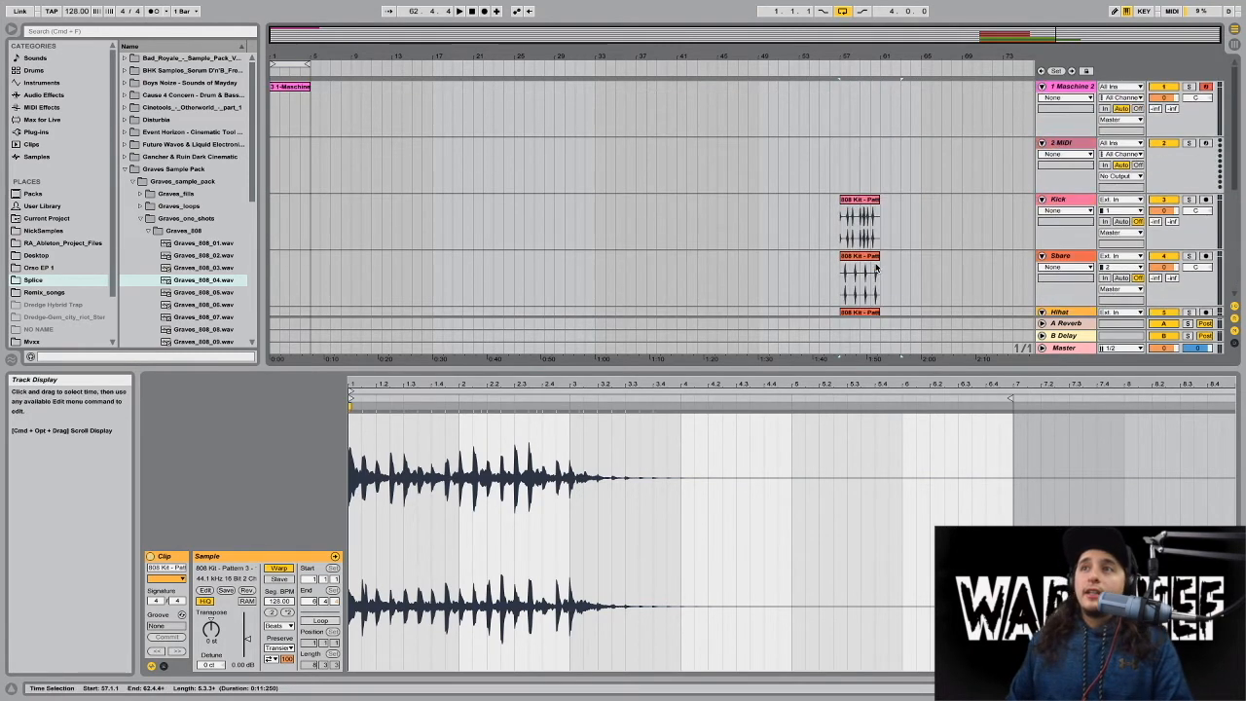
left_click(862, 202)
key("super+a")
left_click_drag(863, 201, 283, 222)
scroll(351, 203, "down", 5)
left_click(402, 136)
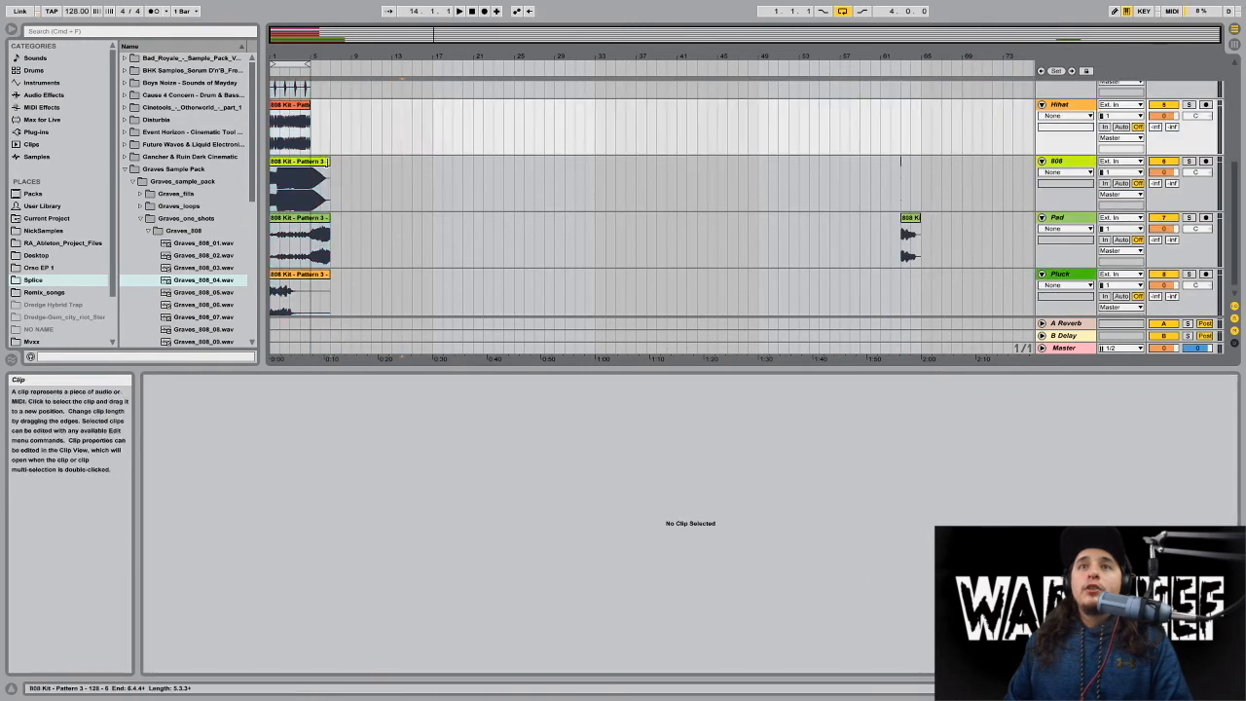
Trim the 808, Pad and Pluck clips together so they end at bar 5 like the drum clips.
left_click(323, 164)
left_click(325, 278, "shift")
left_click_drag(325, 279, 312, 278)
left_click_drag(322, 60, 344, 88)
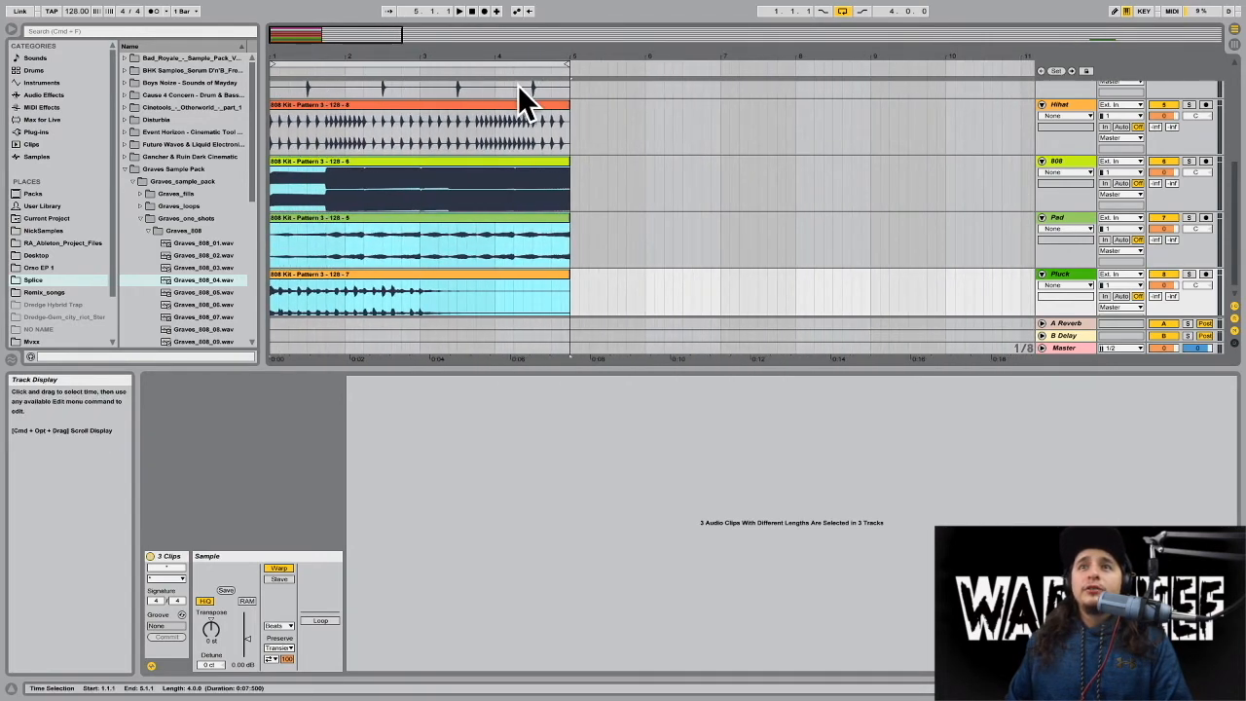
Split the Pluck clip at bar 3, duplicate its first two bars over bars 3 and 4, and hide the clip detail view.
left_click_drag(415, 309, 265, 302)
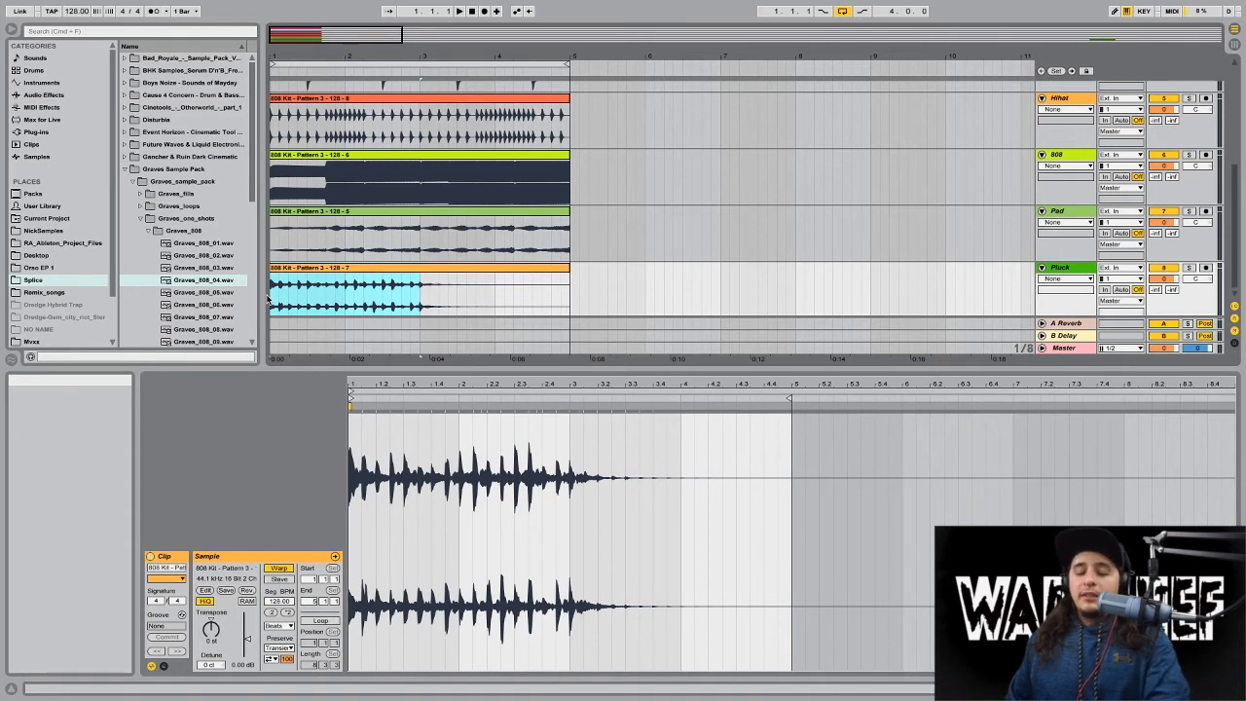
key("super+e")
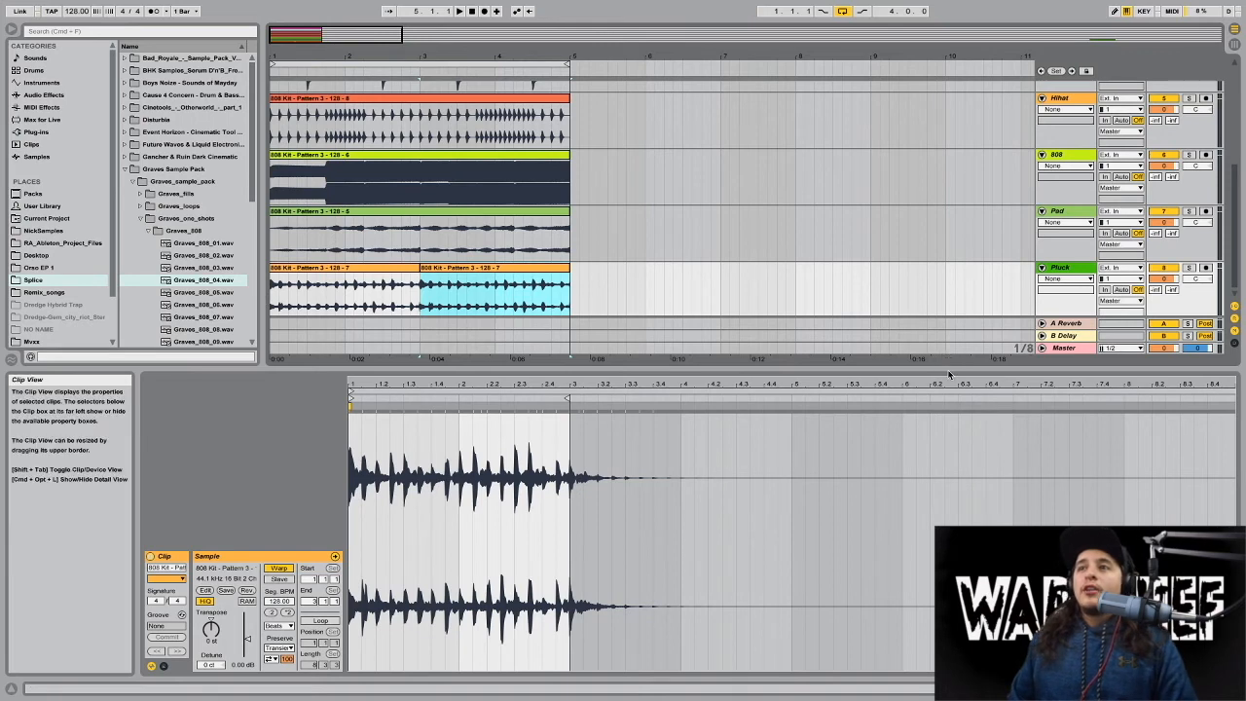
key("super+alt+l")
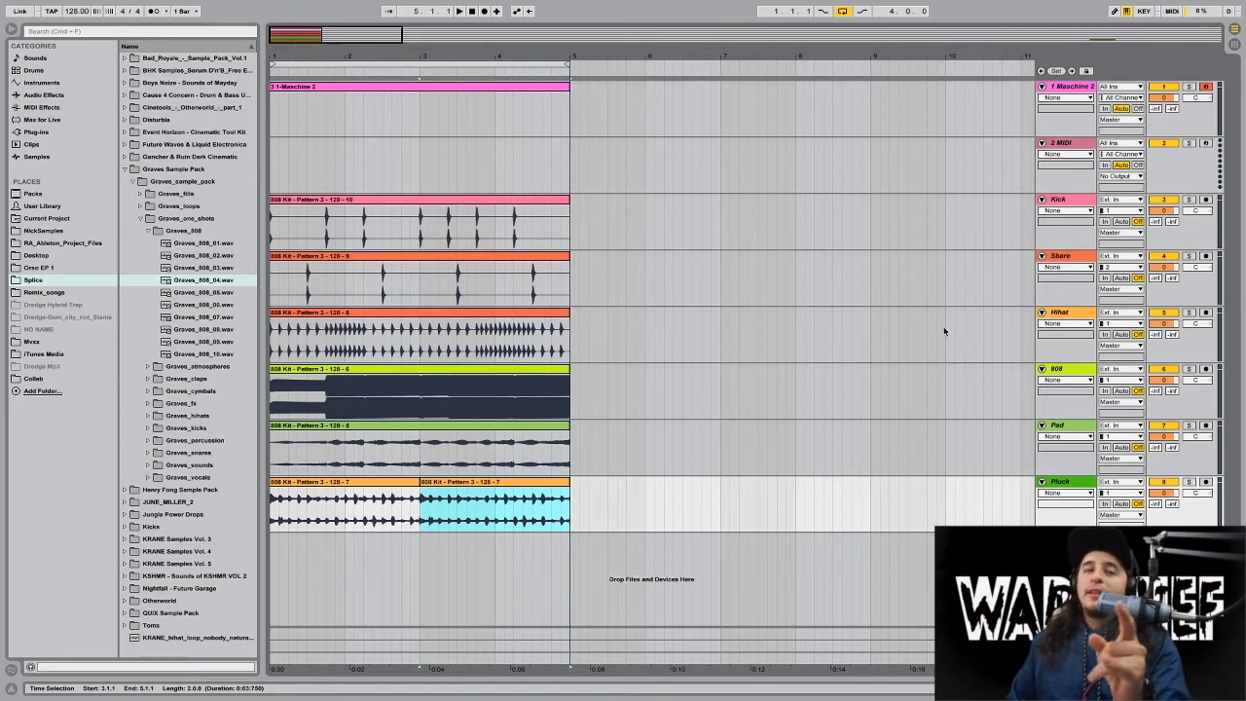
Mute the Maschine 2 track and play the four-bar audio loop.
left_click(1174, 87)
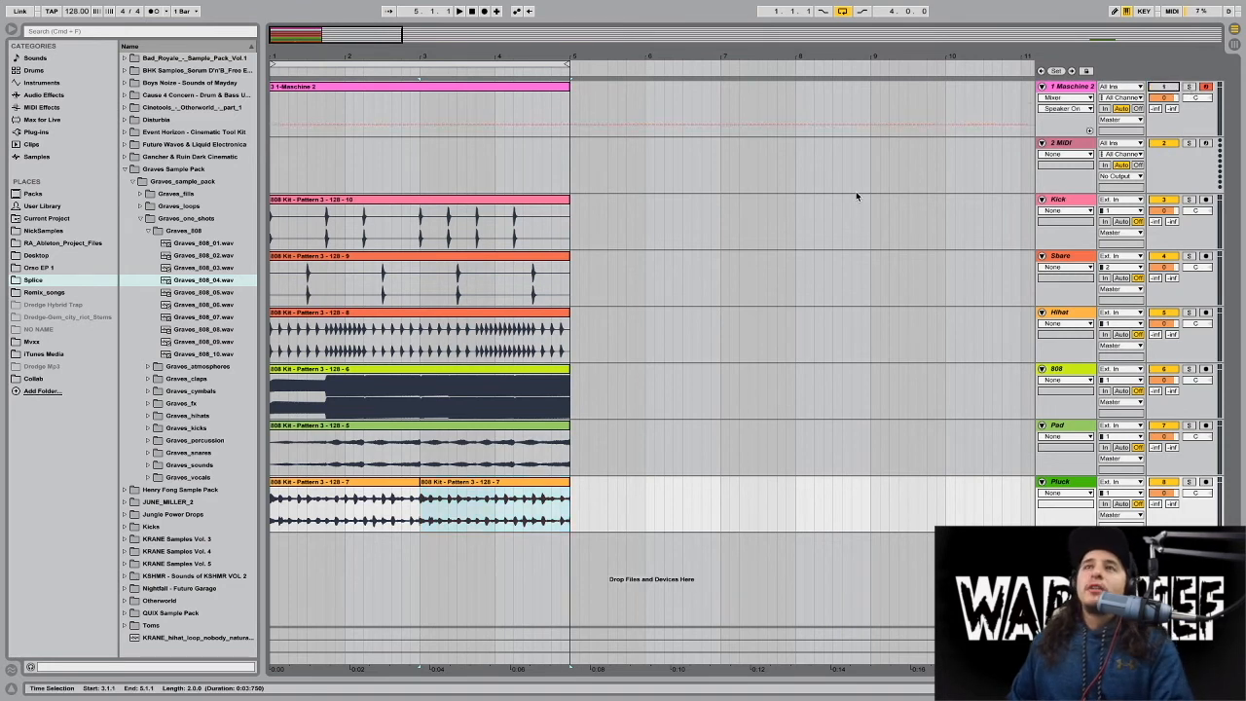
key("space")
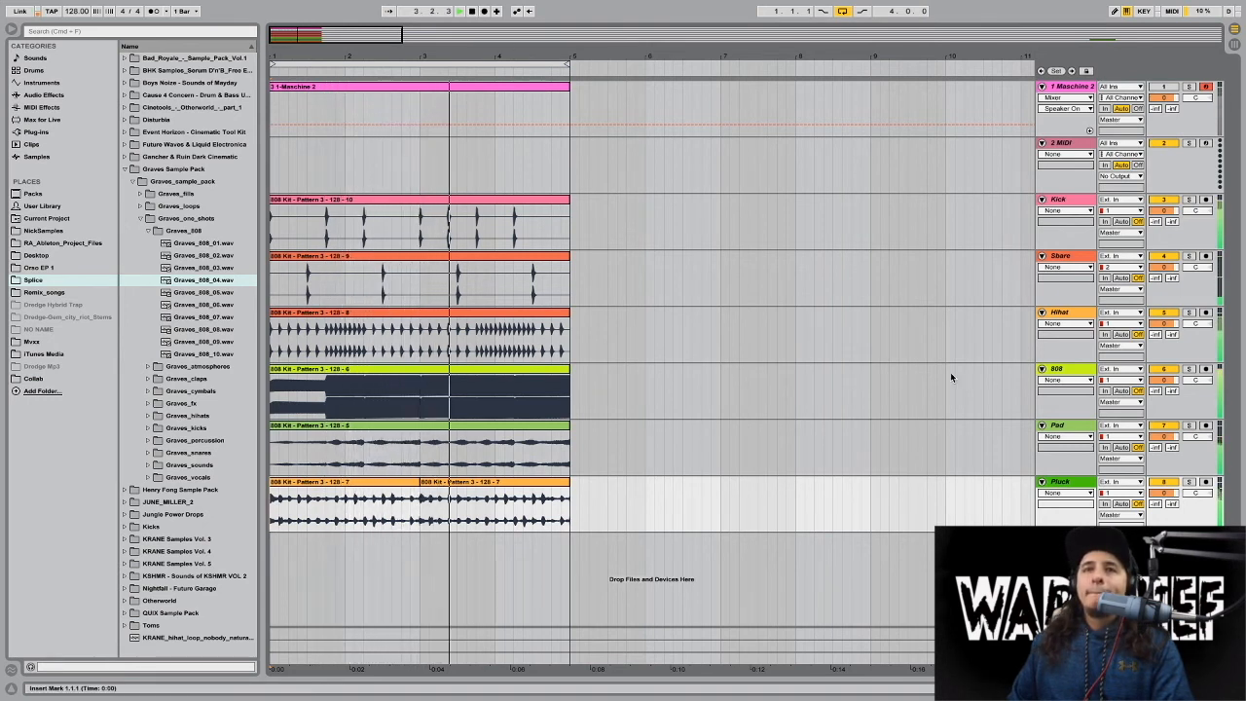
key("space")
Set the 808 track's volume to -12 dB and play the loop.
left_click(1165, 380)
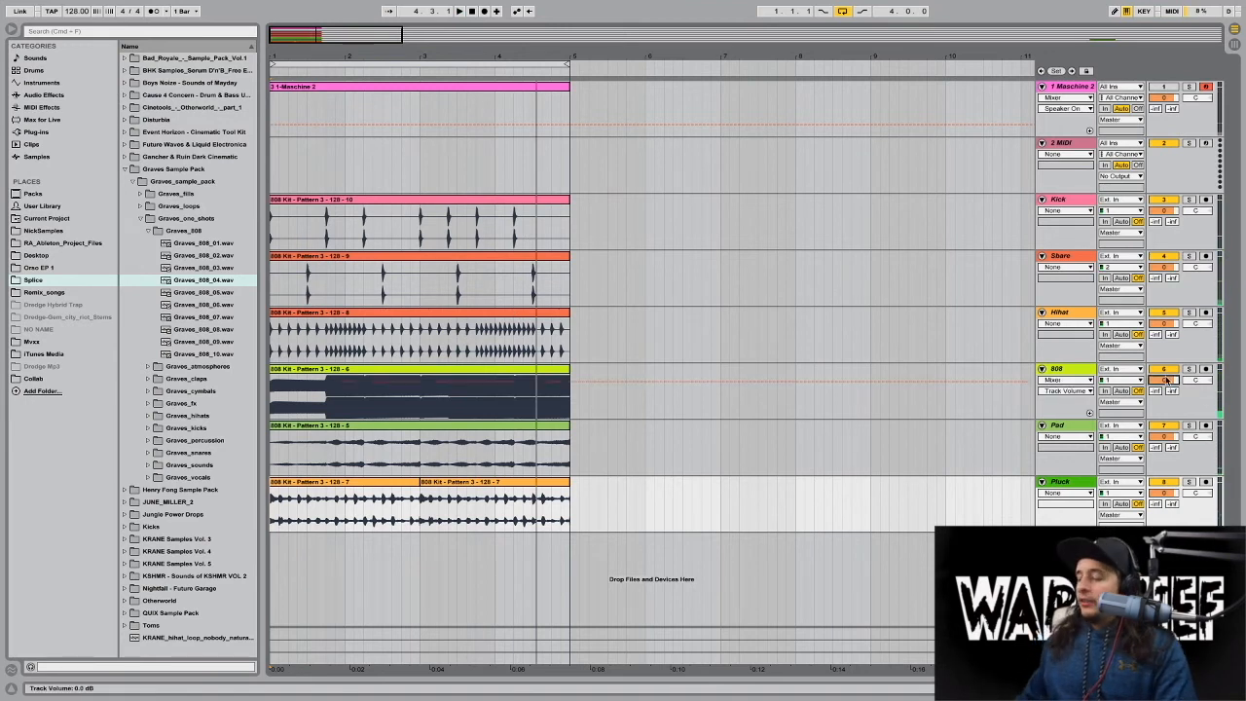
type("-12")
key("Return")
key("space")
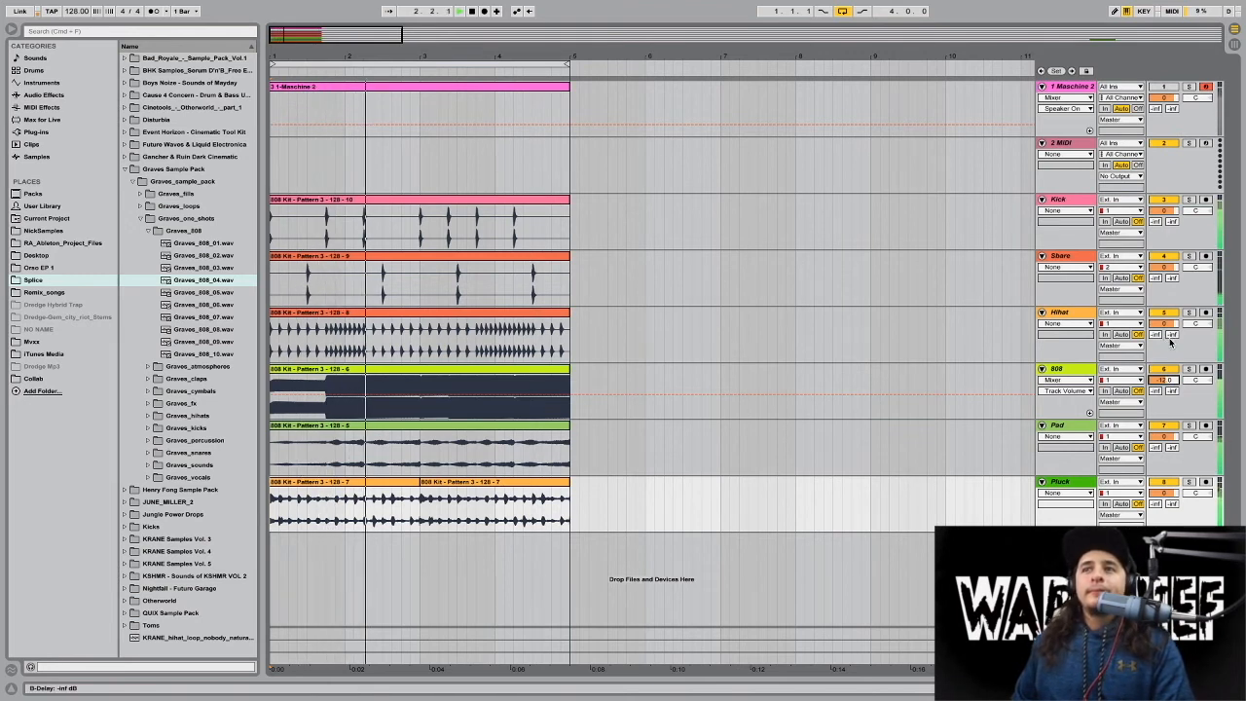
Set the 808 track's volume to -6 dB while the loop plays.
left_click(1174, 384)
left_click(1175, 383)
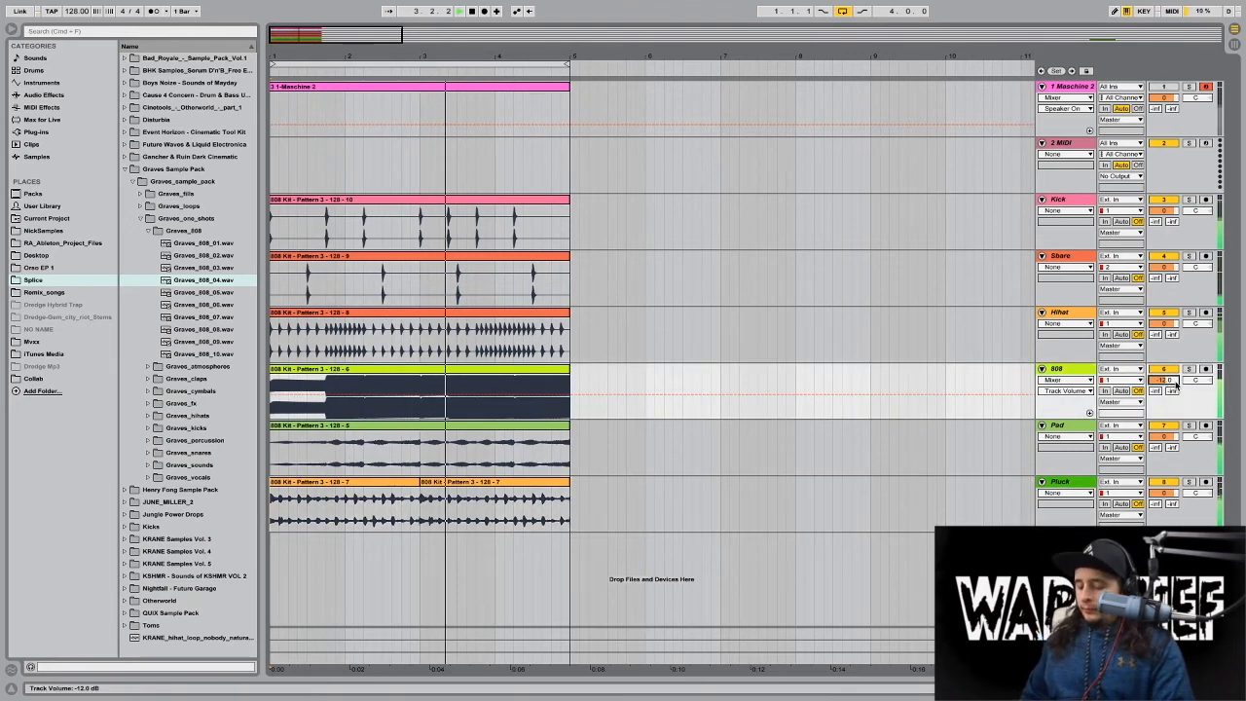
type("-6")
key("Return")
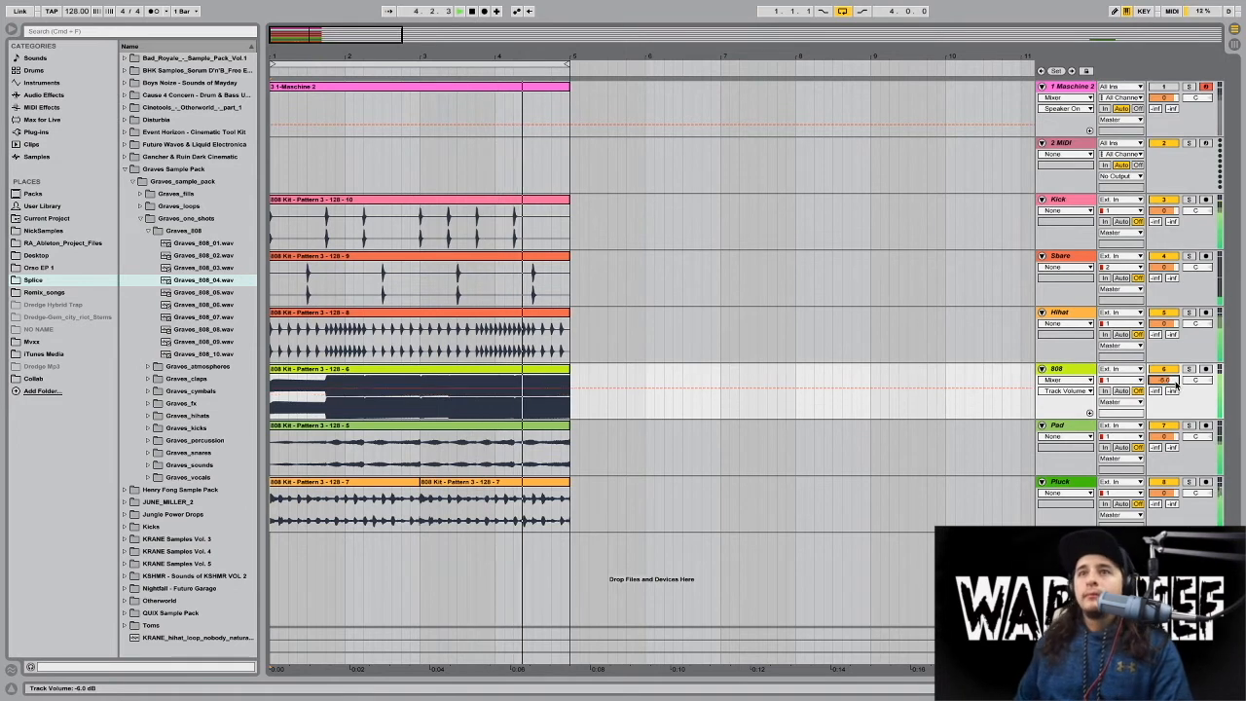